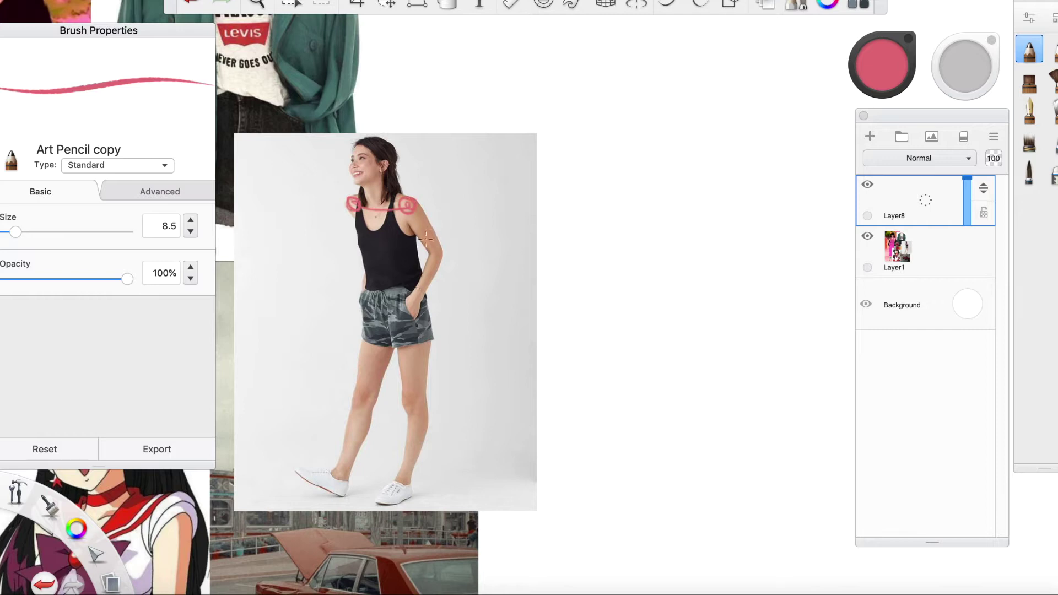
# Trace the bent arm and the hip line with joint circles over the photo of the standing woman.
pyautogui.moveTo(435, 254); pyautogui.dragTo(441, 259)
pyautogui.moveTo(415, 213); pyautogui.dragTo(437, 247)
pyautogui.moveTo(418, 288); pyautogui.dragTo(411, 309)
pyautogui.moveTo(365, 292); pyautogui.dragTo(370, 301)
pyautogui.moveTo(376, 302); pyautogui.dragTo(399, 305)
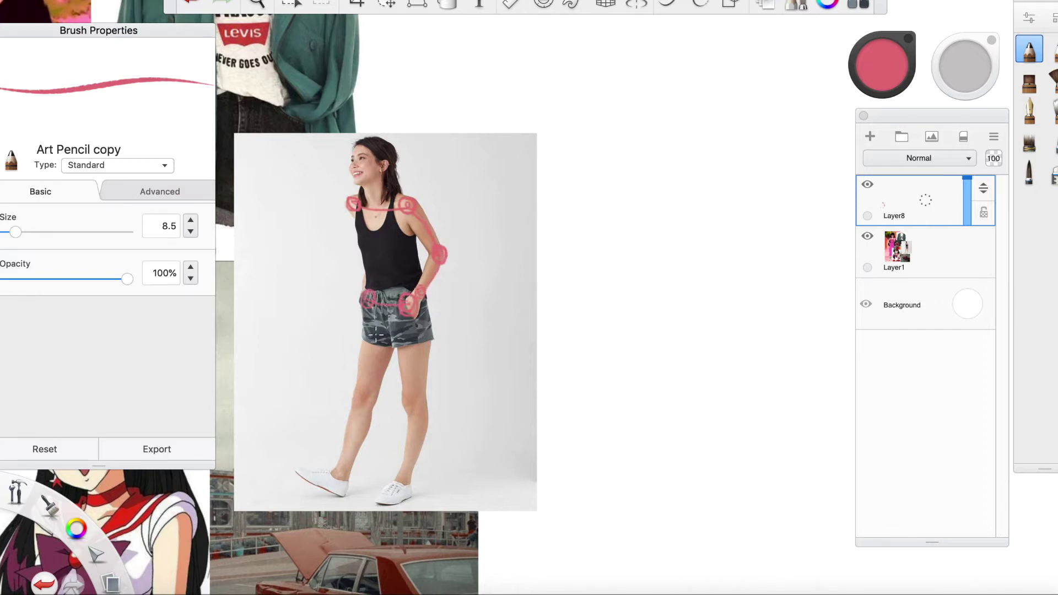
# Trace the torso's centre line from the shoulder line down to the hips on the photo.
pyautogui.moveTo(374, 214); pyautogui.dragTo(383, 304)
pyautogui.press('super+z')
pyautogui.press('super+z')
pyautogui.moveTo(377, 210); pyautogui.dragTo(389, 299)
pyautogui.moveTo(376, 231); pyautogui.dragTo(385, 296)
# Trace both legs on the photo with knee and ankle circles, connecting lines and triangular feet.
pyautogui.moveTo(362, 380); pyautogui.dragTo(367, 385)
pyautogui.moveTo(376, 326); pyautogui.dragTo(371, 380)
pyautogui.press('super+z')
pyautogui.moveTo(368, 307); pyautogui.dragTo(360, 385)
pyautogui.moveTo(361, 330)
pyautogui.mouseDown()
pyautogui.moveTo(354, 392)
pyautogui.moveTo(420, 390)
pyautogui.mouseUp()
pyautogui.moveTo(406, 317); pyautogui.dragTo(413, 401)
pyautogui.moveTo(337, 463); pyautogui.dragTo(341, 470)
pyautogui.moveTo(364, 403)
pyautogui.mouseDown()
pyautogui.moveTo(338, 469)
pyautogui.moveTo(398, 487)
pyautogui.moveTo(418, 417)
pyautogui.mouseUp()
pyautogui.moveTo(396, 481)
pyautogui.mouseDown()
pyautogui.moveTo(408, 499)
pyautogui.moveTo(400, 485)
pyautogui.mouseUp()
pyautogui.moveTo(293, 471)
pyautogui.mouseDown()
pyautogui.moveTo(340, 470)
pyautogui.moveTo(291, 470)
pyautogui.mouseUp()
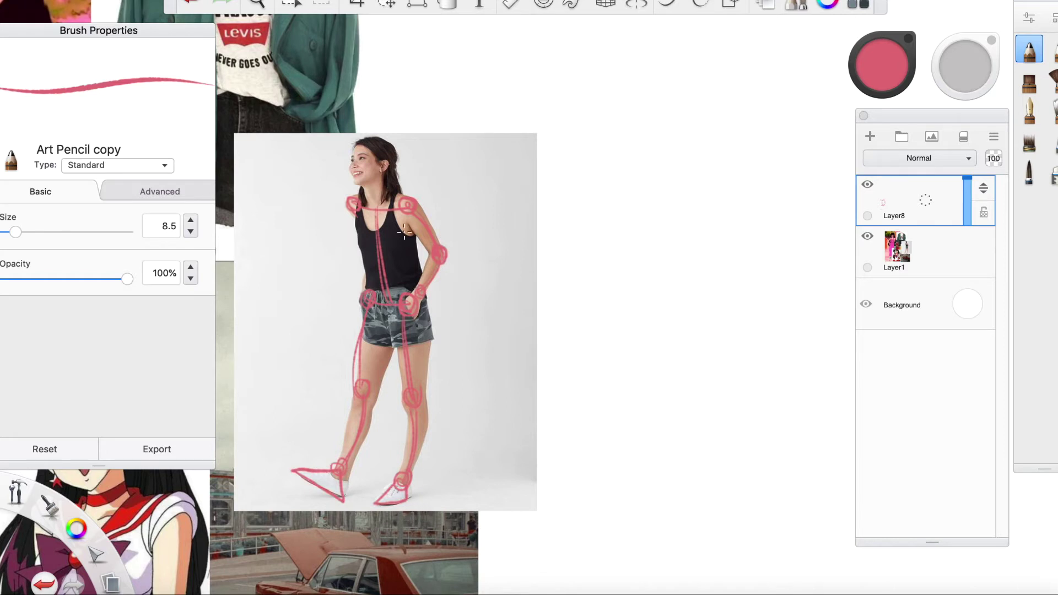
# Trace the torso's sides and the neck on the photo and try a head outline.
pyautogui.moveTo(368, 279); pyautogui.dragTo(363, 267)
pyautogui.moveTo(409, 303); pyautogui.dragTo(423, 274)
pyautogui.moveTo(374, 188); pyautogui.dragTo(377, 208)
pyautogui.moveTo(377, 137); pyautogui.dragTo(362, 145)
pyautogui.press('super+z')
# Delete the layer holding the traced pose and add a new empty layer.
pyautogui.moveTo(925, 195); pyautogui.dragTo(957, 176)
pyautogui.press('space')
pyautogui.moveTo(685, 225)
pyautogui.mouseDown()
pyautogui.moveTo(682, 239)
pyautogui.moveTo(726, 242)
pyautogui.moveTo(718, 274)
pyautogui.moveTo(602, 326)
pyautogui.moveTo(657, 324)
pyautogui.mouseUp()
pyautogui.click(870, 136)
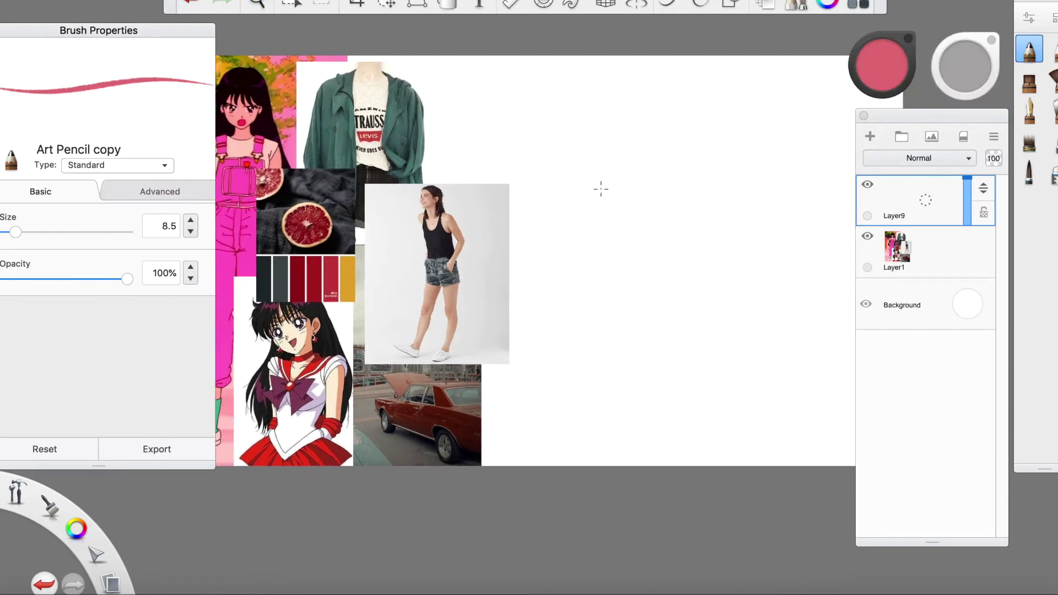
# Sketch a shoulder line with a circle at each shoulder joint on the blank canvas beside the photo.
pyautogui.moveTo(583, 149)
pyautogui.mouseDown()
pyautogui.moveTo(666, 144)
pyautogui.moveTo(660, 128)
pyautogui.mouseUp()
pyautogui.moveTo(599, 145)
pyautogui.mouseDown()
pyautogui.moveTo(651, 135)
pyautogui.moveTo(665, 145)
pyautogui.mouseUp()
pyautogui.moveTo(425, 215); pyautogui.dragTo(420, 215)
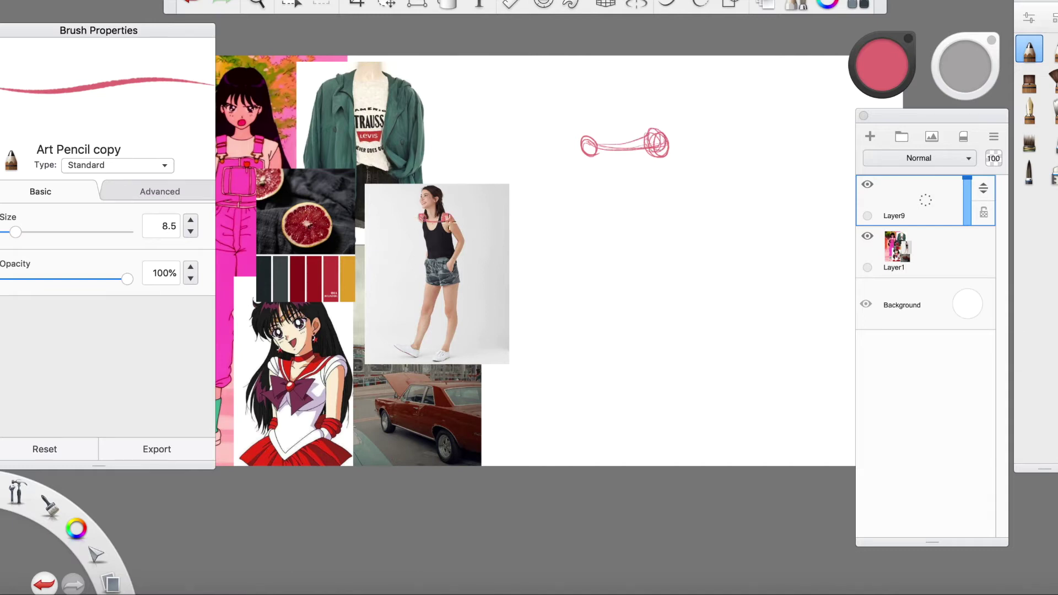
pyautogui.hotkey('ctrl', 'z')
pyautogui.hotkey('ctrl', 'shift', 'z')
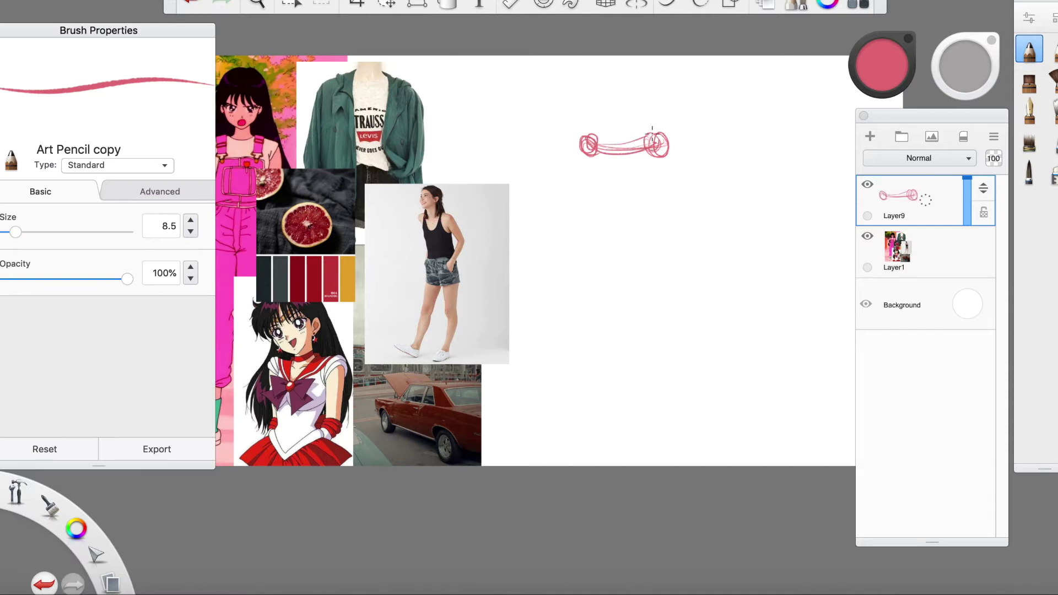
# Sketch the hip line with joint circles below the shoulders and connect them with side lines and a spine.
pyautogui.moveTo(425, 261); pyautogui.dragTo(449, 263)
pyautogui.hotkey('ctrl', 'z')
pyautogui.hotkey('ctrl', 'z')
pyautogui.moveTo(594, 254); pyautogui.dragTo(651, 250)
pyautogui.moveTo(604, 247); pyautogui.dragTo(613, 267)
pyautogui.moveTo(651, 243); pyautogui.dragTo(661, 245)
pyautogui.moveTo(613, 156); pyautogui.dragTo(630, 267)
pyautogui.moveTo(589, 153); pyautogui.dragTo(596, 259)
pyautogui.moveTo(593, 159); pyautogui.dragTo(611, 248)
pyautogui.moveTo(657, 157); pyautogui.dragTo(657, 258)
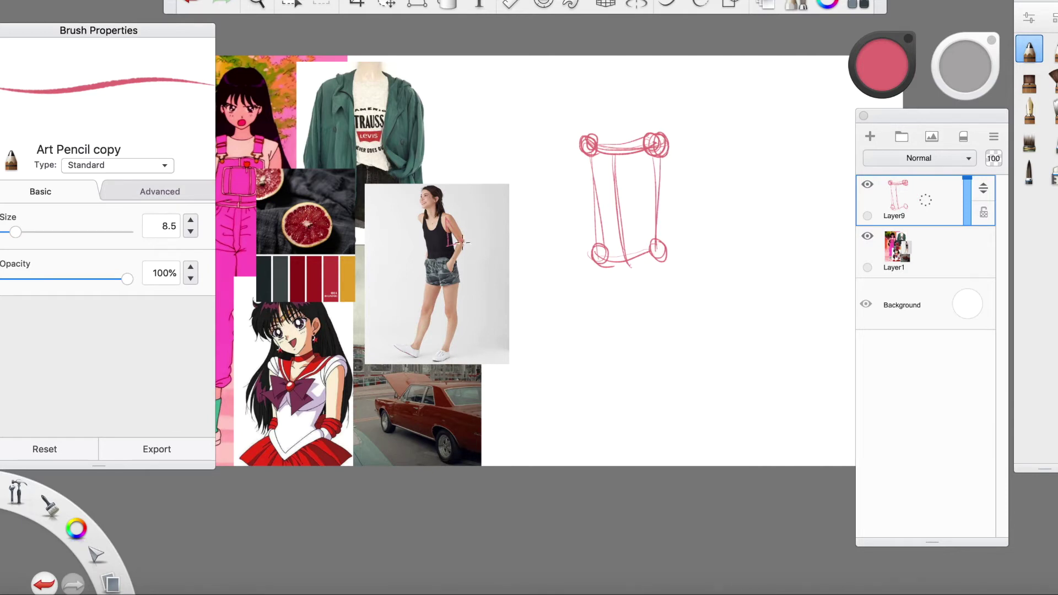
# Sketch the bent arm with elbow and wrist circles and the partly hidden arm on the torso's other side.
pyautogui.moveTo(663, 157)
pyautogui.mouseDown()
pyautogui.moveTo(687, 220)
pyautogui.moveTo(684, 209)
pyautogui.mouseUp()
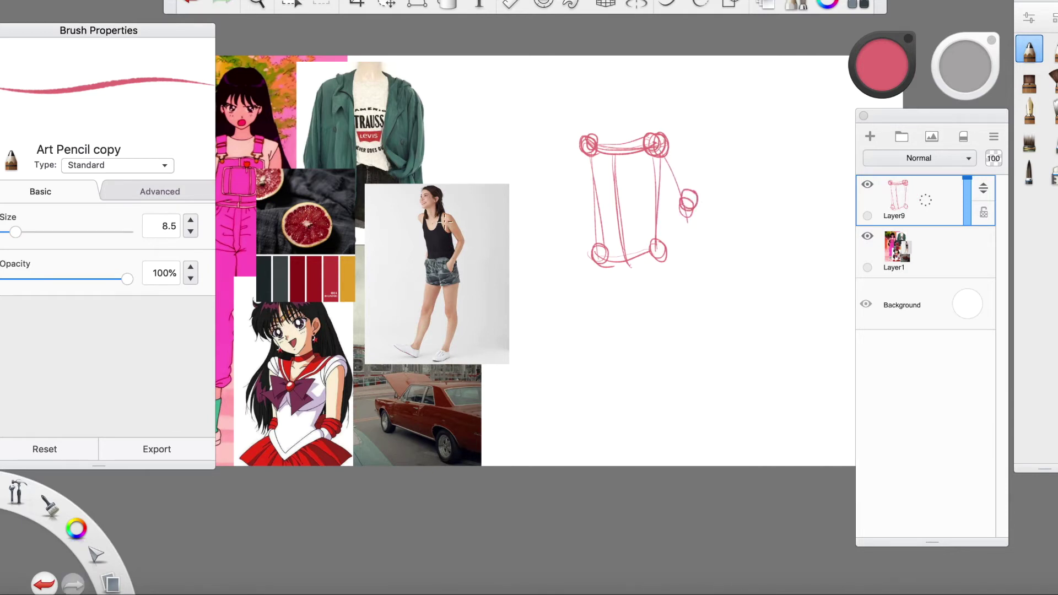
pyautogui.moveTo(666, 156); pyautogui.dragTo(688, 198)
pyautogui.moveTo(663, 266); pyautogui.dragTo(690, 212)
pyautogui.moveTo(593, 235); pyautogui.dragTo(583, 264)
pyautogui.moveTo(597, 179); pyautogui.dragTo(603, 256)
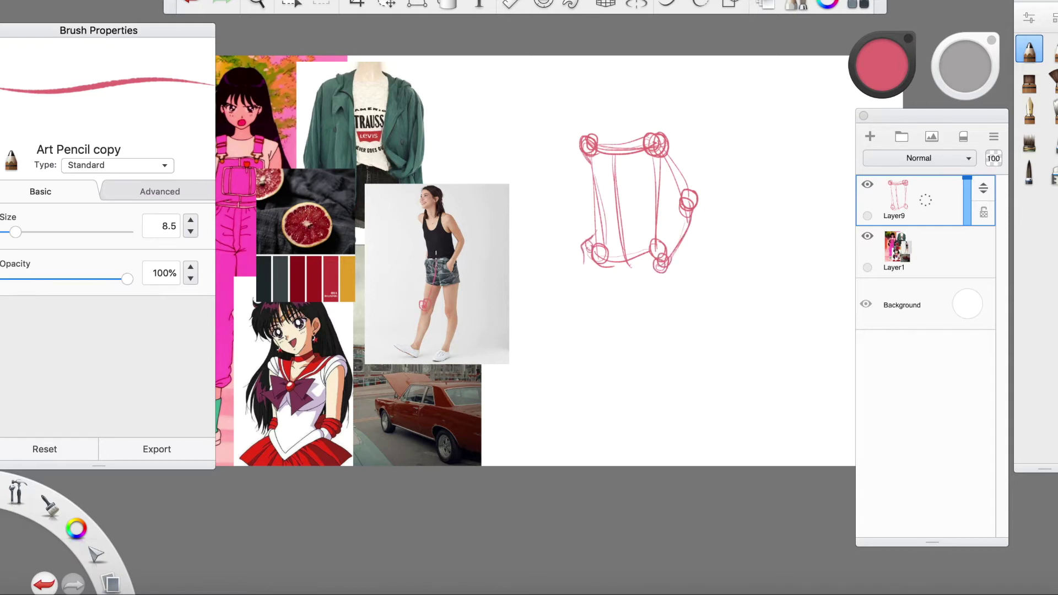
pyautogui.hotkey('ctrl', 'z')
# Try to sketch both legs from the hips down with knee and ankle joints.
pyautogui.moveTo(601, 254); pyautogui.dragTo(594, 358)
pyautogui.moveTo(662, 268); pyautogui.dragTo(683, 365)
pyautogui.moveTo(595, 358)
pyautogui.mouseDown()
pyautogui.moveTo(571, 430)
pyautogui.moveTo(560, 413)
pyautogui.mouseUp()
pyautogui.hotkey('ctrl', 'z')
pyautogui.hotkey('ctrl', 'z')
pyautogui.moveTo(596, 353); pyautogui.dragTo(565, 427)
pyautogui.moveTo(596, 265); pyautogui.dragTo(595, 346)
pyautogui.moveTo(660, 276); pyautogui.dragTo(680, 358)
pyautogui.moveTo(573, 419); pyautogui.dragTo(571, 427)
pyautogui.moveTo(675, 364)
pyautogui.mouseDown()
pyautogui.moveTo(681, 439)
pyautogui.moveTo(675, 422)
pyautogui.mouseUp()
# Try to add the triangular foot below the straighter leg and compare it with the photo's pose.
pyautogui.hotkey('ctrl', 'z')
pyautogui.moveTo(673, 423)
pyautogui.mouseDown()
pyautogui.moveTo(678, 436)
pyautogui.moveTo(655, 446)
pyautogui.mouseUp()
pyautogui.moveTo(656, 446); pyautogui.dragTo(680, 449)
pyautogui.hotkey('ctrl', 'z')
pyautogui.hotkey('ctrl', 'z')
pyautogui.moveTo(413, 344)
pyautogui.mouseDown()
pyautogui.moveTo(442, 271)
pyautogui.moveTo(451, 289)
pyautogui.mouseUp()
pyautogui.hotkey('ctrl', 'z')
# Erase both sketched legs below the hip joints.
pyautogui.click(1052, 173)
pyautogui.moveTo(599, 281); pyautogui.dragTo(568, 427)
pyautogui.moveTo(678, 427); pyautogui.dragTo(673, 311)
pyautogui.press('e')
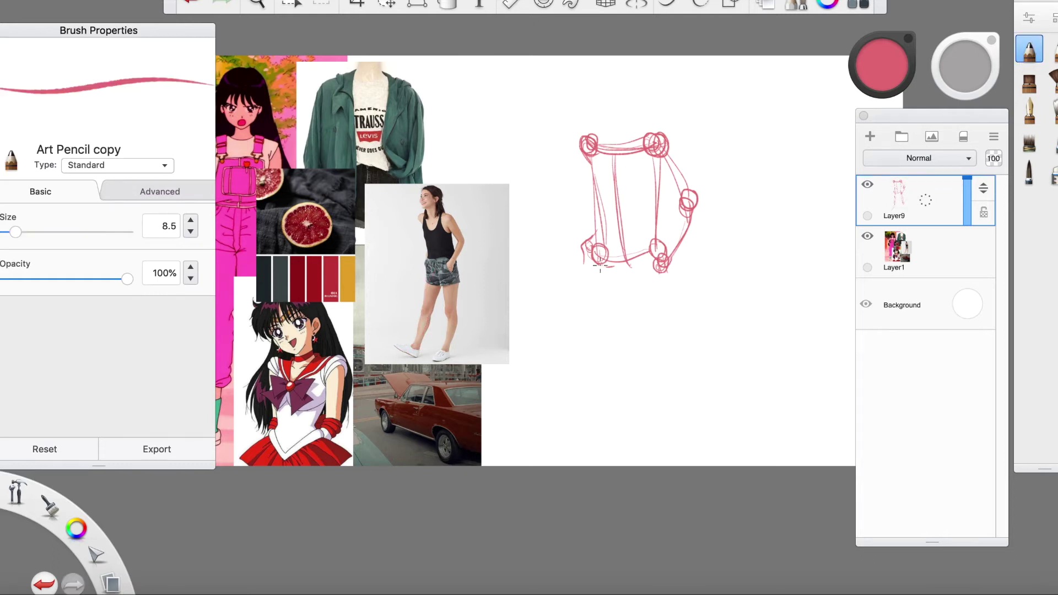
# Redraw both legs shorter, with knee and ankle circles and triangular feet.
pyautogui.hotkey('ctrl', 'z')
pyautogui.moveTo(596, 260); pyautogui.dragTo(579, 418)
pyautogui.moveTo(652, 262); pyautogui.dragTo(665, 408)
pyautogui.moveTo(662, 349); pyautogui.dragTo(659, 417)
pyautogui.moveTo(568, 416)
pyautogui.mouseDown()
pyautogui.moveTo(542, 412)
pyautogui.moveTo(576, 421)
pyautogui.moveTo(569, 443)
pyautogui.moveTo(578, 419)
pyautogui.mouseUp()
pyautogui.hotkey('ctrl', 'z')
pyautogui.hotkey('ctrl', 'z')
pyautogui.hotkey('ctrl', 'z')
pyautogui.moveTo(658, 416)
pyautogui.mouseDown()
pyautogui.moveTo(643, 435)
pyautogui.moveTo(664, 443)
pyautogui.moveTo(634, 441)
pyautogui.mouseUp()
pyautogui.moveTo(595, 370); pyautogui.dragTo(582, 417)
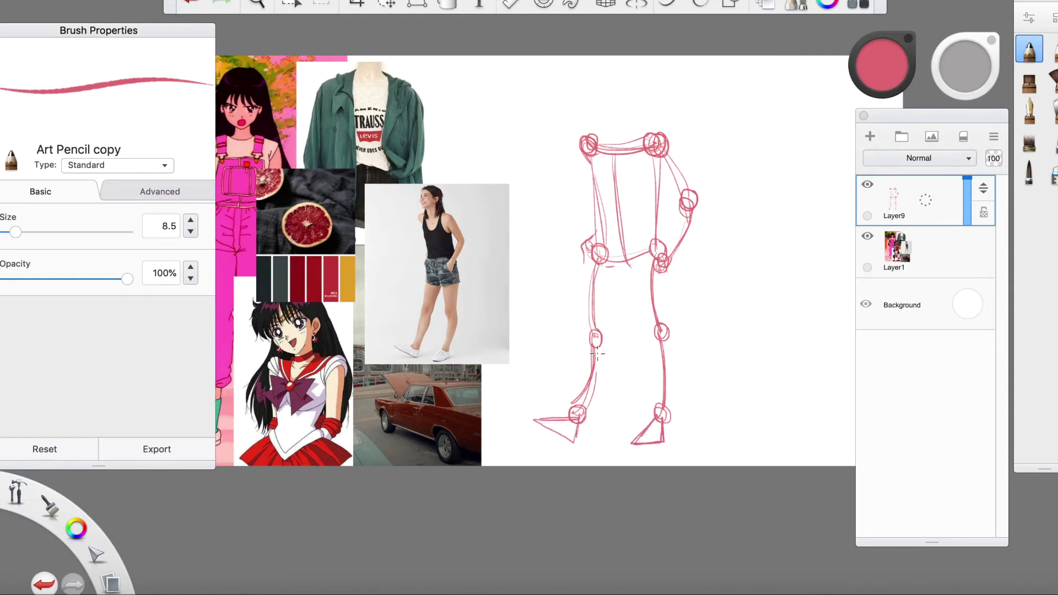
# Add a neck line and oval head to the skeleton, and scale the whole figure down slightly and reposition it.
pyautogui.moveTo(624, 151); pyautogui.dragTo(613, 117)
pyautogui.moveTo(606, 65)
pyautogui.mouseDown()
pyautogui.moveTo(593, 96)
pyautogui.moveTo(605, 73)
pyautogui.mouseUp()
pyautogui.click(386, 4)
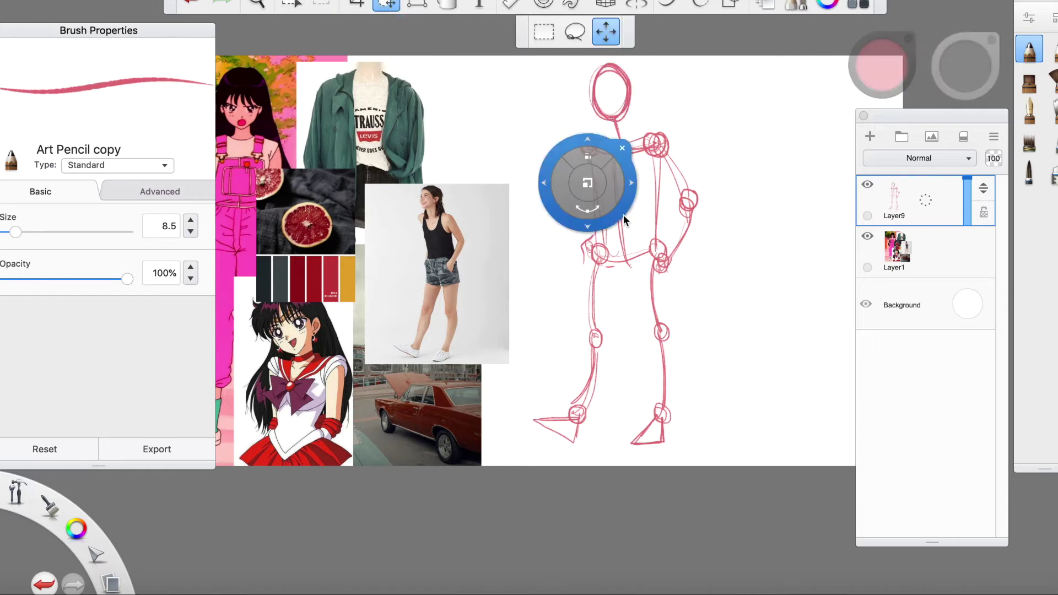
pyautogui.moveTo(624, 215); pyautogui.dragTo(626, 232)
pyautogui.moveTo(765, 329); pyautogui.dragTo(775, 335)
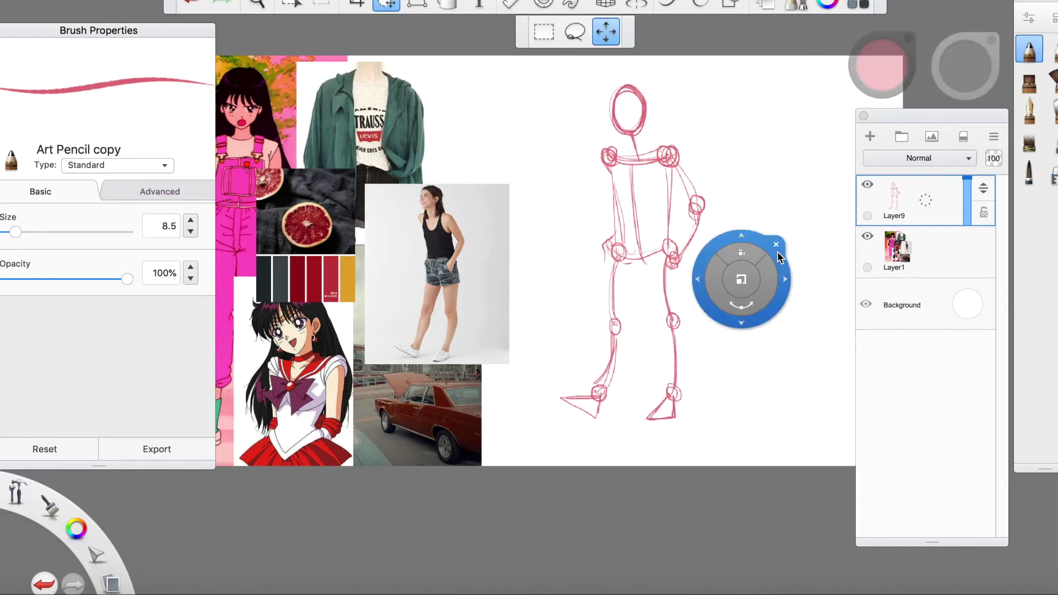
# Lower the skeleton layer's opacity to a faint guide and add a new layer above it.
pyautogui.click(903, 195)
pyautogui.moveTo(967, 200); pyautogui.dragTo(967, 216)
pyautogui.click(874, 137)
# Choose a darker red and outline the head and ear over the faded skeleton.
pyautogui.moveTo(882, 71); pyautogui.dragTo(886, 77)
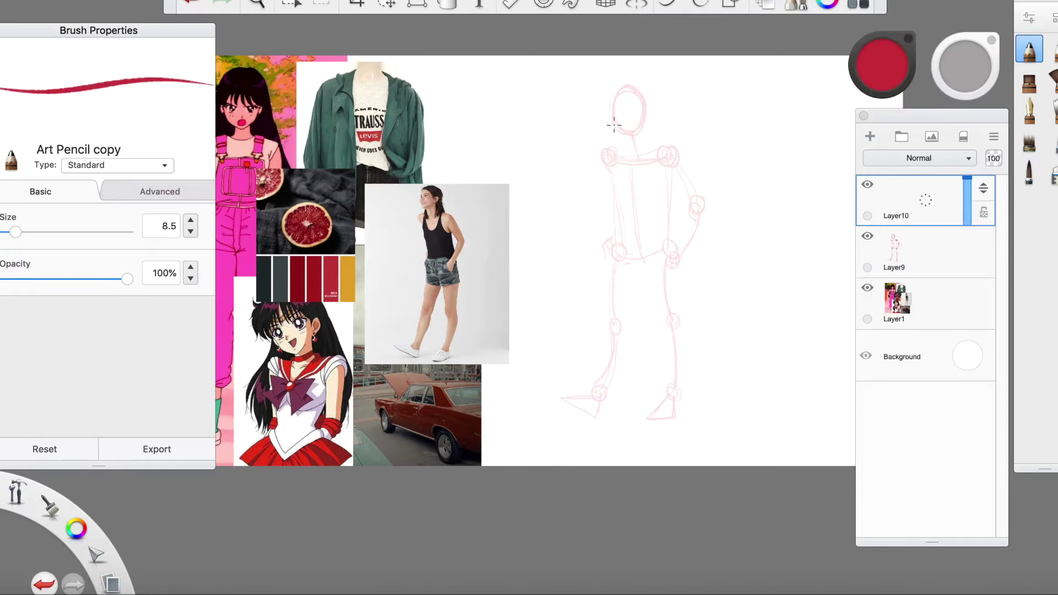
pyautogui.moveTo(625, 83)
pyautogui.mouseDown()
pyautogui.moveTo(620, 126)
pyautogui.moveTo(625, 84)
pyautogui.mouseUp()
pyautogui.press('super+z')
pyautogui.moveTo(637, 102)
pyautogui.mouseDown()
pyautogui.moveTo(628, 82)
pyautogui.moveTo(643, 105)
pyautogui.moveTo(614, 141)
pyautogui.moveTo(608, 126)
pyautogui.moveTo(623, 83)
pyautogui.moveTo(652, 98)
pyautogui.moveTo(651, 127)
pyautogui.moveTo(631, 153)
pyautogui.moveTo(647, 151)
pyautogui.mouseUp()
pyautogui.press('super+z')
pyautogui.press('super+z')
# Draw the jawline, neck and shoulder lines over the skeleton guide.
pyautogui.moveTo(639, 128)
pyautogui.mouseDown()
pyautogui.moveTo(647, 149)
pyautogui.moveTo(651, 123)
pyautogui.moveTo(613, 139)
pyautogui.mouseUp()
pyautogui.press('super+z')
pyautogui.moveTo(613, 139)
pyautogui.mouseDown()
pyautogui.moveTo(617, 85)
pyautogui.moveTo(631, 152)
pyautogui.moveTo(604, 159)
pyautogui.moveTo(670, 146)
pyautogui.mouseUp()
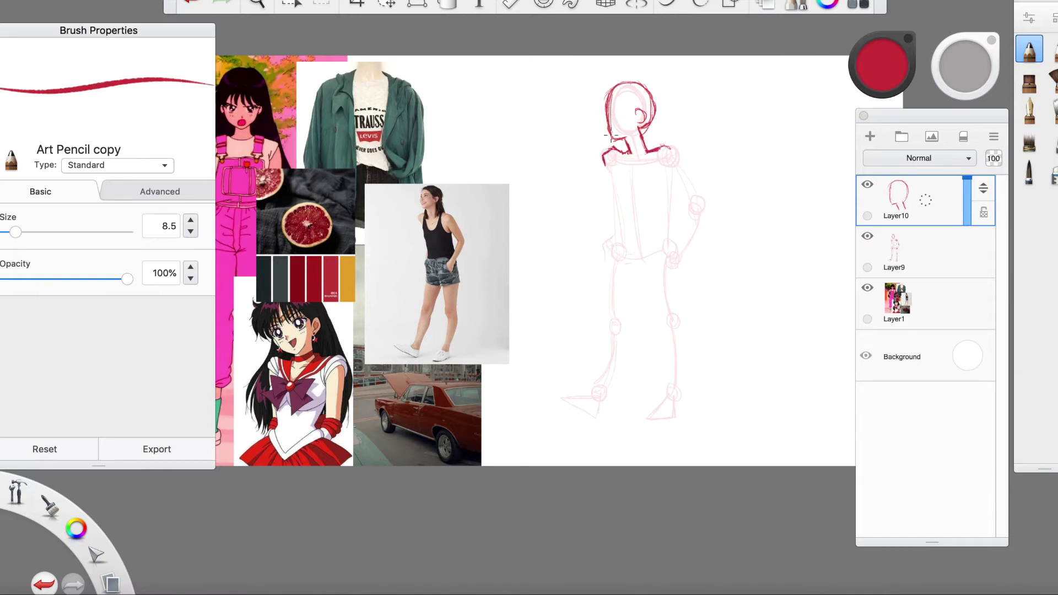
pyautogui.moveTo(608, 131)
pyautogui.mouseDown()
pyautogui.moveTo(602, 97)
pyautogui.moveTo(611, 90)
pyautogui.moveTo(615, 135)
pyautogui.mouseUp()
pyautogui.hotkey('ctrl', 'z')
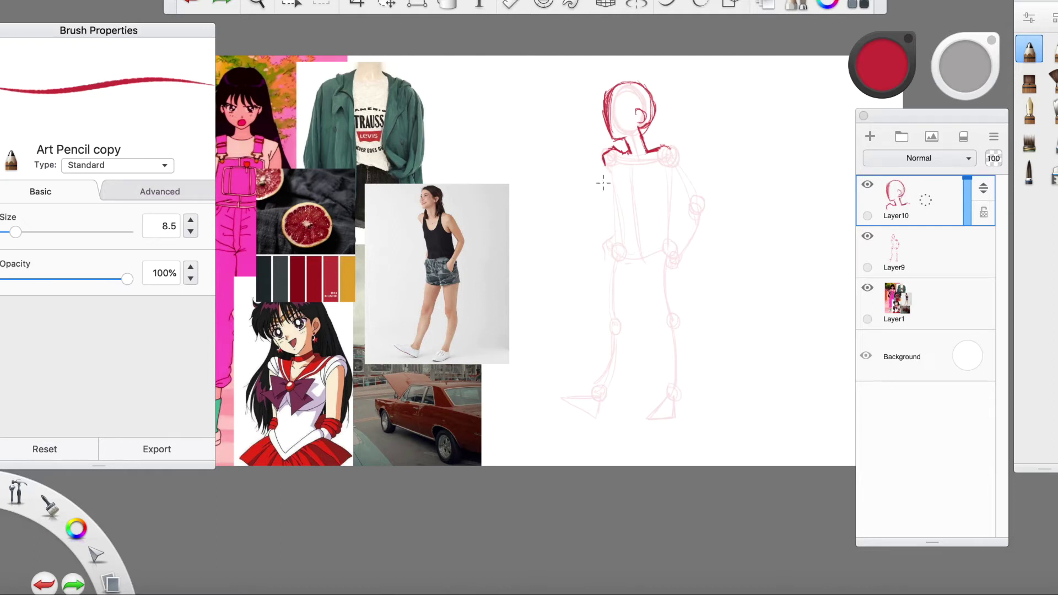
# Try to outline both sides of the torso from the shoulders to the hips.
pyautogui.moveTo(604, 157); pyautogui.dragTo(616, 237)
pyautogui.hotkey('ctrl', 'z')
pyautogui.hotkey('ctrl', 'z')
pyautogui.moveTo(611, 170); pyautogui.dragTo(616, 242)
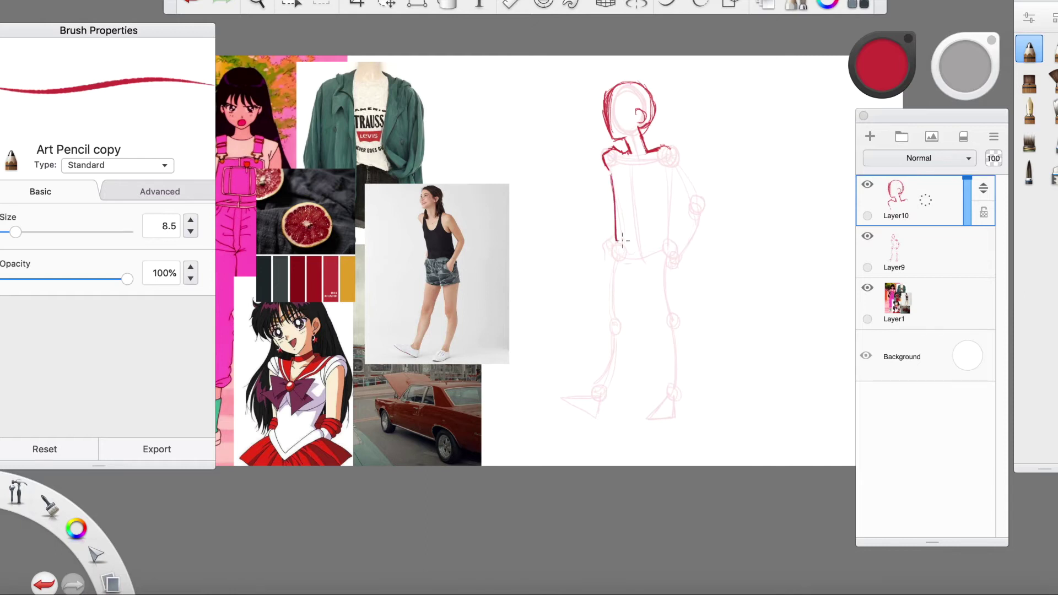
pyautogui.moveTo(670, 176)
pyautogui.mouseDown()
pyautogui.moveTo(663, 215)
pyautogui.moveTo(675, 244)
pyautogui.mouseUp()
pyautogui.hotkey('ctrl', 'z')
pyautogui.hotkey('ctrl', 'z')
pyautogui.hotkey('ctrl', 'z')
pyautogui.hotkey('ctrl', 'z')
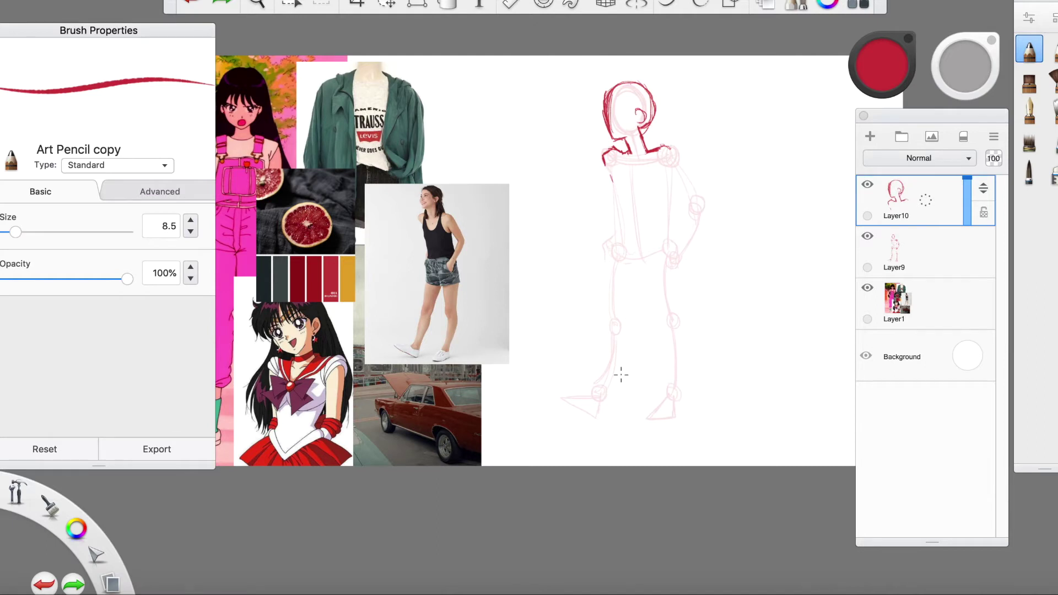
# Erase the shoulder lines at both sides of the neck.
pyautogui.press('e')
pyautogui.moveTo(604, 164); pyautogui.dragTo(631, 151)
pyautogui.moveTo(653, 152)
pyautogui.mouseDown()
pyautogui.moveTo(664, 148)
pyautogui.moveTo(647, 151)
pyautogui.mouseUp()
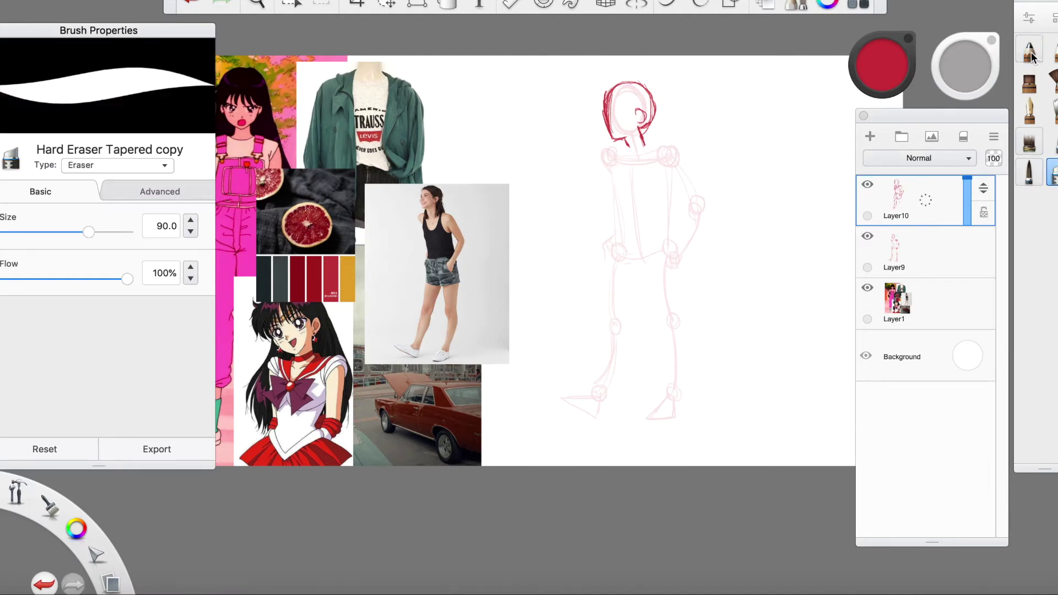
# Sketch the open jacket's collar and front edges from the neck down to the waist with the Art Pencil.
pyautogui.press('s')
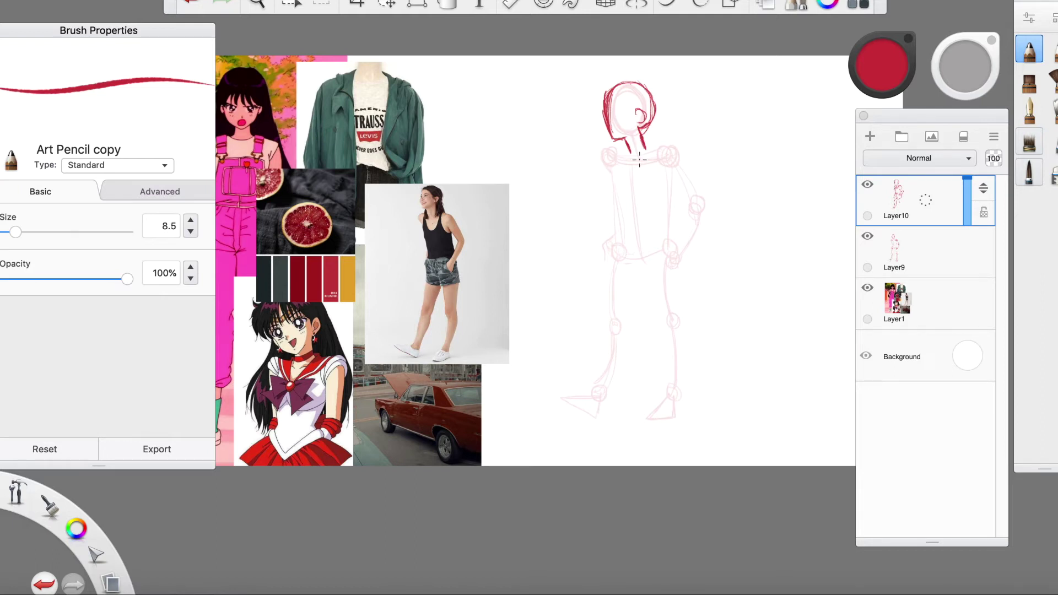
pyautogui.moveTo(647, 149)
pyautogui.mouseDown()
pyautogui.moveTo(643, 209)
pyautogui.moveTo(676, 252)
pyautogui.mouseUp()
pyautogui.press('super+z')
pyautogui.moveTo(628, 153); pyautogui.dragTo(618, 252)
pyautogui.hotkey('ctrl', 'z')
pyautogui.moveTo(627, 156)
pyautogui.mouseDown()
pyautogui.moveTo(619, 269)
pyautogui.moveTo(616, 208)
pyautogui.moveTo(605, 238)
pyautogui.moveTo(652, 168)
pyautogui.moveTo(618, 158)
pyautogui.moveTo(626, 143)
pyautogui.mouseUp()
pyautogui.hotkey('ctrl', 'z')
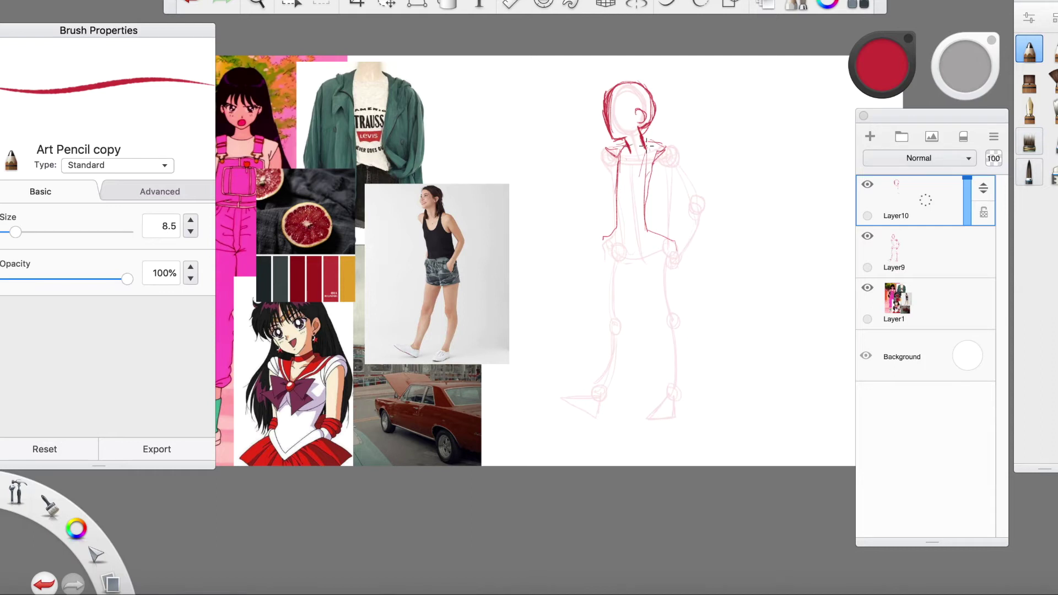
# Sketch the jacket's shoulder, sleeve and billowing lower part around the bent arm, with the hand at the hip.
pyautogui.press('super+z')
pyautogui.moveTo(619, 158); pyautogui.dragTo(617, 193)
pyautogui.moveTo(668, 151)
pyautogui.mouseDown()
pyautogui.moveTo(694, 178)
pyautogui.moveTo(668, 148)
pyautogui.moveTo(693, 175)
pyautogui.moveTo(679, 199)
pyautogui.mouseUp()
pyautogui.press('super+z')
pyautogui.moveTo(661, 243); pyautogui.dragTo(663, 252)
pyautogui.moveTo(653, 245); pyautogui.dragTo(683, 224)
pyautogui.moveTo(698, 195); pyautogui.dragTo(709, 231)
pyautogui.moveTo(677, 268); pyautogui.dragTo(702, 255)
pyautogui.moveTo(710, 230)
pyautogui.mouseDown()
pyautogui.moveTo(698, 271)
pyautogui.moveTo(700, 262)
pyautogui.mouseUp()
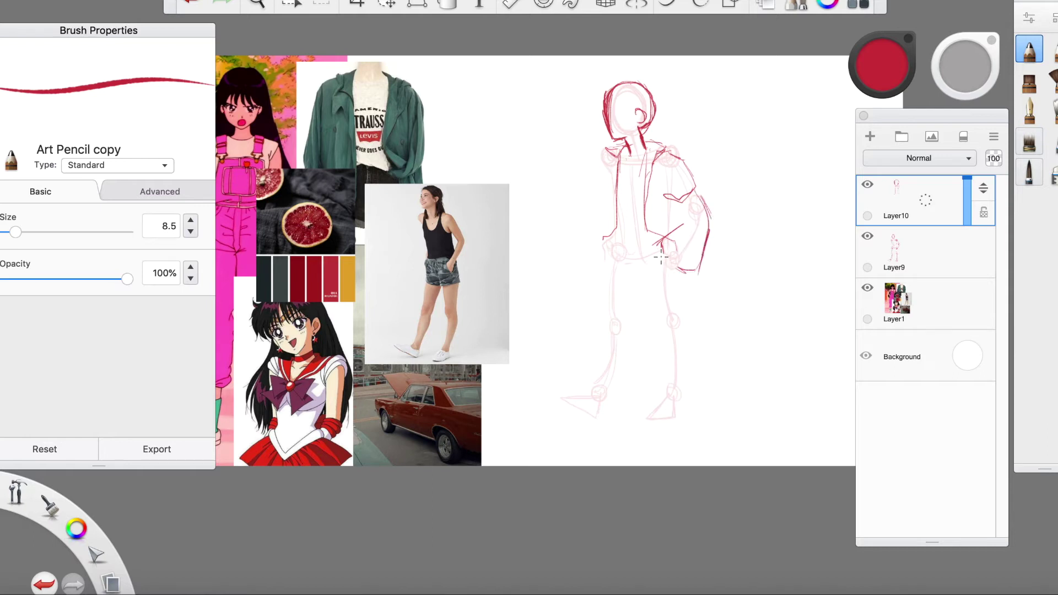
# Sketch the jacket's sleeve on the far arm and add the forearm line beside the near sleeve.
pyautogui.moveTo(608, 154); pyautogui.dragTo(600, 229)
pyautogui.moveTo(602, 177); pyautogui.dragTo(605, 237)
pyautogui.press('super+z')
pyautogui.press('super+z')
pyautogui.press('super+z')
pyautogui.moveTo(605, 167)
pyautogui.mouseDown()
pyautogui.moveTo(602, 156)
pyautogui.moveTo(606, 236)
pyautogui.moveTo(600, 225)
pyautogui.mouseUp()
pyautogui.press('super+z')
pyautogui.moveTo(603, 166); pyautogui.dragTo(605, 187)
pyautogui.moveTo(669, 196); pyautogui.dragTo(674, 238)
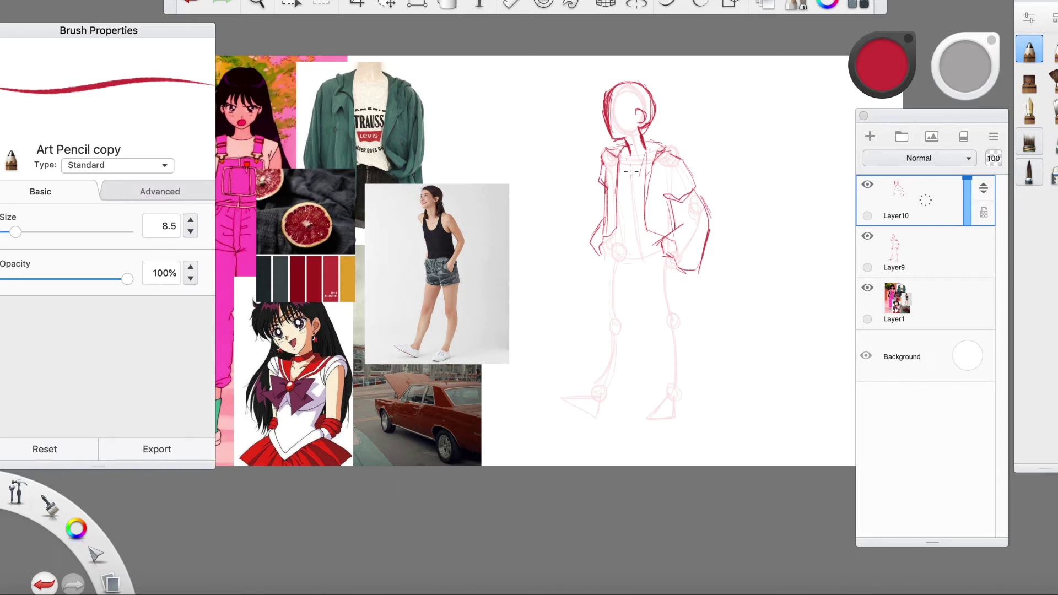
# Draw the top's neckline and cropped hem, with the navel and waistline below it.
pyautogui.moveTo(629, 155)
pyautogui.mouseDown()
pyautogui.moveTo(627, 183)
pyautogui.moveTo(648, 154)
pyautogui.moveTo(627, 181)
pyautogui.mouseUp()
pyautogui.press('super+z')
pyautogui.moveTo(618, 212)
pyautogui.mouseDown()
pyautogui.moveTo(649, 209)
pyautogui.moveTo(615, 242)
pyautogui.moveTo(656, 238)
pyautogui.moveTo(618, 232)
pyautogui.moveTo(650, 245)
pyautogui.moveTo(661, 237)
pyautogui.mouseUp()
pyautogui.press('super+z')
pyautogui.hotkey('ctrl', 'z')
pyautogui.press('super+z')
pyautogui.press('super+z')
pyautogui.press('super+z')
pyautogui.hotkey('ctrl', 'z')
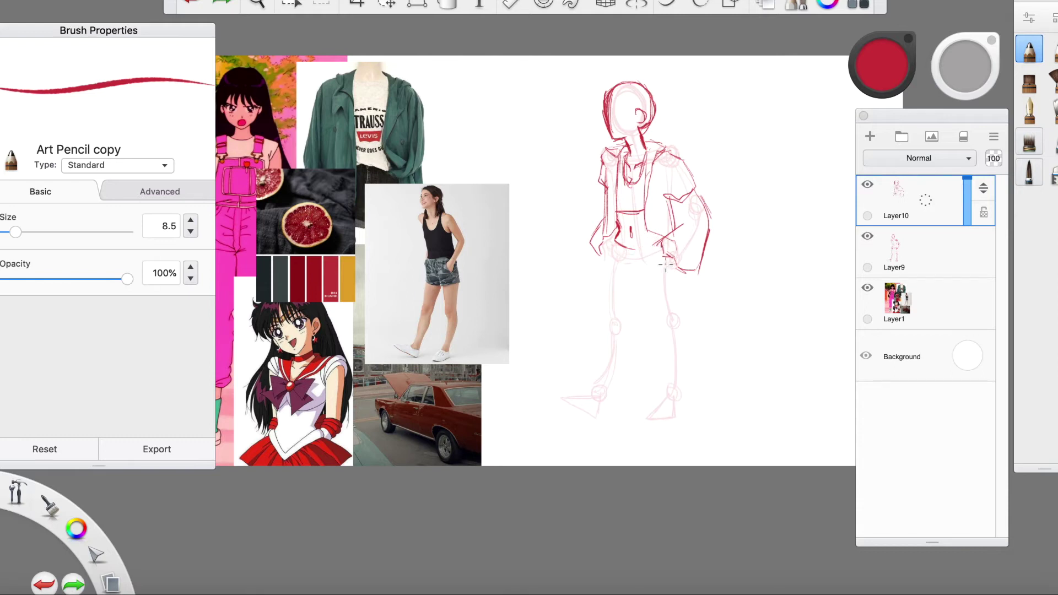
# Try to outline the hips on both sides below the jacket.
pyautogui.moveTo(661, 263); pyautogui.dragTo(671, 275)
pyautogui.moveTo(618, 224); pyautogui.dragTo(602, 246)
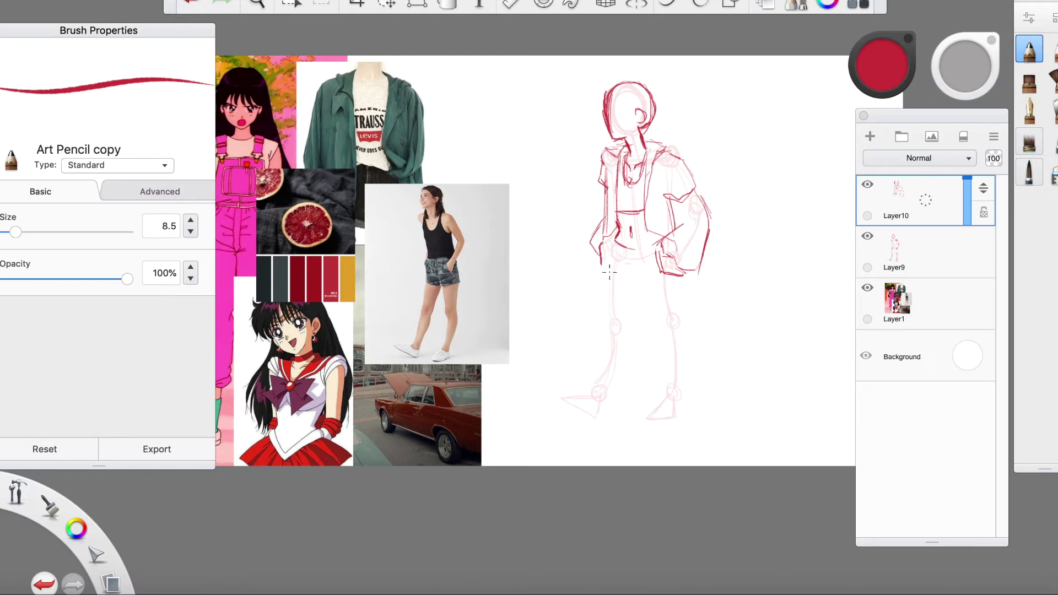
pyautogui.hotkey('ctrl', 'z')
pyautogui.moveTo(635, 251)
pyautogui.mouseDown()
pyautogui.moveTo(661, 244)
pyautogui.moveTo(634, 246)
pyautogui.mouseUp()
pyautogui.hotkey('ctrl', 'z')
pyautogui.hotkey('ctrl', 'z')
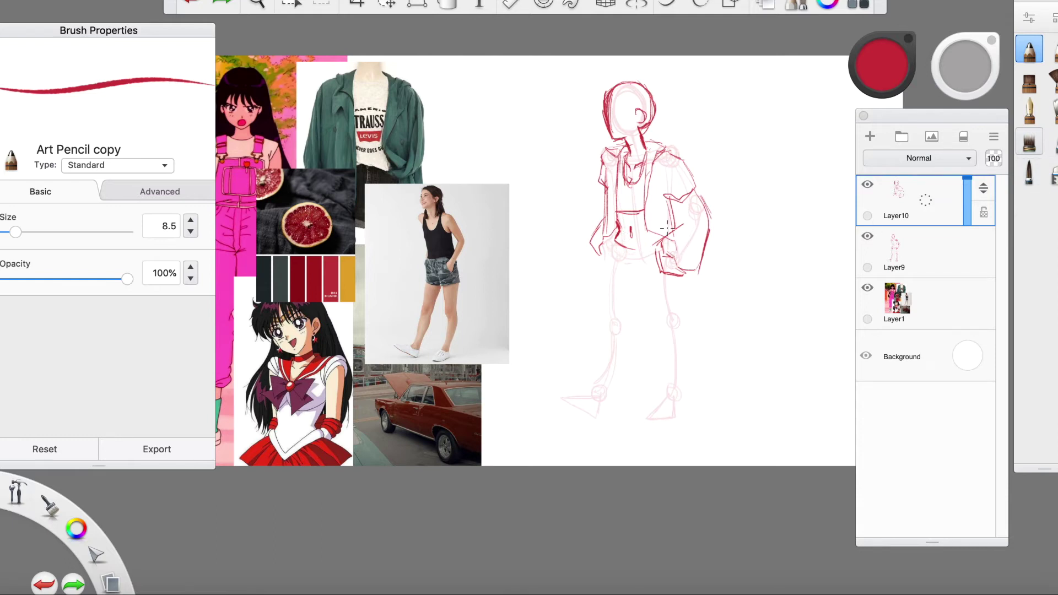
# Erase the stray lines around the hand at the near hip and try outlining the thighs.
pyautogui.press('e')
pyautogui.moveTo(660, 278)
pyautogui.mouseDown()
pyautogui.moveTo(681, 282)
pyautogui.moveTo(664, 258)
pyautogui.moveTo(667, 287)
pyautogui.mouseUp()
pyautogui.press('e')
pyautogui.moveTo(600, 245); pyautogui.dragTo(599, 281)
pyautogui.hotkey('ctrl', 'z')
pyautogui.hotkey('ctrl', 'z')
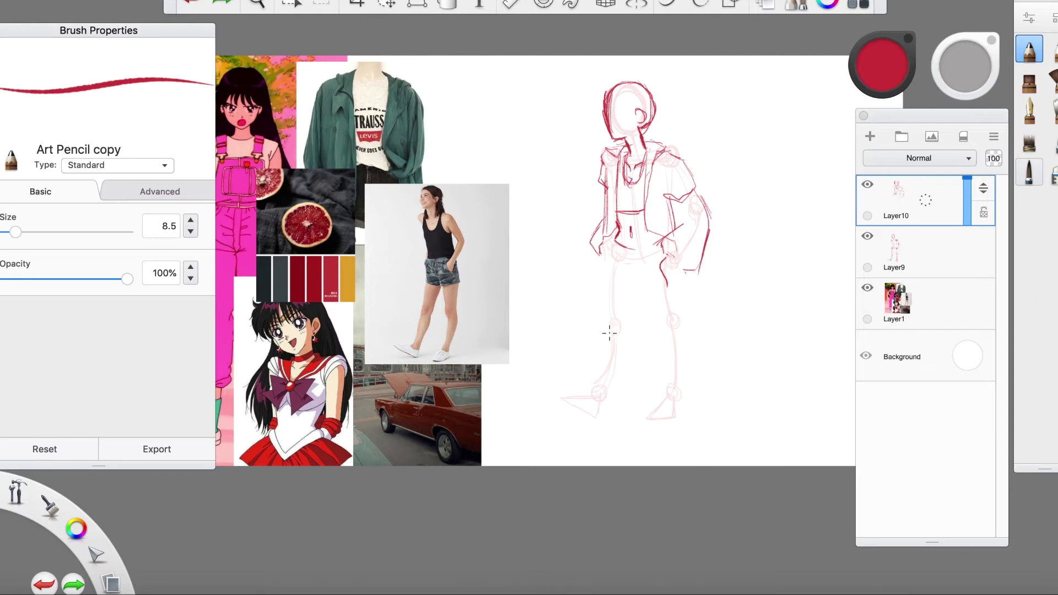
pyautogui.hotkey('ctrl', 'z')
# Erase the navel and waistline strokes below the cropped top, returning to the Art Pencil.
pyautogui.press('e')
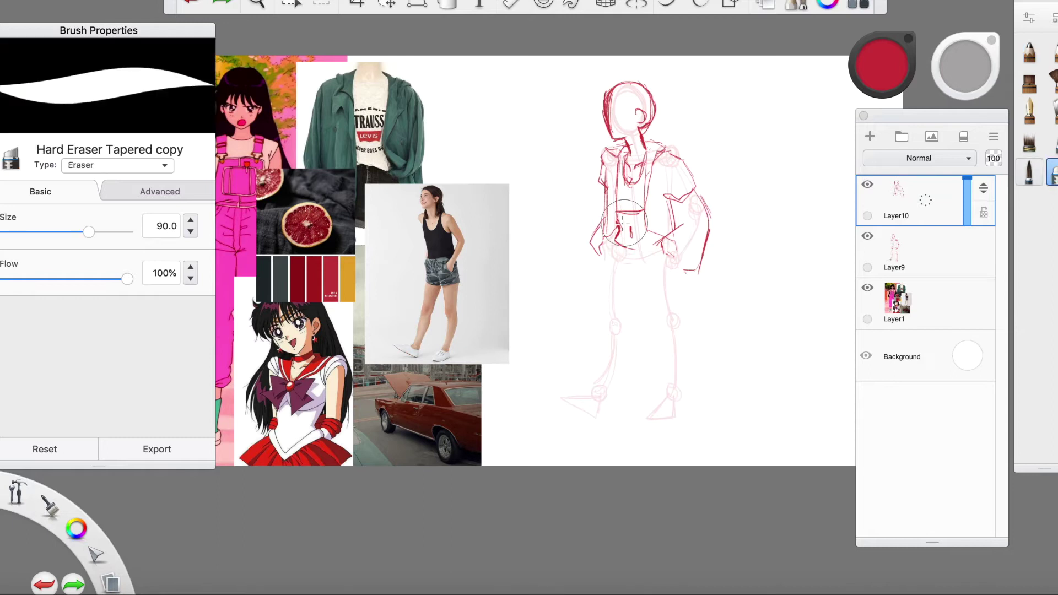
pyautogui.moveTo(632, 231); pyautogui.dragTo(639, 236)
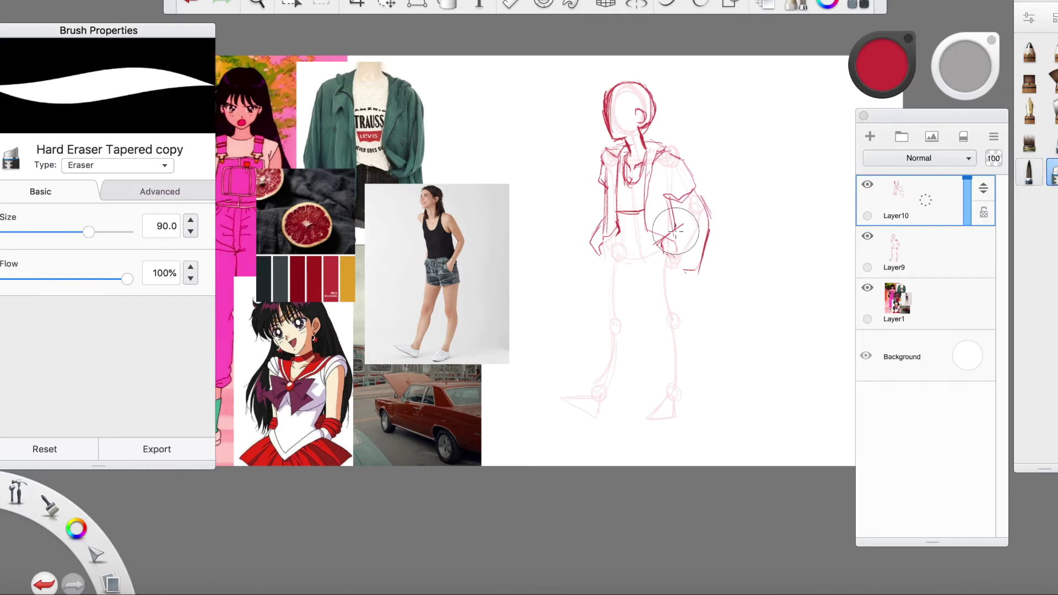
pyautogui.click(1029, 51)
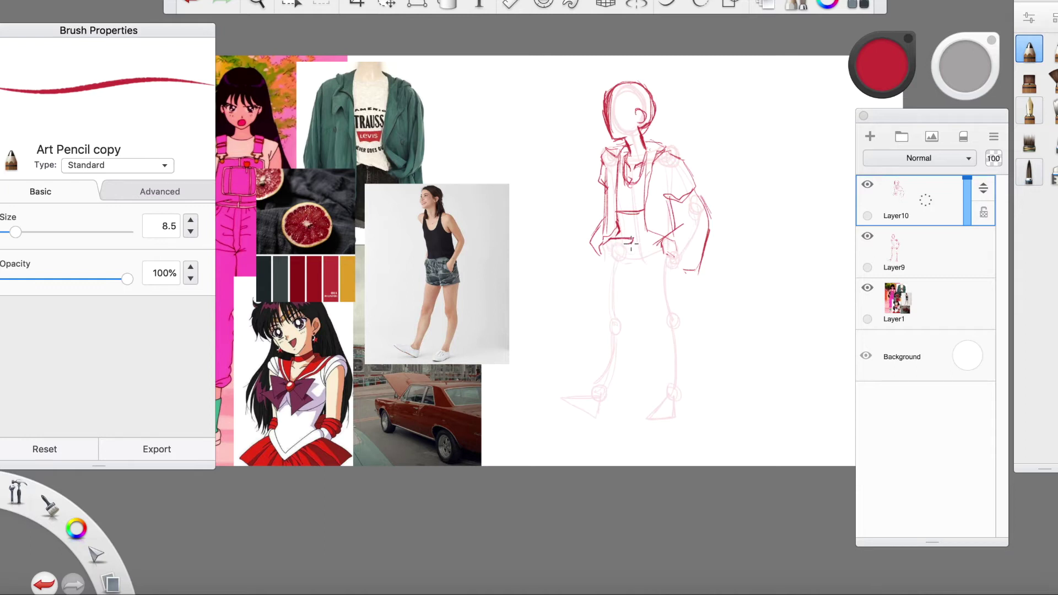
# Try to sketch a new waistline near the far hand, and erase the attempt.
pyautogui.hotkey('ctrl', 'z')
pyautogui.click(611, 255)
pyautogui.hotkey('ctrl', 'z')
pyautogui.moveTo(627, 252); pyautogui.dragTo(614, 248)
pyautogui.hotkey('ctrl', 'z')
pyautogui.moveTo(628, 230); pyautogui.dragTo(617, 240)
pyautogui.hotkey('ctrl', 'z')
pyautogui.hotkey('ctrl', 'z')
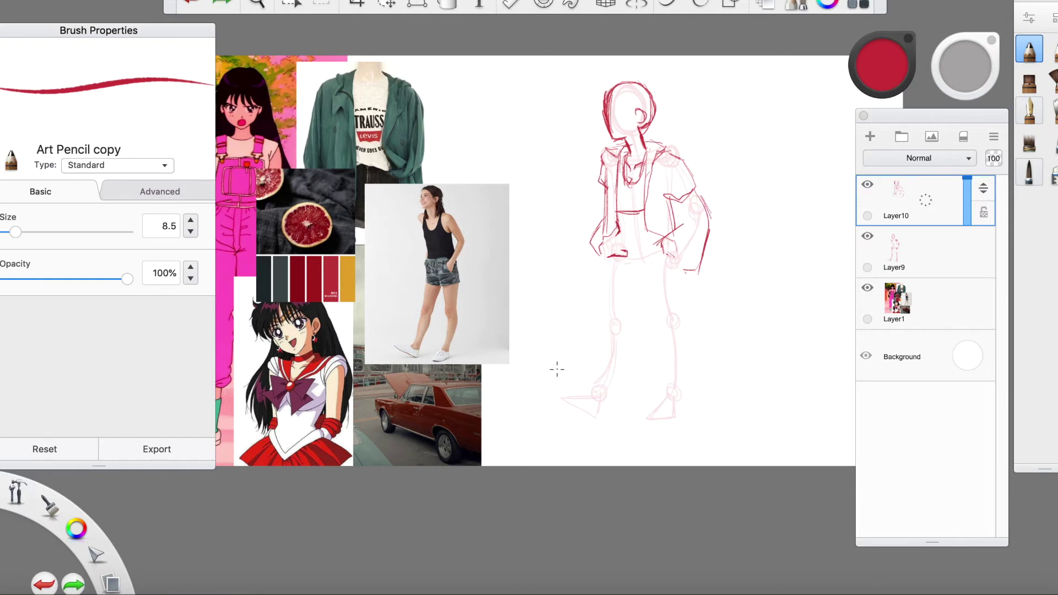
pyautogui.click(1032, 181)
pyautogui.moveTo(628, 238); pyautogui.dragTo(633, 247)
pyautogui.click(1030, 50)
# Fade the rough clothing sketch layer to 23% opacity and add a new layer above it.
pyautogui.moveTo(967, 179); pyautogui.dragTo(968, 213)
pyautogui.press('space')
pyautogui.moveTo(643, 102)
pyautogui.mouseDown()
pyautogui.moveTo(762, 193)
pyautogui.moveTo(1005, 120)
pyautogui.mouseUp()
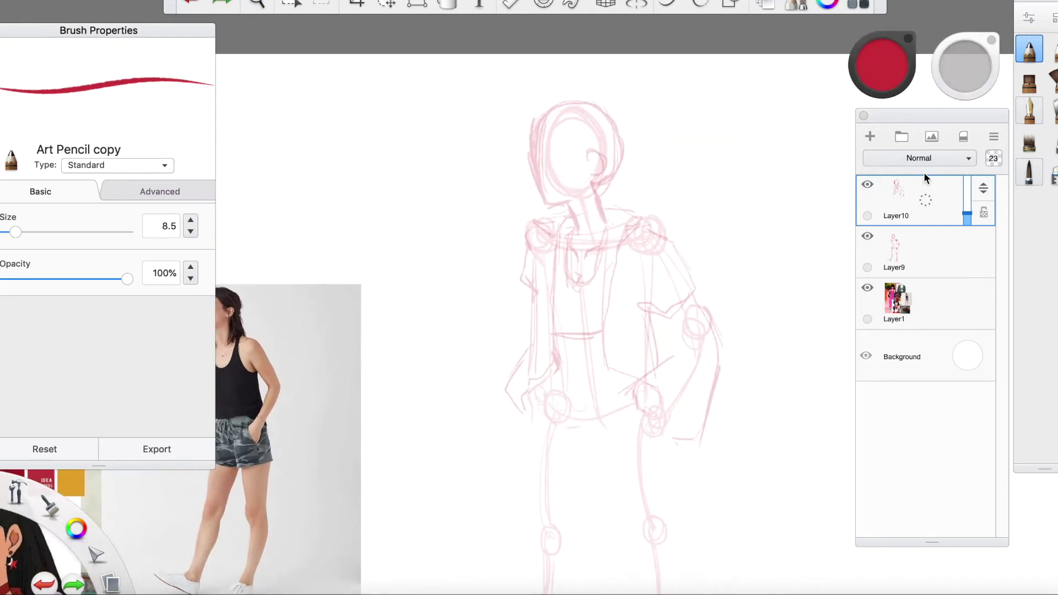
pyautogui.click(870, 136)
# Draw the face's outer contour, jaw and front neck line over the faded head.
pyautogui.moveTo(538, 126); pyautogui.dragTo(547, 204)
pyautogui.moveTo(532, 159); pyautogui.dragTo(540, 197)
pyautogui.press('super+z')
pyautogui.moveTo(533, 158)
pyautogui.mouseDown()
pyautogui.moveTo(545, 203)
pyautogui.moveTo(567, 202)
pyautogui.moveTo(546, 209)
pyautogui.moveTo(578, 223)
pyautogui.mouseUp()
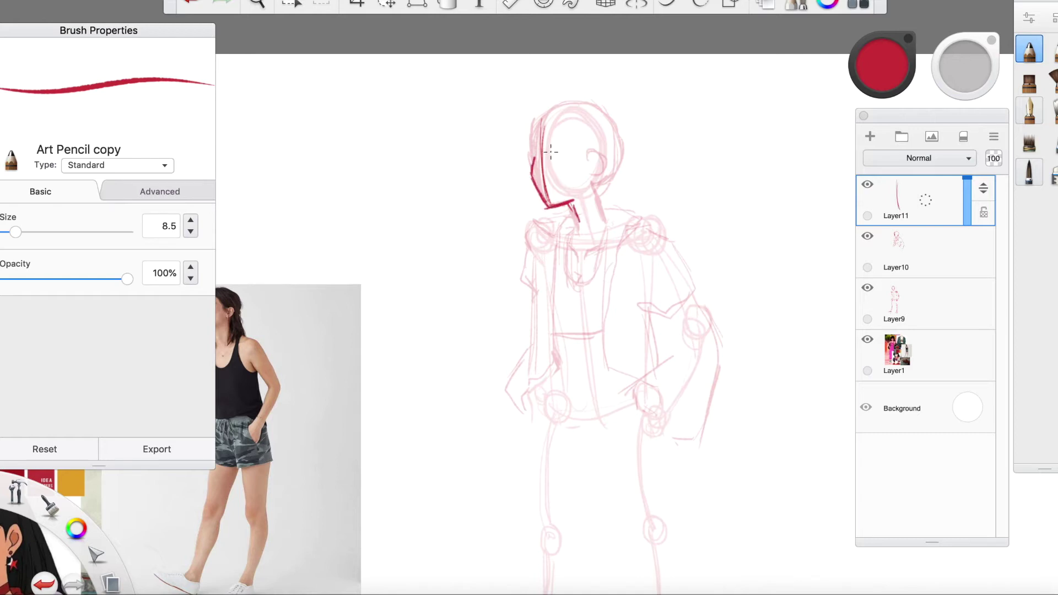
pyautogui.press('super+z')
# Sketch the eyebrow and upper eyelid lines on the face, undoing the unwanted strokes.
pyautogui.moveTo(552, 150); pyautogui.dragTo(578, 146)
pyautogui.moveTo(572, 157)
pyautogui.mouseDown()
pyautogui.moveTo(550, 141)
pyautogui.moveTo(577, 134)
pyautogui.mouseUp()
pyautogui.press('super+z')
pyautogui.press('super+z')
pyautogui.moveTo(551, 136); pyautogui.dragTo(575, 137)
pyautogui.press('super+z')
pyautogui.press('super+z')
# Check the reference images and draw the rounded bangs sweeping over the forehead.
pyautogui.click(258, 4)
pyautogui.moveTo(462, 238); pyautogui.dragTo(912, 235)
pyautogui.moveTo(515, 245); pyautogui.dragTo(307, 289)
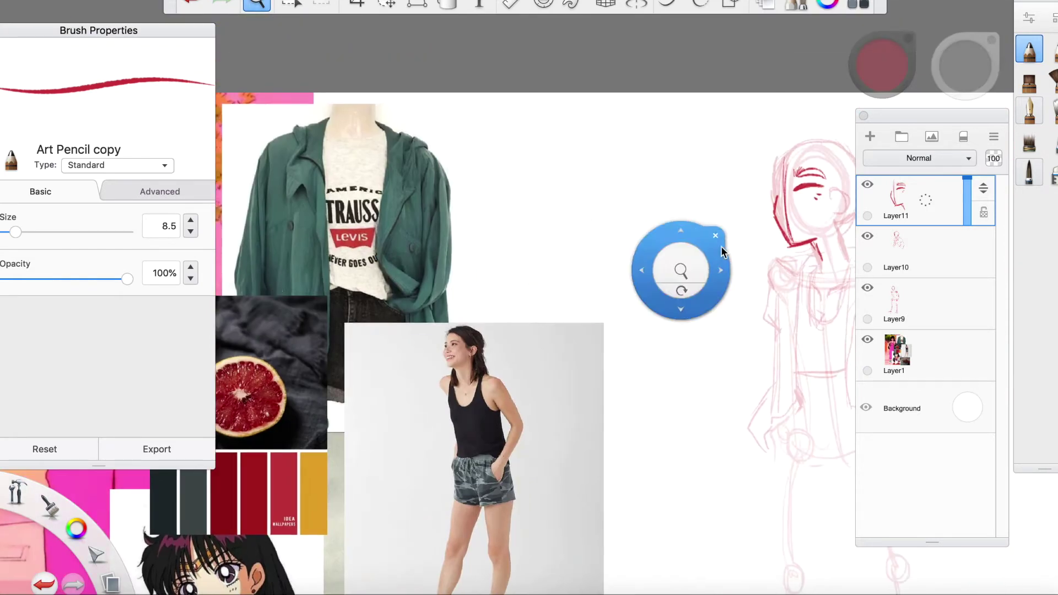
pyautogui.moveTo(720, 246); pyautogui.dragTo(401, 240)
pyautogui.click(1030, 49)
pyautogui.moveTo(475, 147); pyautogui.dragTo(440, 180)
pyautogui.press('super+z')
pyautogui.moveTo(476, 141); pyautogui.dragTo(439, 166)
pyautogui.moveTo(449, 153)
pyautogui.mouseDown()
pyautogui.moveTo(452, 194)
pyautogui.moveTo(452, 185)
pyautogui.mouseUp()
pyautogui.moveTo(478, 156)
pyautogui.mouseDown()
pyautogui.moveTo(466, 182)
pyautogui.moveTo(471, 165)
pyautogui.mouseUp()
# Draw the crown of the hair and the long side strand before the ear, refining the eye.
pyautogui.moveTo(480, 165); pyautogui.dragTo(512, 174)
pyautogui.moveTo(483, 134)
pyautogui.mouseDown()
pyautogui.moveTo(509, 164)
pyautogui.moveTo(503, 141)
pyautogui.moveTo(515, 143)
pyautogui.moveTo(507, 135)
pyautogui.moveTo(559, 271)
pyautogui.moveTo(507, 178)
pyautogui.moveTo(506, 237)
pyautogui.mouseUp()
pyautogui.moveTo(517, 183); pyautogui.dragTo(521, 236)
pyautogui.moveTo(488, 189)
pyautogui.mouseDown()
pyautogui.moveTo(496, 184)
pyautogui.moveTo(463, 198)
pyautogui.moveTo(472, 202)
pyautogui.mouseUp()
pyautogui.hotkey('ctrl', 'z')
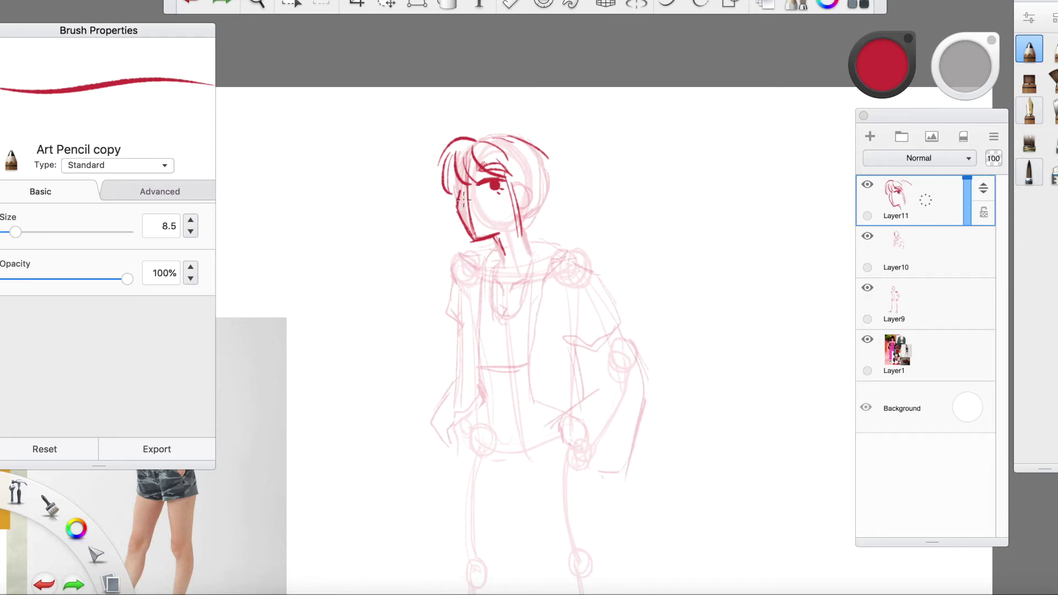
# Sketch the nose and mouth along the face's profile.
pyautogui.moveTo(468, 185)
pyautogui.mouseDown()
pyautogui.moveTo(460, 203)
pyautogui.moveTo(488, 223)
pyautogui.moveTo(469, 221)
pyautogui.moveTo(479, 227)
pyautogui.mouseUp()
pyautogui.hotkey('ctrl', 'z')
pyautogui.hotkey('ctrl', 'z')
pyautogui.hotkey('ctrl', 'z')
# Draw a long lock of hair flowing down from the far side of the face to hip level, with curved ends.
pyautogui.press('space')
pyautogui.moveTo(508, 168)
pyautogui.mouseDown()
pyautogui.moveTo(399, 257)
pyautogui.moveTo(482, 254)
pyautogui.moveTo(411, 268)
pyautogui.mouseUp()
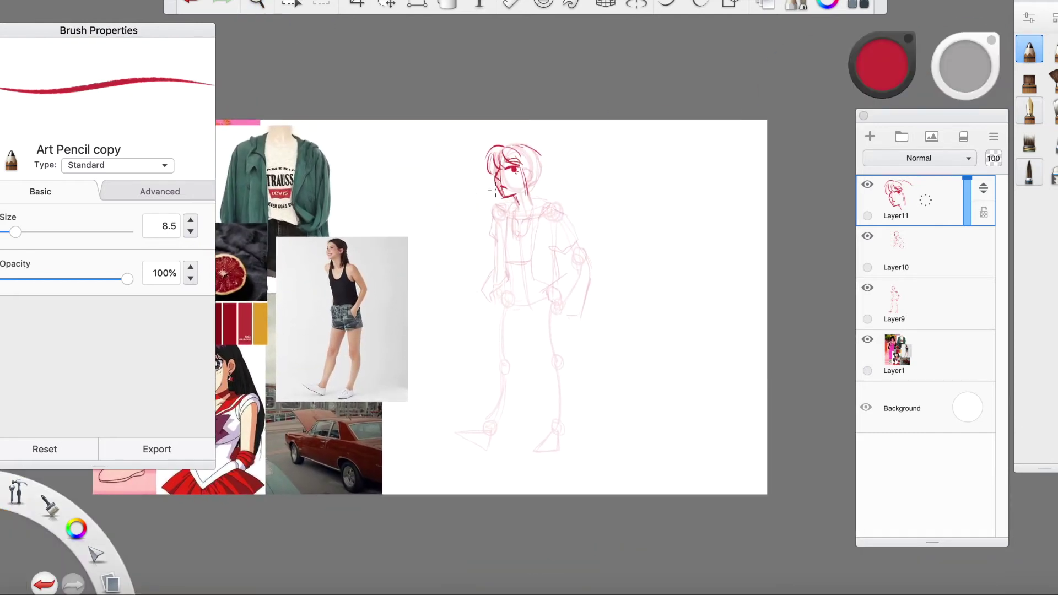
pyautogui.moveTo(488, 209); pyautogui.dragTo(465, 280)
pyautogui.hotkey('ctrl', 'z')
pyautogui.moveTo(498, 187)
pyautogui.mouseDown()
pyautogui.moveTo(481, 237)
pyautogui.moveTo(453, 261)
pyautogui.mouseUp()
pyautogui.hotkey('ctrl', 'z')
pyautogui.hotkey('ctrl', 'z')
pyautogui.hotkey('ctrl', 'z')
pyautogui.moveTo(493, 184)
pyautogui.mouseDown()
pyautogui.moveTo(448, 293)
pyautogui.moveTo(444, 314)
pyautogui.moveTo(461, 318)
pyautogui.mouseUp()
pyautogui.moveTo(456, 300); pyautogui.dragTo(469, 316)
# Try out more hair strands behind the head, beside the face and over the shoulder.
pyautogui.moveTo(542, 160)
pyautogui.mouseDown()
pyautogui.moveTo(562, 209)
pyautogui.moveTo(549, 194)
pyautogui.moveTo(540, 216)
pyautogui.moveTo(483, 247)
pyautogui.mouseUp()
pyautogui.hotkey('ctrl', 'z')
pyautogui.hotkey('ctrl', 'z')
pyautogui.hotkey('ctrl', 'z')
pyautogui.hotkey('ctrl', 'z')
pyautogui.moveTo(494, 181); pyautogui.dragTo(458, 212)
pyautogui.hotkey('ctrl', 'z')
pyautogui.moveTo(522, 177)
pyautogui.mouseDown()
pyautogui.moveTo(516, 237)
pyautogui.moveTo(503, 234)
pyautogui.mouseUp()
pyautogui.moveTo(508, 202); pyautogui.dragTo(505, 222)
pyautogui.hotkey('ctrl', 'z')
pyautogui.hotkey('ctrl', 'z')
pyautogui.hotkey('ctrl', 'z')
pyautogui.hotkey('ctrl', 'z')
# Add strands falling behind the head and thinner outer and inner strands to the long flowing hair.
pyautogui.moveTo(529, 181); pyautogui.dragTo(544, 199)
pyautogui.moveTo(545, 163); pyautogui.dragTo(555, 201)
pyautogui.moveTo(490, 188); pyautogui.dragTo(429, 254)
pyautogui.hotkey('ctrl', 'z')
pyautogui.hotkey('ctrl', 'z')
pyautogui.moveTo(487, 195)
pyautogui.mouseDown()
pyautogui.moveTo(428, 270)
pyautogui.moveTo(437, 274)
pyautogui.mouseUp()
pyautogui.moveTo(491, 197); pyautogui.dragTo(436, 267)
pyautogui.hotkey('ctrl', 'z')
pyautogui.hotkey('ctrl', 'z')
pyautogui.moveTo(493, 180)
pyautogui.mouseDown()
pyautogui.moveTo(433, 263)
pyautogui.moveTo(434, 251)
pyautogui.mouseUp()
pyautogui.hotkey('ctrl', 'z')
pyautogui.moveTo(476, 222)
pyautogui.mouseDown()
pyautogui.moveTo(467, 307)
pyautogui.moveTo(483, 312)
pyautogui.mouseUp()
pyautogui.moveTo(543, 159); pyautogui.dragTo(571, 205)
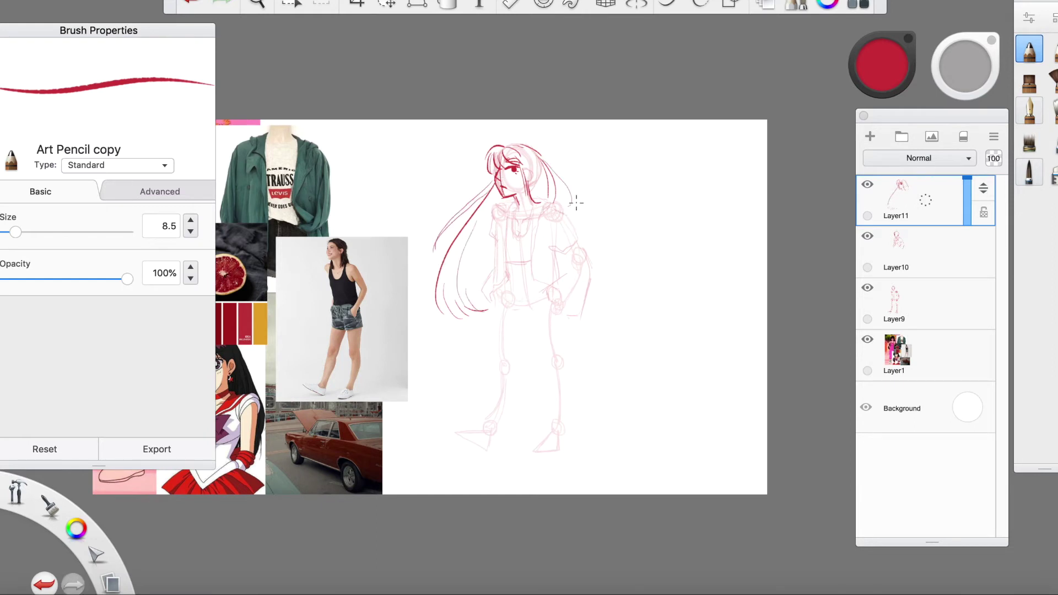
# Strengthen the jaw line, draw the ear with its inner detail and thicken the eyebrow.
pyautogui.click(257, 4)
pyautogui.moveTo(523, 132)
pyautogui.mouseDown()
pyautogui.moveTo(534, 137)
pyautogui.moveTo(569, 78)
pyautogui.mouseUp()
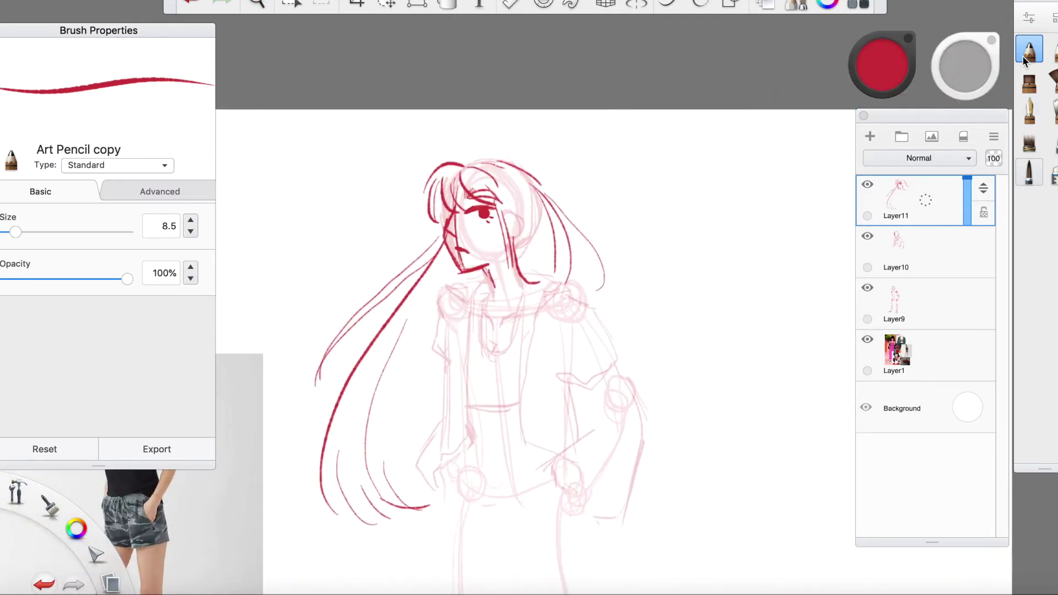
pyautogui.moveTo(470, 269)
pyautogui.mouseDown()
pyautogui.moveTo(500, 254)
pyautogui.moveTo(499, 290)
pyautogui.moveTo(512, 253)
pyautogui.mouseUp()
pyautogui.press('super+z')
pyautogui.moveTo(508, 208)
pyautogui.mouseDown()
pyautogui.moveTo(526, 221)
pyautogui.moveTo(518, 232)
pyautogui.mouseUp()
pyautogui.press('super+z')
pyautogui.press('super+z')
pyautogui.moveTo(511, 217); pyautogui.dragTo(517, 227)
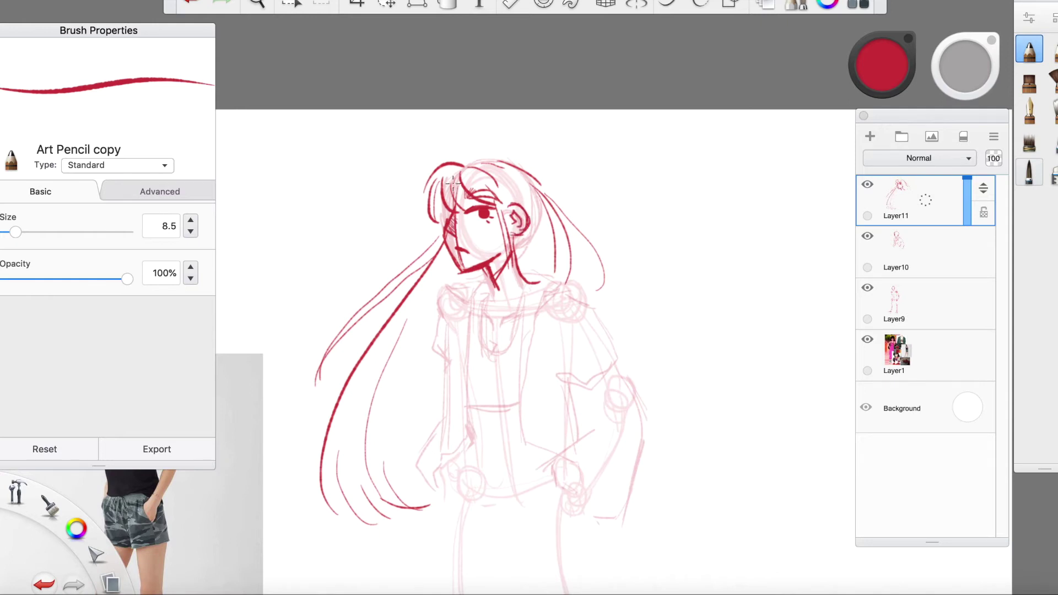
pyautogui.moveTo(467, 193); pyautogui.dragTo(479, 191)
# Sketch the top's scoop neckline below the neck, undoing the misplaced strokes.
pyautogui.moveTo(497, 283)
pyautogui.mouseDown()
pyautogui.moveTo(478, 298)
pyautogui.moveTo(528, 284)
pyautogui.moveTo(541, 291)
pyautogui.moveTo(461, 304)
pyautogui.moveTo(471, 345)
pyautogui.mouseUp()
pyautogui.press('super+z')
pyautogui.moveTo(479, 295); pyautogui.dragTo(492, 331)
pyautogui.press('super+z')
pyautogui.press('super+z')
pyautogui.press('super+z')
pyautogui.moveTo(491, 291)
pyautogui.mouseDown()
pyautogui.moveTo(481, 308)
pyautogui.moveTo(490, 344)
pyautogui.mouseUp()
pyautogui.press('super+z')
# Draw the jacket's collar and front opening edges on the near side.
pyautogui.moveTo(492, 287)
pyautogui.mouseDown()
pyautogui.moveTo(489, 348)
pyautogui.moveTo(530, 284)
pyautogui.mouseUp()
pyautogui.press('super+z')
pyautogui.press('super+z')
pyautogui.moveTo(519, 274)
pyautogui.mouseDown()
pyautogui.moveTo(561, 287)
pyautogui.moveTo(518, 346)
pyautogui.moveTo(529, 438)
pyautogui.moveTo(548, 447)
pyautogui.mouseUp()
pyautogui.moveTo(540, 310); pyautogui.dragTo(523, 394)
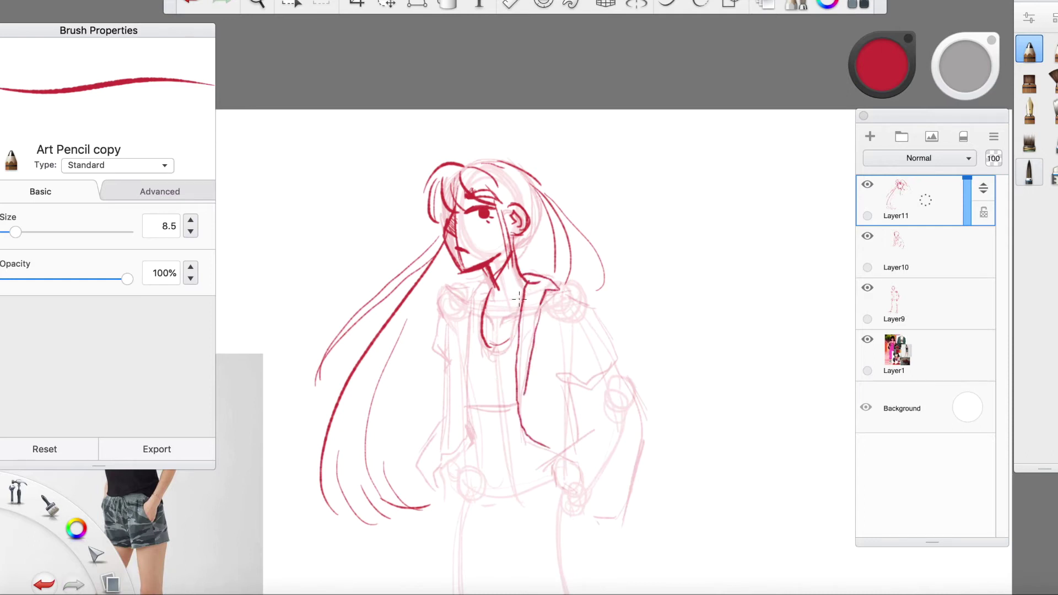
# Finish the scoop neckline and draw the jacket's collar and front edge on the far side.
pyautogui.moveTo(512, 321); pyautogui.dragTo(492, 344)
pyautogui.moveTo(481, 279); pyautogui.dragTo(448, 287)
pyautogui.moveTo(448, 287)
pyautogui.mouseDown()
pyautogui.moveTo(466, 303)
pyautogui.moveTo(468, 327)
pyautogui.moveTo(467, 433)
pyautogui.moveTo(446, 466)
pyautogui.mouseUp()
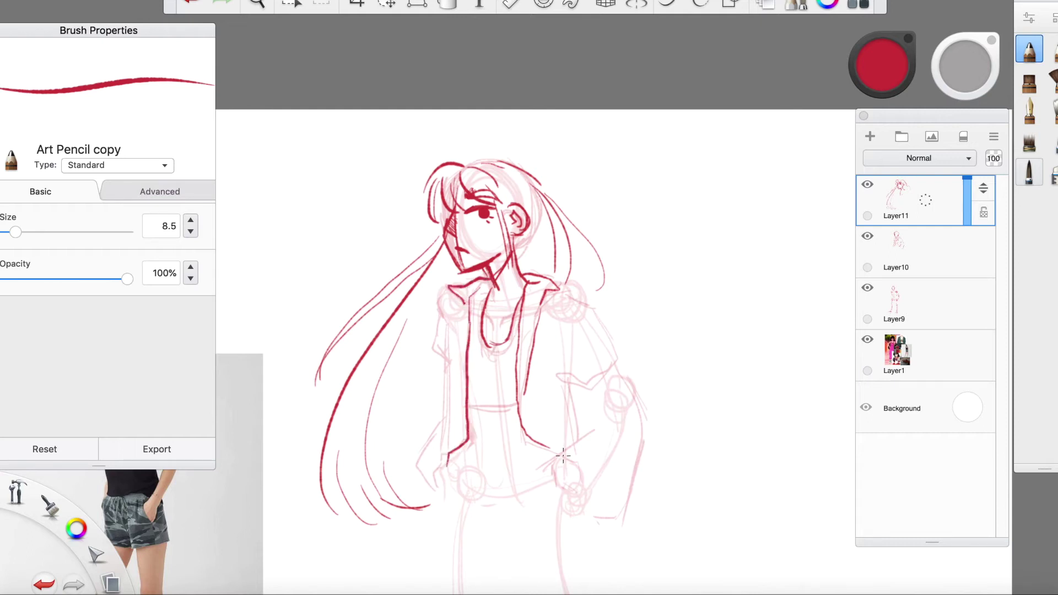
pyautogui.moveTo(483, 278); pyautogui.dragTo(470, 323)
# Draw the cropped top's hem and add the collarbone marks inside the neckline.
pyautogui.moveTo(468, 404); pyautogui.dragTo(513, 393)
pyautogui.press('super+z')
pyautogui.moveTo(482, 312); pyautogui.dragTo(513, 327)
pyautogui.hotkey('ctrl', 'z')
# Draw the jacket's near shoulder and sleeve with its lower part billowing around the bent arm.
pyautogui.moveTo(564, 296)
pyautogui.mouseDown()
pyautogui.moveTo(605, 326)
pyautogui.moveTo(588, 388)
pyautogui.moveTo(606, 379)
pyautogui.moveTo(641, 444)
pyautogui.moveTo(594, 507)
pyautogui.moveTo(564, 439)
pyautogui.moveTo(585, 430)
pyautogui.moveTo(548, 466)
pyautogui.mouseUp()
pyautogui.hotkey('ctrl', 'z')
pyautogui.hotkey('ctrl', 'z')
pyautogui.moveTo(571, 434)
pyautogui.mouseDown()
pyautogui.moveTo(561, 403)
pyautogui.moveTo(601, 425)
pyautogui.moveTo(557, 388)
pyautogui.mouseUp()
# Draw the far sleeve, arm and jacket corner hanging beside the far hip.
pyautogui.moveTo(452, 287)
pyautogui.mouseDown()
pyautogui.moveTo(431, 338)
pyautogui.moveTo(447, 373)
pyautogui.moveTo(442, 449)
pyautogui.mouseUp()
pyautogui.moveTo(442, 448); pyautogui.dragTo(435, 464)
pyautogui.moveTo(442, 422); pyautogui.dragTo(437, 488)
pyautogui.moveTo(435, 476); pyautogui.dragTo(440, 470)
# Close the jacket's lower edge by the near hip and draw the waist, waistline and navel.
pyautogui.moveTo(551, 467); pyautogui.dragTo(583, 508)
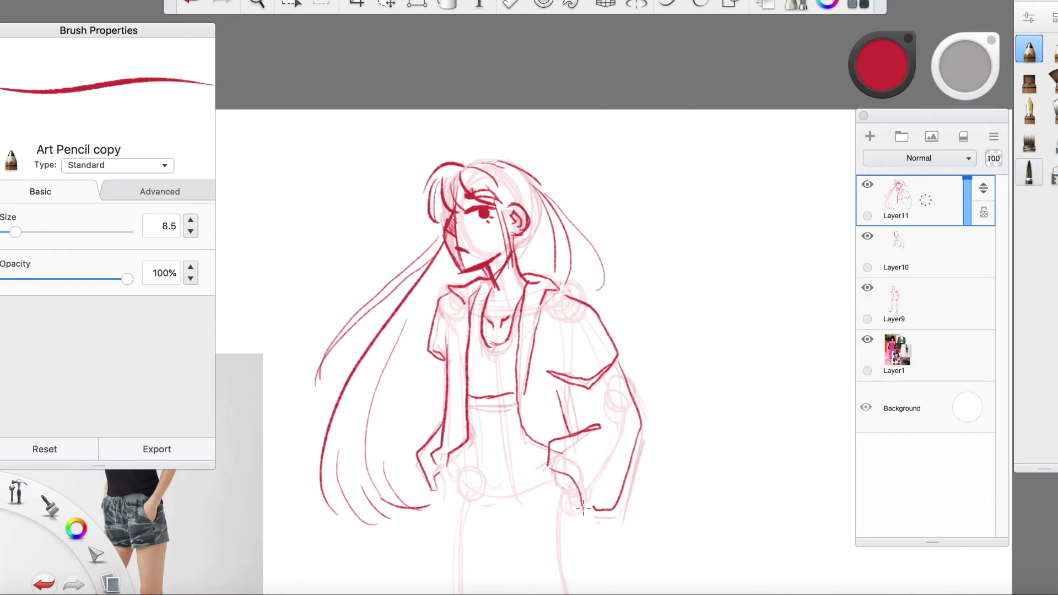
pyautogui.press('super+z')
pyautogui.moveTo(471, 405)
pyautogui.mouseDown()
pyautogui.moveTo(472, 447)
pyautogui.moveTo(489, 478)
pyautogui.moveTo(543, 457)
pyautogui.mouseUp()
pyautogui.moveTo(498, 432)
pyautogui.mouseDown()
pyautogui.moveTo(499, 449)
pyautogui.moveTo(467, 393)
pyautogui.mouseUp()
pyautogui.press('super+z')
pyautogui.press('super+z')
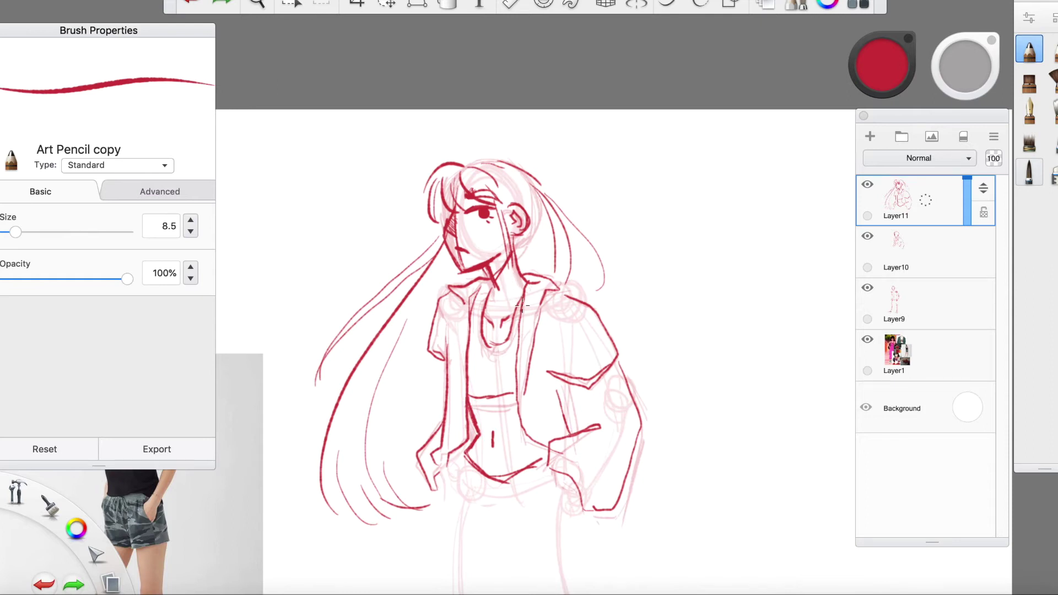
# Fill in a choker around the neck, extend the eye's outer corner and add small ear studs.
pyautogui.moveTo(512, 279)
pyautogui.mouseDown()
pyautogui.moveTo(495, 277)
pyautogui.moveTo(516, 274)
pyautogui.mouseUp()
pyautogui.moveTo(490, 217); pyautogui.dragTo(519, 236)
pyautogui.moveTo(528, 225); pyautogui.dragTo(531, 232)
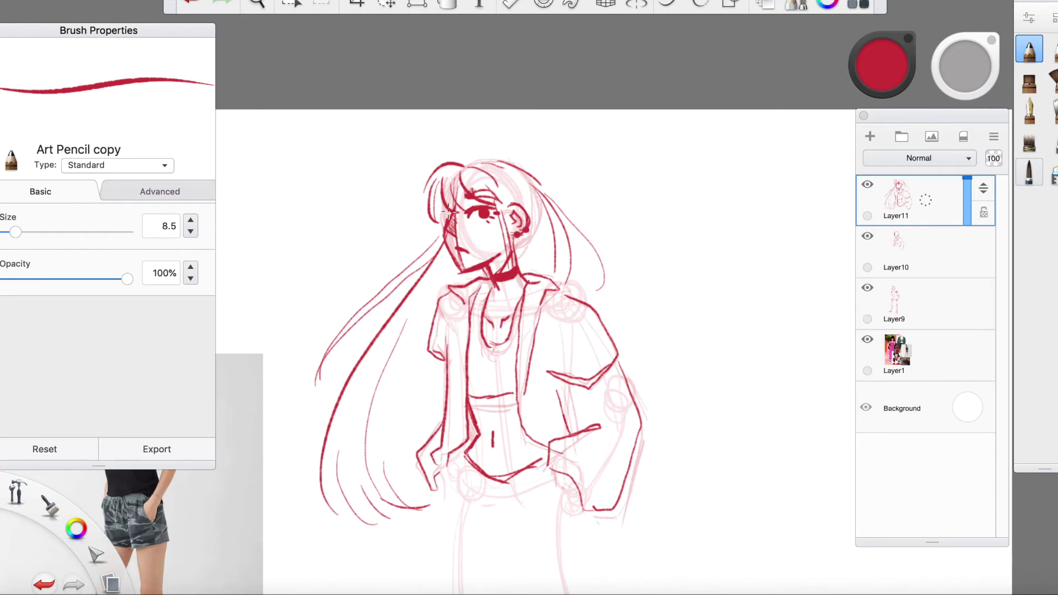
# Fade the refined sketch layer to 18% opacity and hide Layer9 and Layer10.
pyautogui.moveTo(967, 178); pyautogui.dragTo(967, 216)
pyautogui.click(869, 289)
pyautogui.click(868, 236)
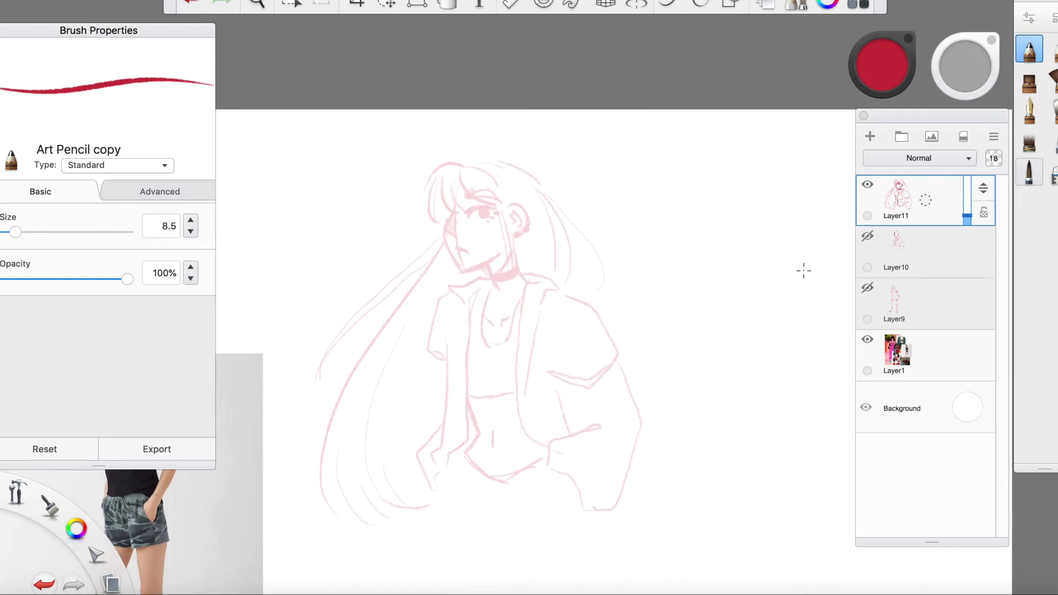
# Sample the darkest swatch of the reference colour palette as the pencil colour.
pyautogui.click(257, 5)
pyautogui.moveTo(414, 117); pyautogui.dragTo(366, 225)
pyautogui.moveTo(346, 333); pyautogui.dragTo(703, 218)
pyautogui.click(886, 124)
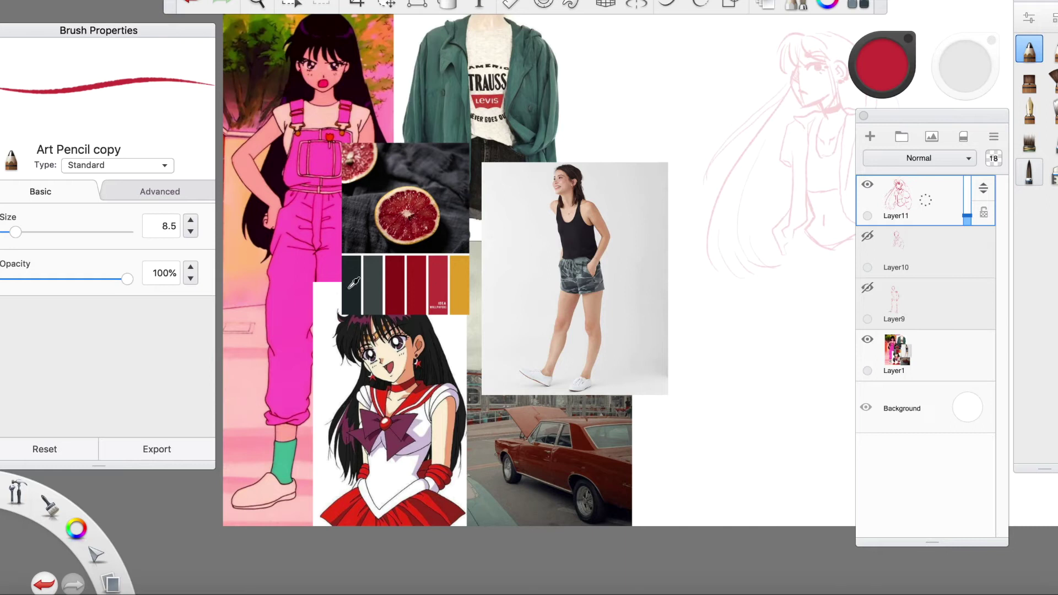
pyautogui.click(353, 282)
# Add a new layer above the faded character sketch for the dark line art.
pyautogui.click(257, 5)
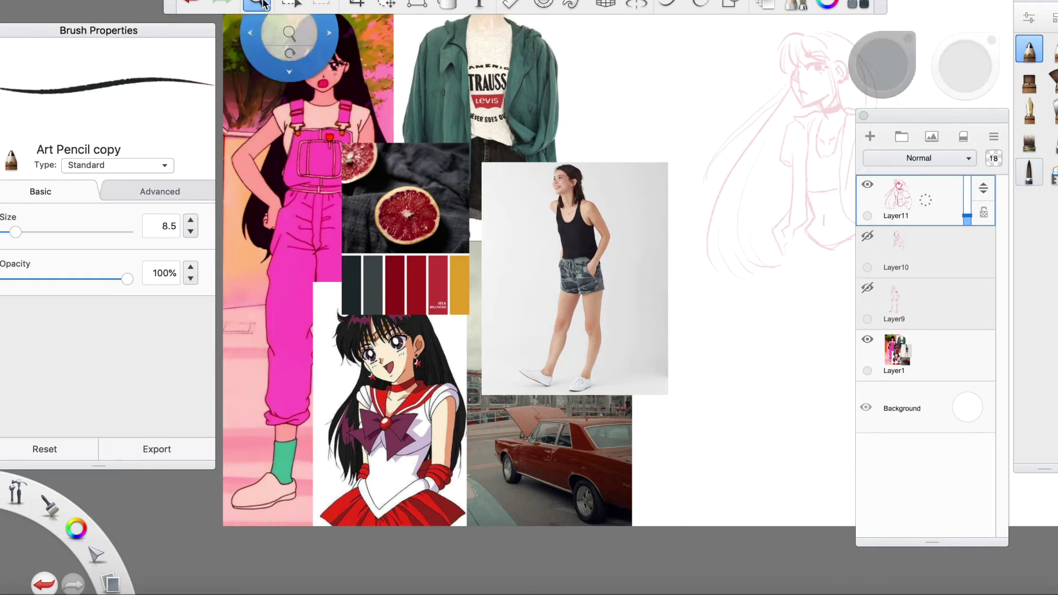
pyautogui.moveTo(808, 99)
pyautogui.mouseDown()
pyautogui.moveTo(483, 226)
pyautogui.moveTo(534, 186)
pyautogui.moveTo(661, 137)
pyautogui.mouseUp()
pyautogui.press('space')
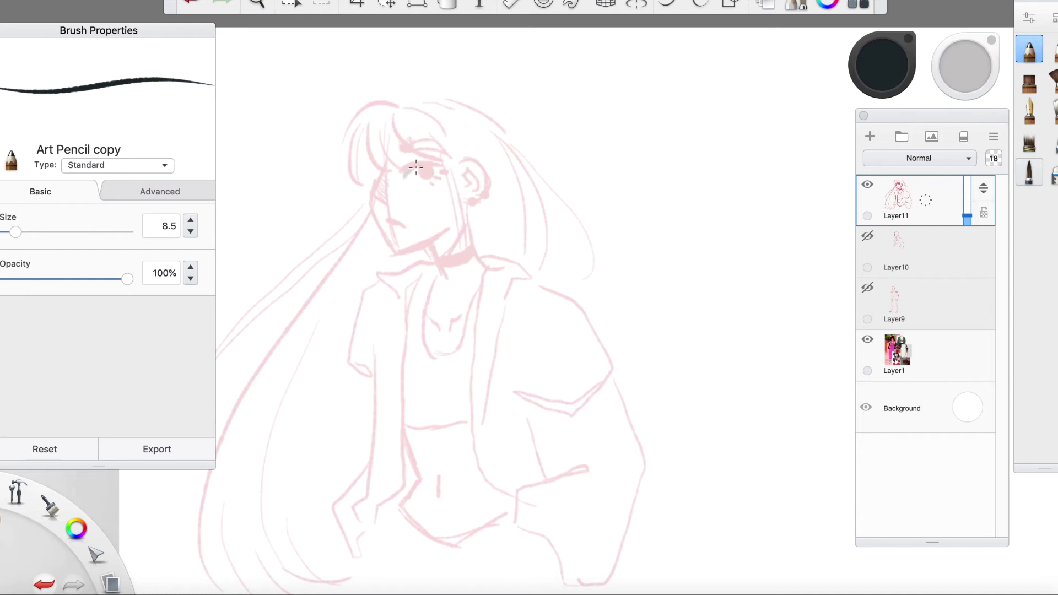
pyautogui.press('super+z')
pyautogui.click(870, 136)
pyautogui.press('super+z')
# Ink the eye with its filled iris and pointed lashes, and outline the arched eyebrow above it.
pyautogui.moveTo(409, 175); pyautogui.dragTo(418, 169)
pyautogui.press('super+z')
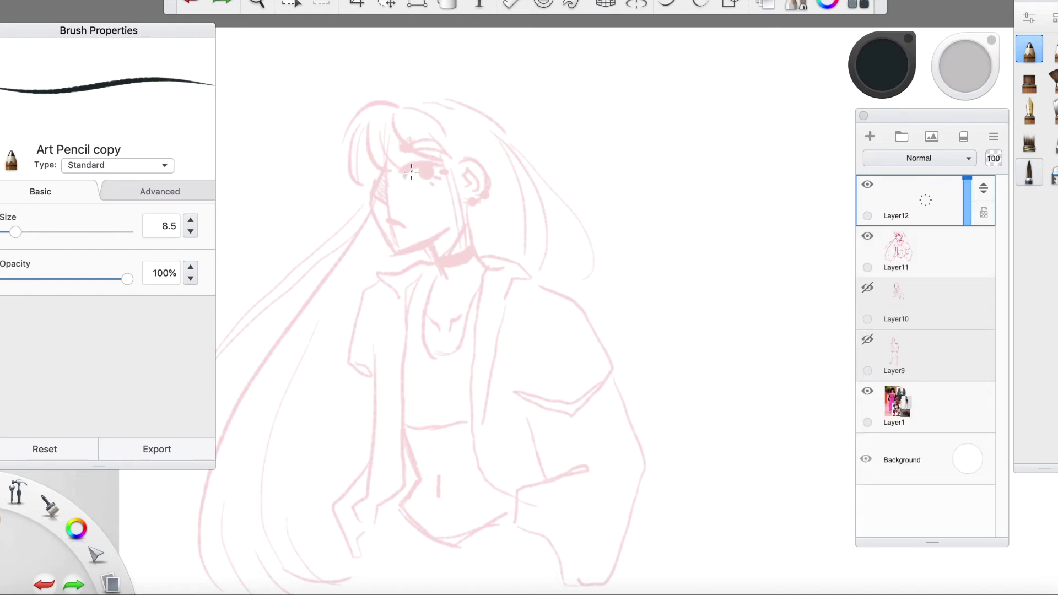
pyautogui.moveTo(432, 165); pyautogui.dragTo(449, 159)
pyautogui.press('super+z')
pyautogui.moveTo(437, 178)
pyautogui.mouseDown()
pyautogui.moveTo(453, 178)
pyautogui.moveTo(406, 162)
pyautogui.moveTo(437, 151)
pyautogui.mouseUp()
pyautogui.press('super+z')
pyautogui.press('super+z')
pyautogui.moveTo(402, 163)
pyautogui.mouseDown()
pyautogui.moveTo(438, 149)
pyautogui.moveTo(423, 144)
pyautogui.moveTo(439, 147)
pyautogui.mouseUp()
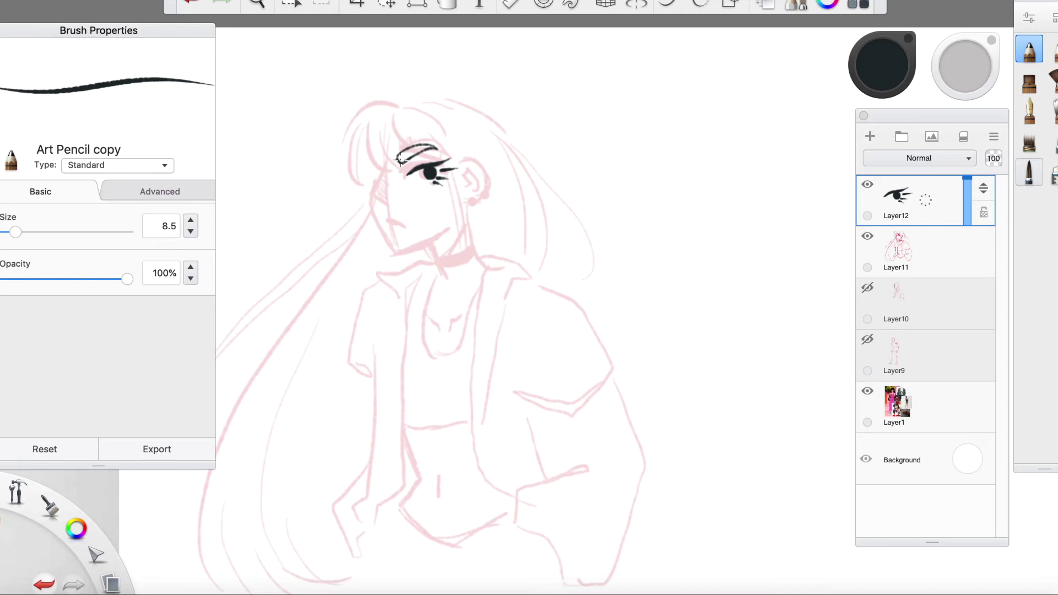
# Ink the angular triangular nose and the short mouth line over the faded sketch.
pyautogui.moveTo(383, 184); pyautogui.dragTo(385, 204)
pyautogui.press('super+z')
pyautogui.press('super+z')
pyautogui.press('super+z')
pyautogui.press('super+z')
pyautogui.press('super+z')
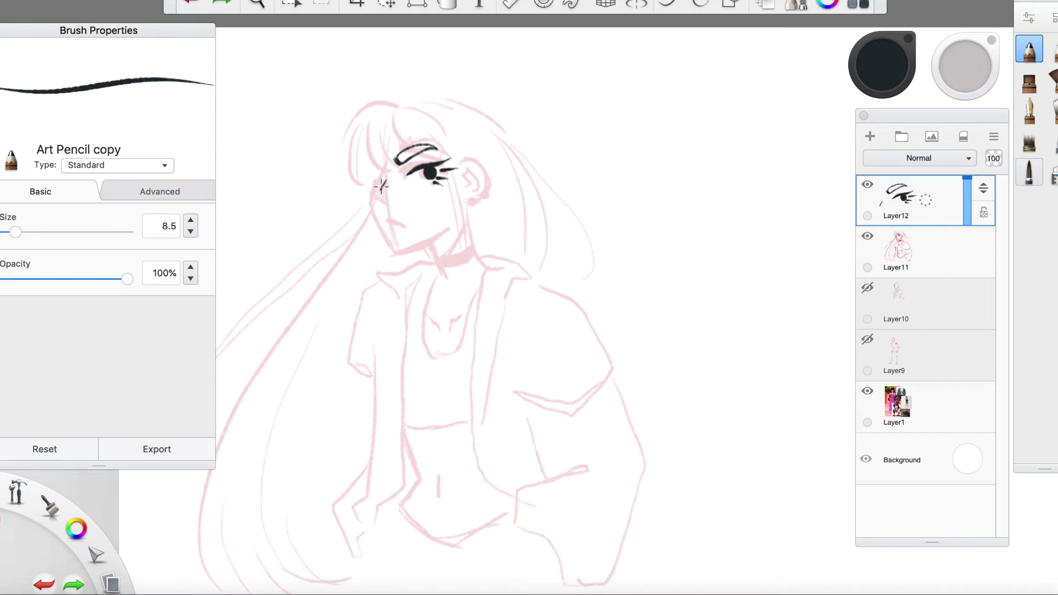
pyautogui.moveTo(388, 176)
pyautogui.mouseDown()
pyautogui.moveTo(391, 200)
pyautogui.moveTo(387, 178)
pyautogui.moveTo(379, 192)
pyautogui.moveTo(390, 205)
pyautogui.moveTo(372, 194)
pyautogui.moveTo(386, 247)
pyautogui.moveTo(405, 228)
pyautogui.mouseUp()
pyautogui.press('super+z')
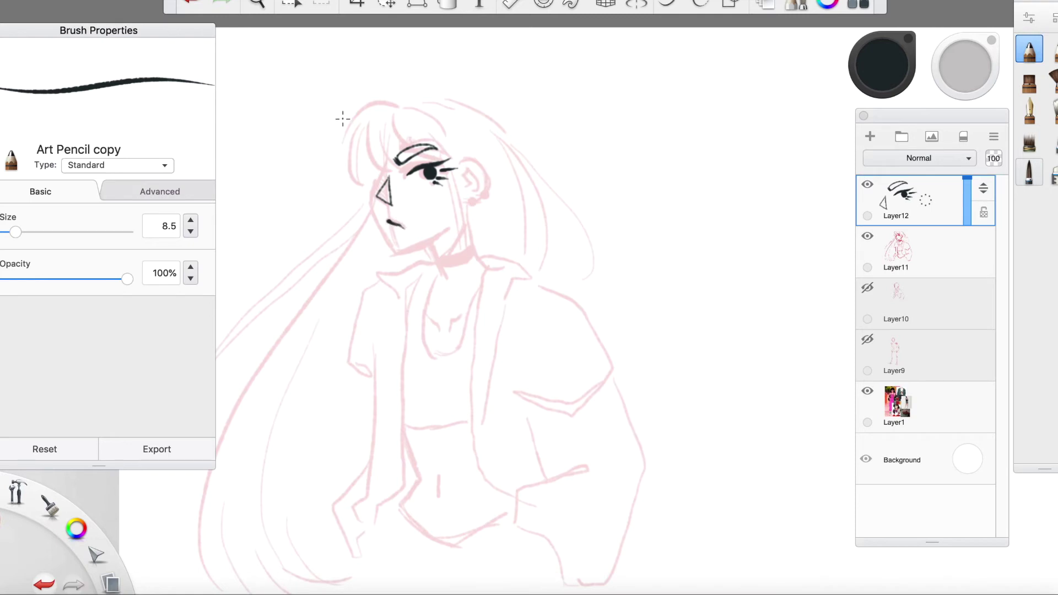
# Ink the rounded fringe over the forehead and the long pointed side lock hanging past the jaw.
pyautogui.moveTo(397, 107)
pyautogui.mouseDown()
pyautogui.moveTo(367, 106)
pyautogui.moveTo(310, 159)
pyautogui.moveTo(379, 103)
pyautogui.moveTo(340, 180)
pyautogui.moveTo(368, 105)
pyautogui.moveTo(352, 129)
pyautogui.moveTo(365, 186)
pyautogui.mouseUp()
pyautogui.press('super+z')
pyautogui.press('super+z')
pyautogui.press('super+z')
pyautogui.moveTo(370, 128)
pyautogui.mouseDown()
pyautogui.moveTo(385, 175)
pyautogui.moveTo(385, 158)
pyautogui.moveTo(448, 162)
pyautogui.mouseUp()
pyautogui.press('super+z')
pyautogui.moveTo(397, 124); pyautogui.dragTo(406, 172)
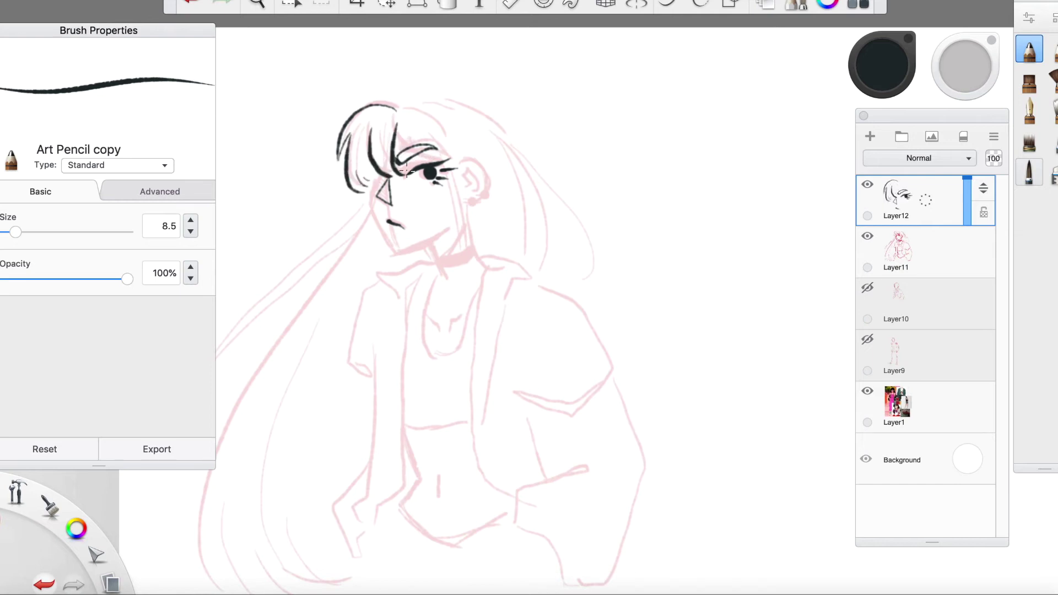
pyautogui.press('super+z')
pyautogui.moveTo(405, 130)
pyautogui.mouseDown()
pyautogui.moveTo(409, 161)
pyautogui.moveTo(441, 158)
pyautogui.moveTo(445, 270)
pyautogui.mouseUp()
pyautogui.press('super+z')
pyautogui.moveTo(444, 152)
pyautogui.mouseDown()
pyautogui.moveTo(448, 260)
pyautogui.moveTo(452, 182)
pyautogui.mouseUp()
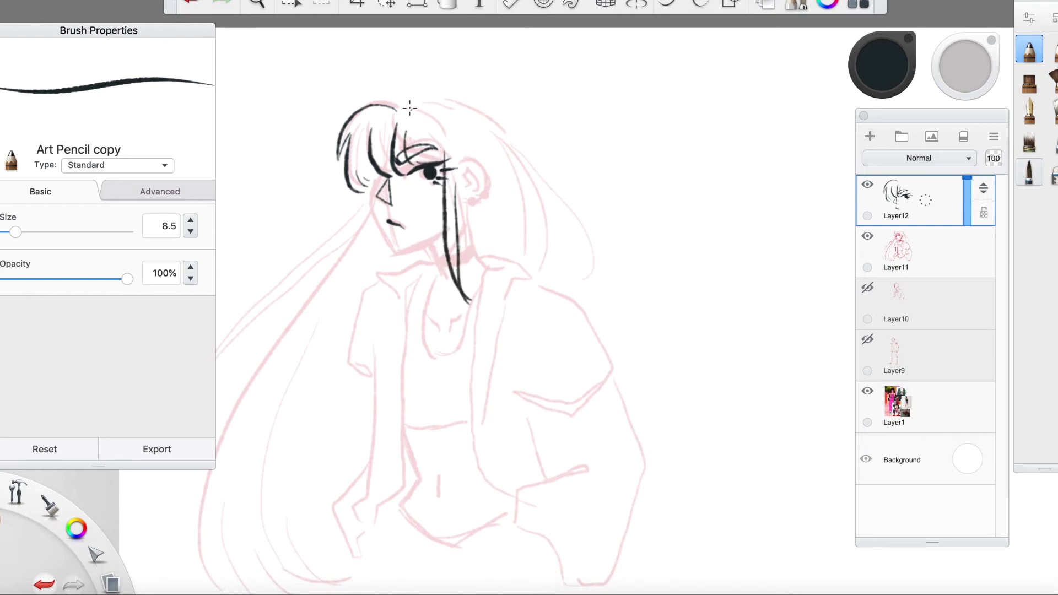
# Ink the crown of the head and the two back strands falling toward the near shoulder.
pyautogui.moveTo(424, 105); pyautogui.dragTo(439, 114)
pyautogui.moveTo(439, 103)
pyautogui.mouseDown()
pyautogui.moveTo(486, 138)
pyautogui.moveTo(475, 138)
pyautogui.moveTo(490, 126)
pyautogui.moveTo(541, 207)
pyautogui.moveTo(524, 229)
pyautogui.moveTo(521, 277)
pyautogui.mouseUp()
pyautogui.press('super+z')
pyautogui.press('super+z')
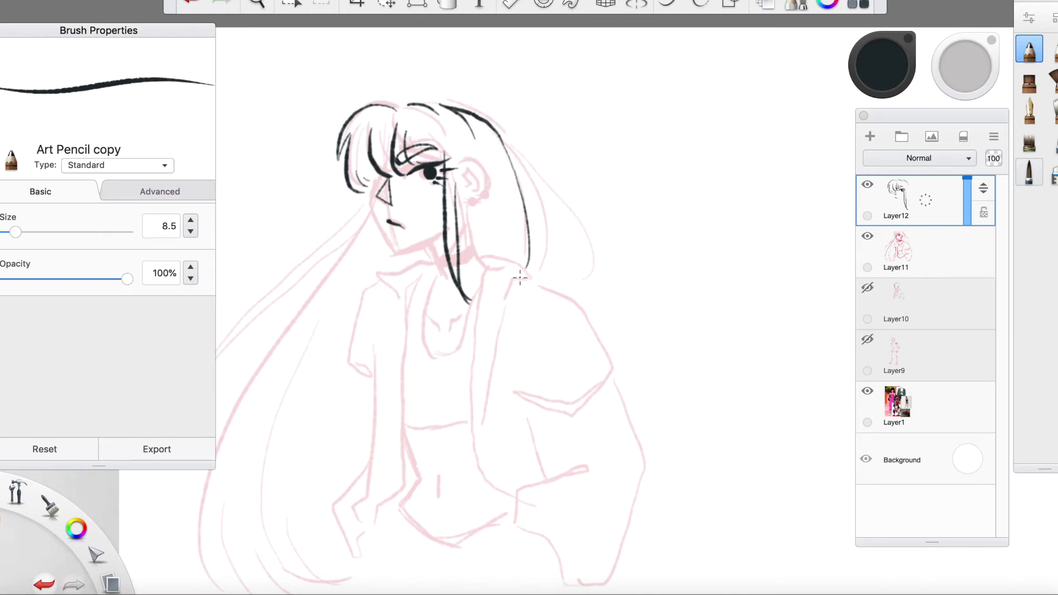
pyautogui.moveTo(508, 149); pyautogui.dragTo(545, 283)
# Ink the face contour from cheek to chin and jaw, plus both sides of the neck.
pyautogui.moveTo(375, 187); pyautogui.dragTo(387, 246)
pyautogui.press('super+z')
pyautogui.moveTo(374, 194)
pyautogui.mouseDown()
pyautogui.moveTo(392, 249)
pyautogui.moveTo(442, 237)
pyautogui.moveTo(432, 249)
pyautogui.moveTo(405, 217)
pyautogui.moveTo(439, 246)
pyautogui.moveTo(441, 274)
pyautogui.mouseUp()
pyautogui.press('super+z')
pyautogui.press('super+z')
pyautogui.press('super+z')
pyautogui.moveTo(465, 219); pyautogui.dragTo(483, 274)
pyautogui.press('super+z')
pyautogui.moveTo(457, 191); pyautogui.dragTo(474, 242)
pyautogui.press('super+z')
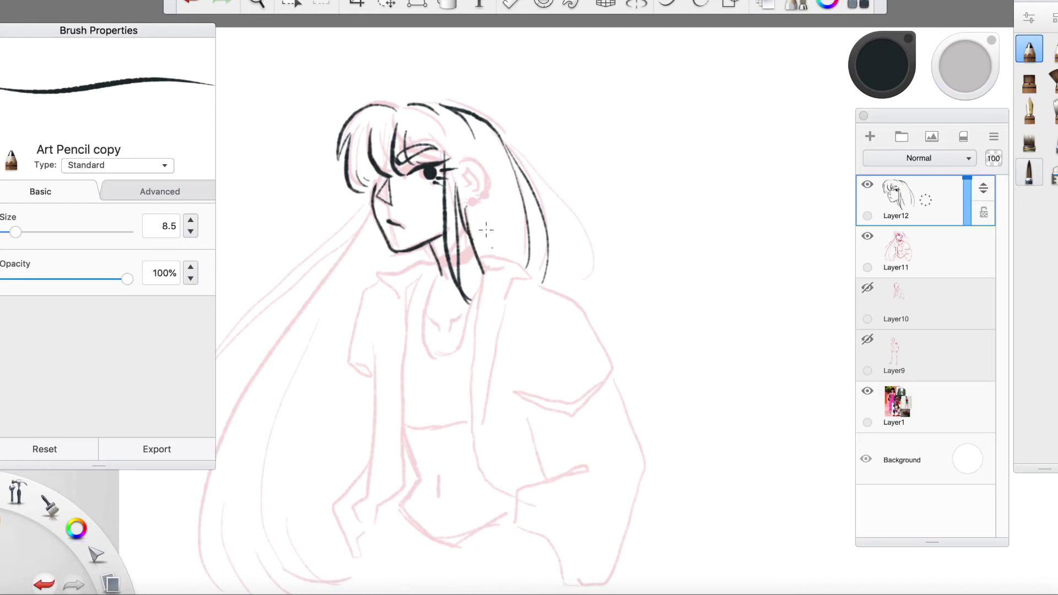
# Ink the ear with its inner fold and two filled round studs along the lobe.
pyautogui.moveTo(465, 161)
pyautogui.mouseDown()
pyautogui.moveTo(490, 179)
pyautogui.moveTo(471, 201)
pyautogui.moveTo(473, 185)
pyautogui.moveTo(474, 202)
pyautogui.moveTo(486, 195)
pyautogui.moveTo(463, 216)
pyautogui.mouseUp()
pyautogui.press('super+z')
pyautogui.press('super+shift+z')
pyautogui.press('super+z')
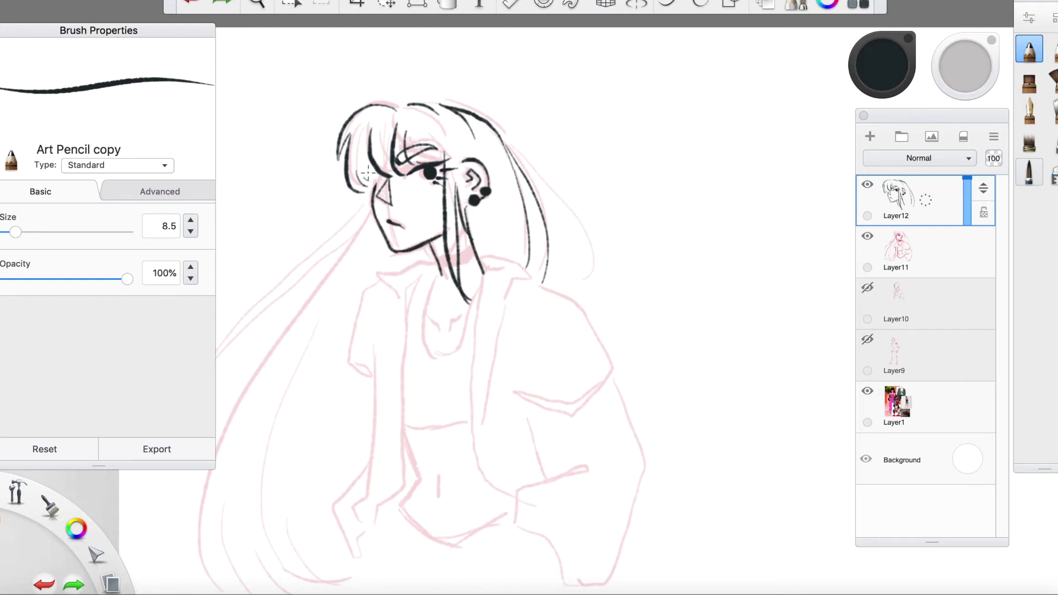
# Ink the main long strand sweeping from the cheek down to hip level in front of the figure.
pyautogui.press('space')
pyautogui.moveTo(540, 156); pyautogui.dragTo(543, 180)
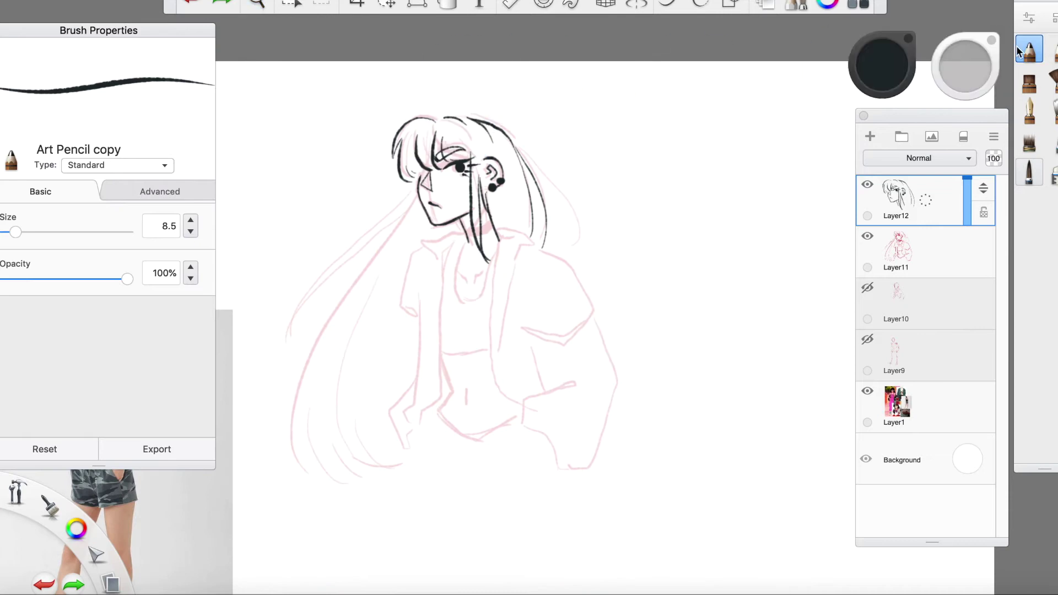
pyautogui.moveTo(416, 198); pyautogui.dragTo(259, 461)
pyautogui.press('super+z')
pyautogui.moveTo(419, 194)
pyautogui.mouseDown()
pyautogui.moveTo(294, 387)
pyautogui.moveTo(332, 292)
pyautogui.mouseUp()
pyautogui.press('super+z')
pyautogui.moveTo(305, 327); pyautogui.dragTo(286, 447)
pyautogui.press('super+z')
pyautogui.moveTo(418, 194)
pyautogui.mouseDown()
pyautogui.moveTo(308, 441)
pyautogui.moveTo(289, 448)
pyautogui.moveTo(318, 485)
pyautogui.moveTo(293, 350)
pyautogui.moveTo(276, 460)
pyautogui.moveTo(381, 248)
pyautogui.moveTo(302, 456)
pyautogui.moveTo(350, 481)
pyautogui.mouseUp()
pyautogui.press('super+z')
pyautogui.press('super+z')
pyautogui.press('super+z')
pyautogui.press('super+z')
pyautogui.press('super+z')
# Try to ink the curved tips at the lower end of the long hair.
pyautogui.moveTo(309, 400)
pyautogui.mouseDown()
pyautogui.moveTo(335, 482)
pyautogui.moveTo(350, 487)
pyautogui.mouseUp()
pyautogui.moveTo(332, 459); pyautogui.dragTo(348, 473)
pyautogui.moveTo(345, 466); pyautogui.dragTo(388, 457)
pyautogui.moveTo(388, 454); pyautogui.dragTo(409, 433)
pyautogui.press('super+z')
pyautogui.press('super+z')
pyautogui.press('super+z')
pyautogui.press('super+z')
pyautogui.press('super+z')
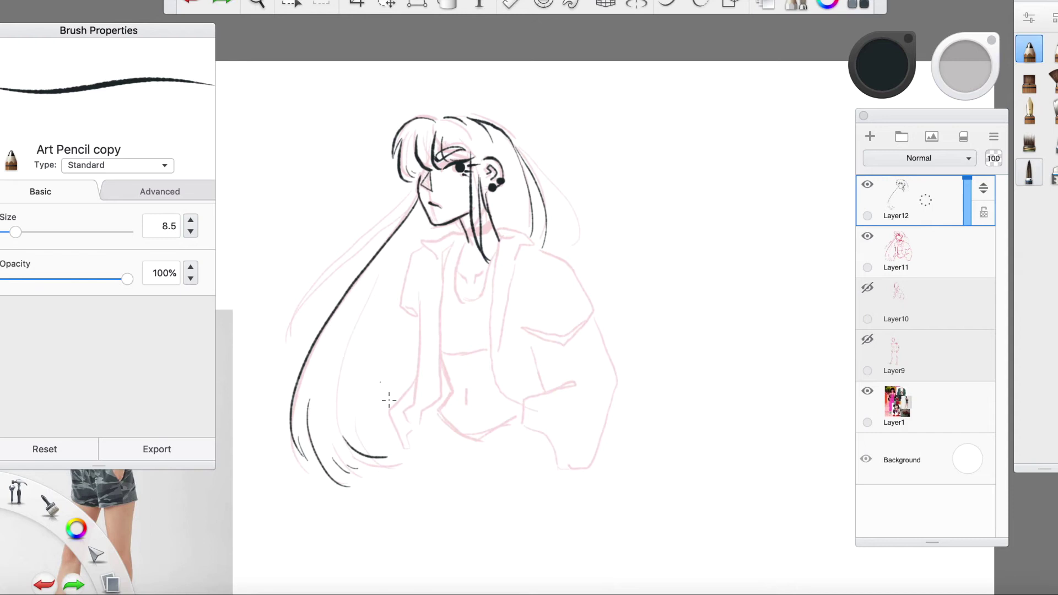
pyautogui.moveTo(297, 418)
pyautogui.mouseDown()
pyautogui.moveTo(306, 459)
pyautogui.moveTo(346, 478)
pyautogui.moveTo(339, 483)
pyautogui.moveTo(344, 467)
pyautogui.mouseUp()
pyautogui.press('super+z')
pyautogui.press('super+z')
pyautogui.press('super+z')
# Ink the curved tips at the lower end of the long hair and the inner strand rising from them.
pyautogui.moveTo(297, 425); pyautogui.dragTo(346, 472)
pyautogui.moveTo(338, 460); pyautogui.dragTo(350, 465)
pyautogui.moveTo(377, 287)
pyautogui.mouseDown()
pyautogui.moveTo(342, 382)
pyautogui.moveTo(387, 453)
pyautogui.mouseUp()
pyautogui.moveTo(387, 450); pyautogui.dragTo(397, 451)
# Ink a first outer strand flowing from the cheek and a loose curved strand behind the head to the shoulder.
pyautogui.moveTo(417, 196); pyautogui.dragTo(276, 339)
pyautogui.moveTo(519, 153); pyautogui.dragTo(569, 253)
pyautogui.press('super+z')
pyautogui.press('super+z')
pyautogui.moveTo(517, 149); pyautogui.dragTo(549, 260)
pyautogui.press('super+z')
pyautogui.moveTo(512, 142); pyautogui.dragTo(556, 253)
# Redraw the thin outer strands sweeping from the cheek, outside the main long strand, as smooth curves.
pyautogui.moveTo(414, 188); pyautogui.dragTo(272, 324)
pyautogui.hotkey('ctrl', 'z')
pyautogui.moveTo(411, 190); pyautogui.dragTo(274, 351)
pyautogui.hotkey('ctrl', 'z')
pyautogui.moveTo(419, 184)
pyautogui.mouseDown()
pyautogui.moveTo(283, 348)
pyautogui.moveTo(286, 321)
pyautogui.moveTo(270, 365)
pyautogui.moveTo(295, 294)
pyautogui.moveTo(340, 246)
pyautogui.moveTo(278, 344)
pyautogui.moveTo(393, 222)
pyautogui.moveTo(307, 293)
pyautogui.moveTo(268, 352)
pyautogui.mouseUp()
pyautogui.hotkey('ctrl', 'z')
pyautogui.hotkey('ctrl', 'z')
pyautogui.hotkey('ctrl', 'z')
pyautogui.hotkey('ctrl', 'z')
pyautogui.hotkey('ctrl', 'z')
pyautogui.hotkey('ctrl', 'z')
pyautogui.hotkey('ctrl', 'z')
pyautogui.hotkey('ctrl', 'z')
pyautogui.hotkey('ctrl', 'z')
pyautogui.hotkey('ctrl', 'z')
pyautogui.moveTo(412, 197); pyautogui.dragTo(286, 339)
pyautogui.hotkey('ctrl', 'z')
pyautogui.moveTo(392, 222); pyautogui.dragTo(285, 338)
pyautogui.hotkey('ctrl', 'z')
pyautogui.moveTo(401, 214); pyautogui.dragTo(295, 343)
pyautogui.hotkey('ctrl', 'z')
pyautogui.moveTo(381, 231); pyautogui.dragTo(284, 324)
pyautogui.hotkey('ctrl', 'z')
pyautogui.moveTo(363, 240); pyautogui.dragTo(276, 350)
pyautogui.hotkey('ctrl', 'z')
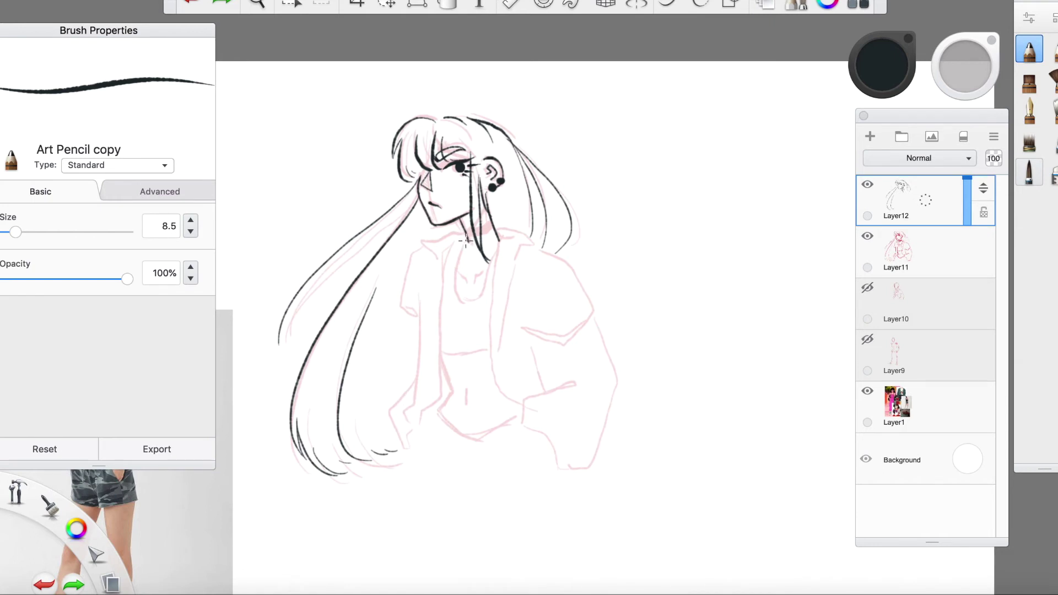
# Ink the far side of the jacket collar and the start of the top's scooped neckline.
pyautogui.moveTo(461, 244); pyautogui.dragTo(455, 300)
pyautogui.moveTo(437, 263)
pyautogui.mouseDown()
pyautogui.moveTo(423, 242)
pyautogui.moveTo(461, 226)
pyautogui.moveTo(532, 245)
pyautogui.moveTo(496, 251)
pyautogui.moveTo(486, 332)
pyautogui.mouseUp()
pyautogui.press('super+z')
pyautogui.hotkey('ctrl', 'z')
# Ink the near front opening of the jacket as two long lines running down from the collar.
pyautogui.moveTo(496, 245); pyautogui.dragTo(488, 353)
pyautogui.moveTo(531, 244)
pyautogui.mouseDown()
pyautogui.moveTo(508, 267)
pyautogui.moveTo(497, 370)
pyautogui.mouseUp()
pyautogui.hotkey('ctrl', 'z')
pyautogui.hotkey('ctrl', 'z')
pyautogui.moveTo(531, 244); pyautogui.dragTo(497, 360)
pyautogui.moveTo(440, 265); pyautogui.dragTo(430, 397)
pyautogui.hotkey('ctrl', 'z')
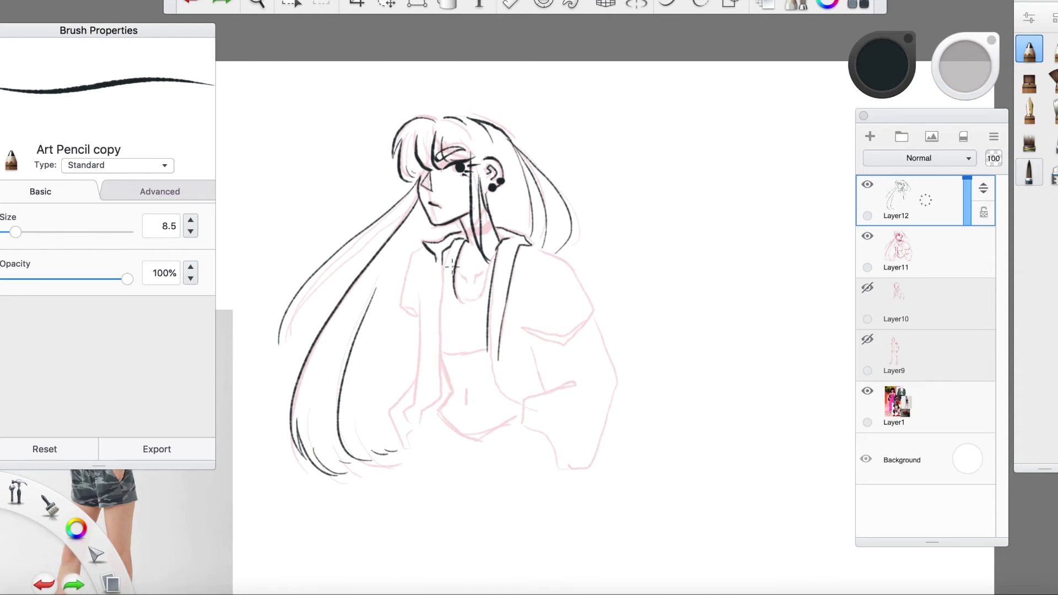
# Ink the far front edge of the jacket and its far shoulder and short sleeve.
pyautogui.moveTo(445, 282)
pyautogui.mouseDown()
pyautogui.moveTo(434, 403)
pyautogui.moveTo(439, 323)
pyautogui.mouseUp()
pyautogui.hotkey('ctrl', 'z')
pyautogui.hotkey('ctrl', 'z')
pyautogui.moveTo(443, 261)
pyautogui.mouseDown()
pyautogui.moveTo(438, 408)
pyautogui.moveTo(416, 430)
pyautogui.moveTo(420, 288)
pyautogui.mouseUp()
pyautogui.moveTo(423, 247); pyautogui.dragTo(413, 314)
pyautogui.press('super+z')
# Ink the near shoulder, the folded sleeve edge, the outer arm contour and the jacket's angular lower edges.
pyautogui.moveTo(534, 246)
pyautogui.mouseDown()
pyautogui.moveTo(578, 271)
pyautogui.moveTo(595, 315)
pyautogui.mouseUp()
pyautogui.moveTo(595, 315)
pyautogui.mouseDown()
pyautogui.moveTo(555, 345)
pyautogui.moveTo(531, 329)
pyautogui.mouseUp()
pyautogui.moveTo(531, 329)
pyautogui.mouseDown()
pyautogui.moveTo(590, 322)
pyautogui.moveTo(545, 389)
pyautogui.moveTo(568, 385)
pyautogui.mouseUp()
pyautogui.moveTo(594, 318)
pyautogui.mouseDown()
pyautogui.moveTo(616, 386)
pyautogui.moveTo(585, 466)
pyautogui.moveTo(564, 468)
pyautogui.mouseUp()
pyautogui.moveTo(528, 420); pyautogui.dragTo(562, 467)
pyautogui.moveTo(401, 398); pyautogui.dragTo(410, 432)
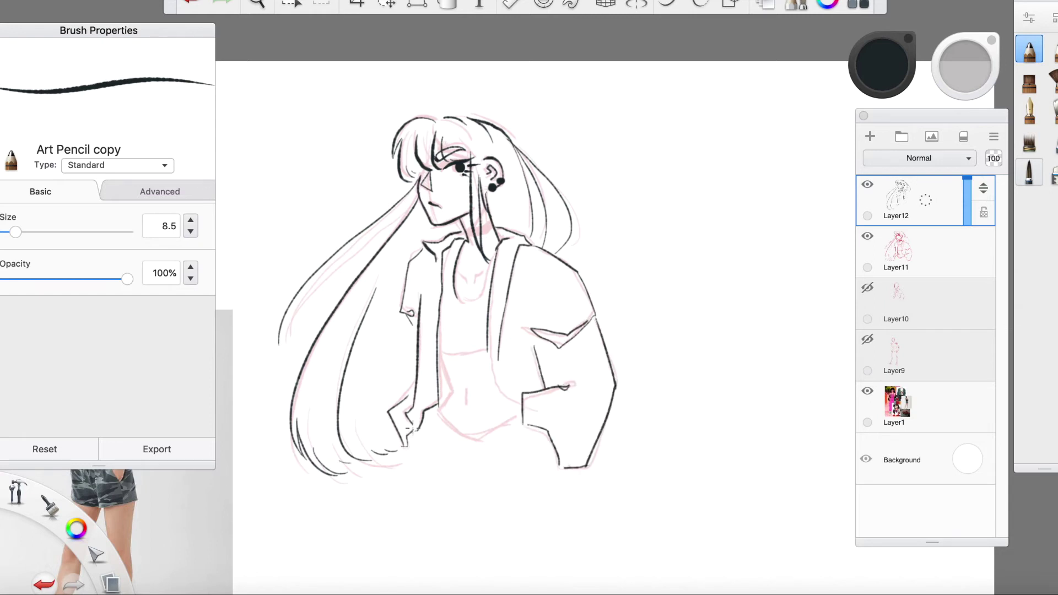
# Ink the cropped top's hem and both sides of the bare waist between the jacket fronts.
pyautogui.moveTo(440, 348); pyautogui.dragTo(448, 401)
pyautogui.press('super+z')
pyautogui.moveTo(459, 356)
pyautogui.mouseDown()
pyautogui.moveTo(447, 355)
pyautogui.moveTo(483, 349)
pyautogui.moveTo(524, 409)
pyautogui.mouseUp()
pyautogui.press('super+z')
pyautogui.press('super+z')
pyautogui.press('super+z')
pyautogui.press('super+z')
pyautogui.hotkey('ctrl', 'z')
# Ink the curved waistline across the hips and the small navel above it.
pyautogui.moveTo(444, 414)
pyautogui.mouseDown()
pyautogui.moveTo(467, 440)
pyautogui.moveTo(462, 432)
pyautogui.mouseUp()
pyautogui.press('super+z')
pyautogui.press('super+z')
pyautogui.moveTo(522, 409); pyautogui.dragTo(462, 428)
pyautogui.press('super+z')
pyautogui.press('super+z')
pyautogui.moveTo(465, 386); pyautogui.dragTo(465, 405)
pyautogui.press('super+z')
pyautogui.press('super+z')
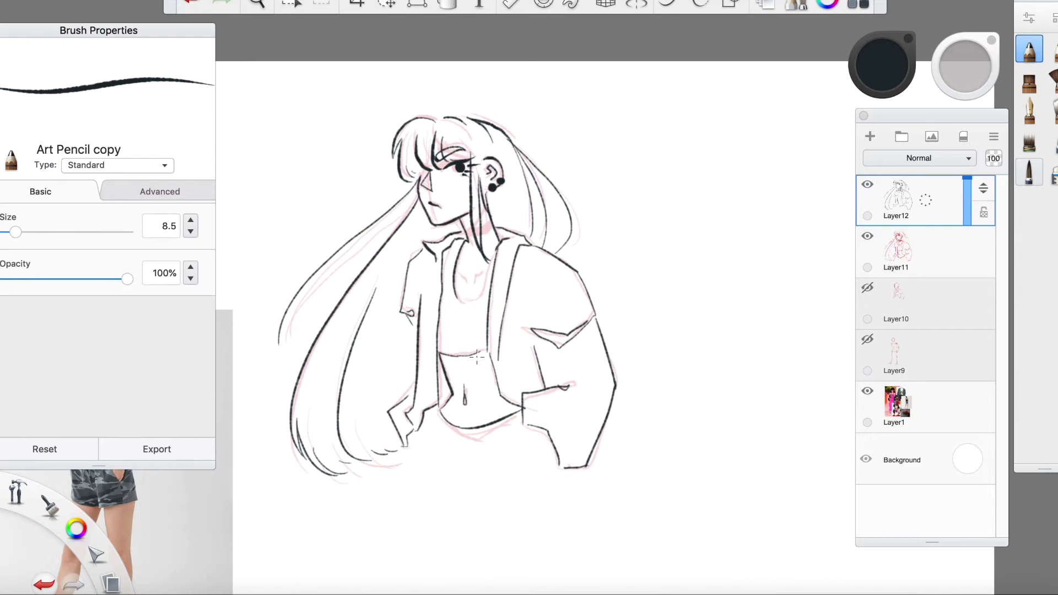
# Ink two drawstring eyelet dots below the waistline and the two hanging drawstrings.
pyautogui.click(451, 436)
pyautogui.click(468, 438)
pyautogui.moveTo(451, 439); pyautogui.dragTo(462, 499)
pyautogui.moveTo(469, 441); pyautogui.dragTo(512, 489)
# Ink the collarbone lines above the top's neckline and retouch the line at the neck.
pyautogui.moveTo(495, 260)
pyautogui.mouseDown()
pyautogui.moveTo(463, 299)
pyautogui.moveTo(475, 306)
pyautogui.moveTo(492, 263)
pyautogui.moveTo(467, 283)
pyautogui.mouseUp()
pyautogui.hotkey('ctrl', 'z')
pyautogui.hotkey('ctrl', 'z')
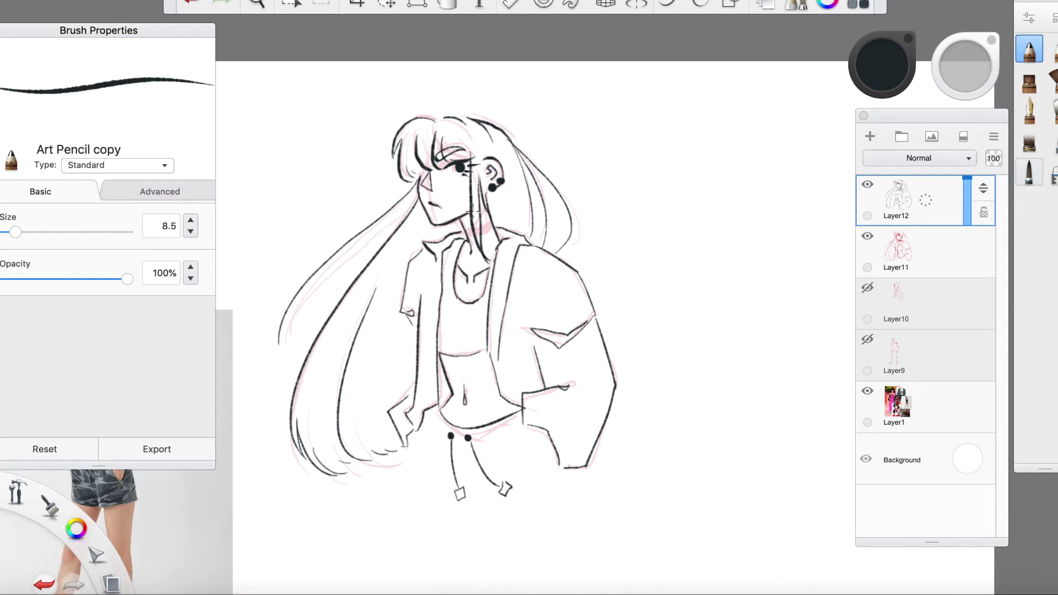
pyautogui.moveTo(477, 227); pyautogui.dragTo(497, 220)
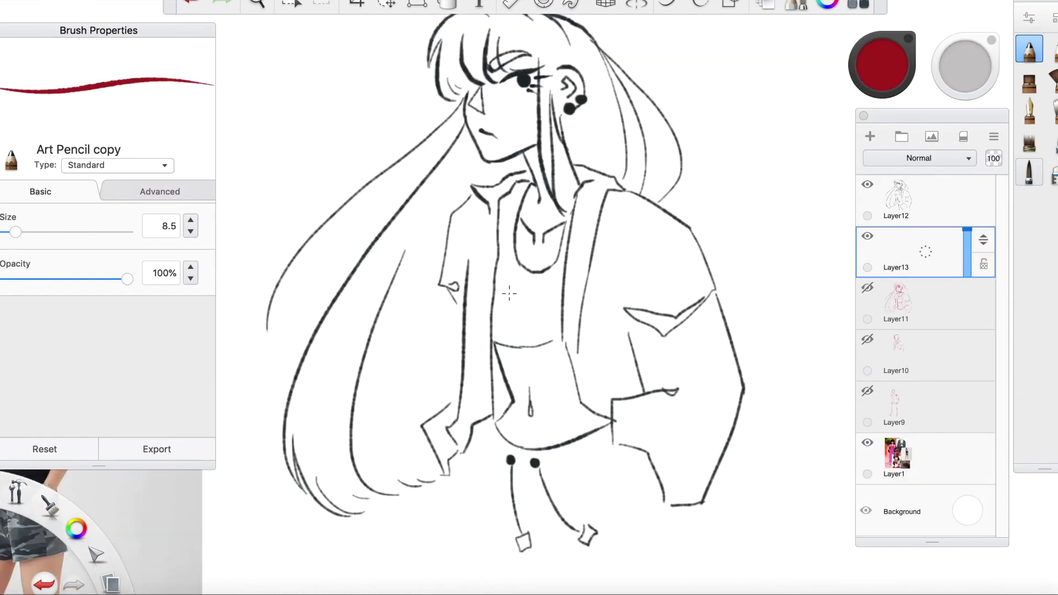
# Fill the cropped top with flat dark red on a separate layer beneath the line art.
pyautogui.moveTo(504, 295)
pyautogui.mouseDown()
pyautogui.moveTo(499, 342)
pyautogui.moveTo(511, 317)
pyautogui.moveTo(531, 330)
pyautogui.moveTo(554, 325)
pyautogui.moveTo(583, 199)
pyautogui.mouseUp()
pyautogui.moveTo(523, 179)
pyautogui.mouseDown()
pyautogui.moveTo(508, 204)
pyautogui.moveTo(496, 317)
pyautogui.moveTo(527, 282)
pyautogui.mouseUp()
pyautogui.hotkey('ctrl', 'z')
pyautogui.hotkey('ctrl', 'z')
pyautogui.hotkey('ctrl', 'z')
pyautogui.hotkey('ctrl', 'z')
pyautogui.moveTo(492, 332)
pyautogui.mouseDown()
pyautogui.moveTo(552, 337)
pyautogui.moveTo(495, 325)
pyautogui.moveTo(512, 301)
pyautogui.moveTo(534, 337)
pyautogui.moveTo(546, 334)
pyautogui.moveTo(496, 289)
pyautogui.moveTo(509, 254)
pyautogui.moveTo(506, 195)
pyautogui.moveTo(497, 242)
pyautogui.moveTo(510, 238)
pyautogui.mouseUp()
pyautogui.moveTo(518, 202)
pyautogui.mouseDown()
pyautogui.moveTo(505, 206)
pyautogui.moveTo(522, 190)
pyautogui.mouseUp()
pyautogui.moveTo(507, 278)
pyautogui.mouseDown()
pyautogui.moveTo(517, 313)
pyautogui.moveTo(508, 265)
pyautogui.moveTo(533, 275)
pyautogui.mouseUp()
pyautogui.moveTo(571, 215)
pyautogui.mouseDown()
pyautogui.moveTo(562, 270)
pyautogui.moveTo(528, 276)
pyautogui.moveTo(558, 264)
pyautogui.moveTo(543, 285)
pyautogui.moveTo(553, 329)
pyautogui.moveTo(540, 339)
pyautogui.moveTo(557, 337)
pyautogui.moveTo(556, 279)
pyautogui.mouseUp()
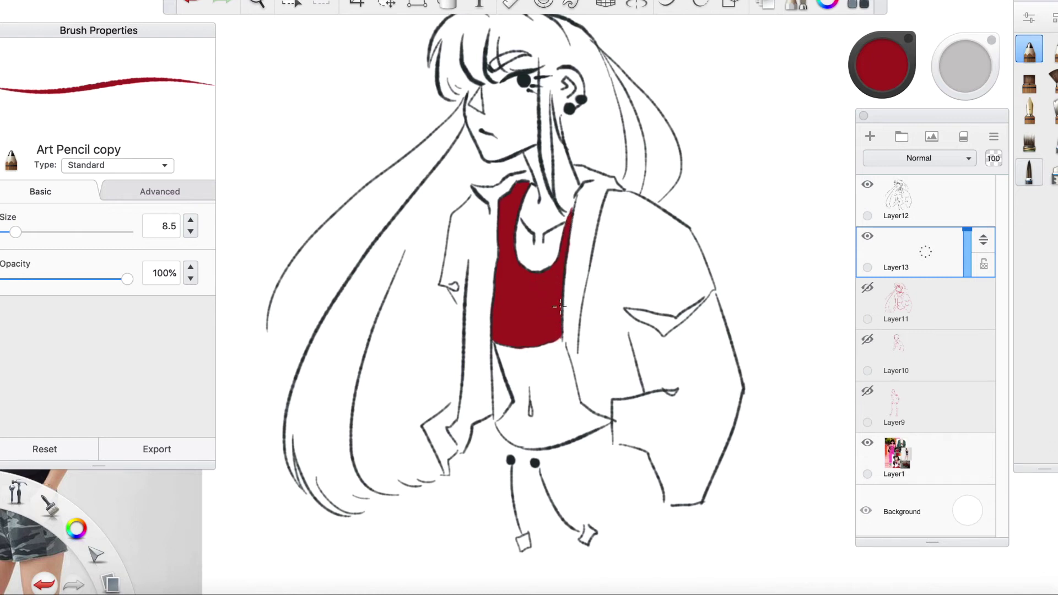
# Add a layer for the skin and fill the ear and face with pale pink.
pyautogui.click(870, 135)
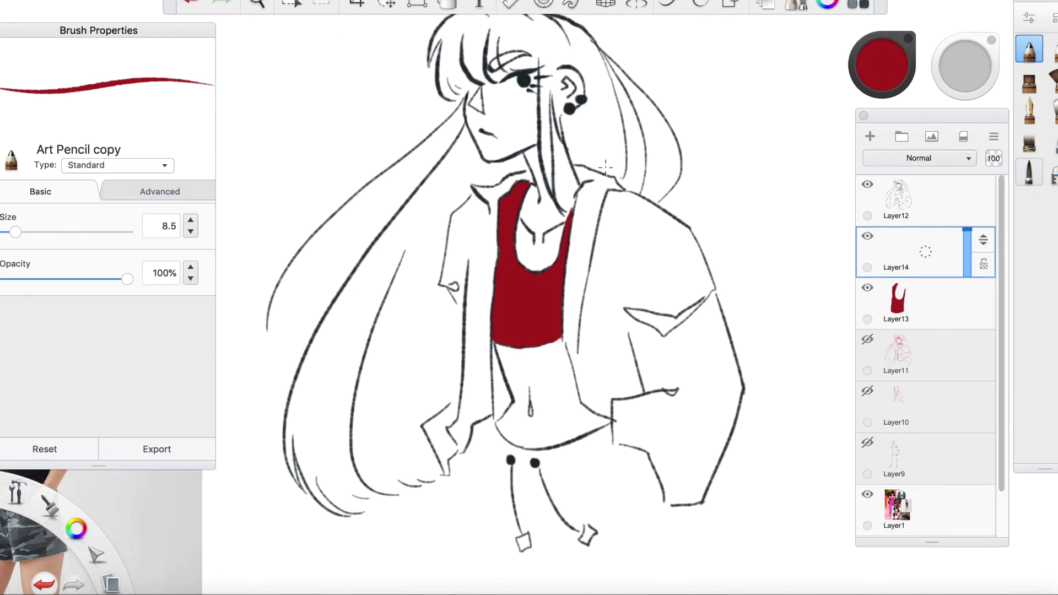
pyautogui.click(257, 4)
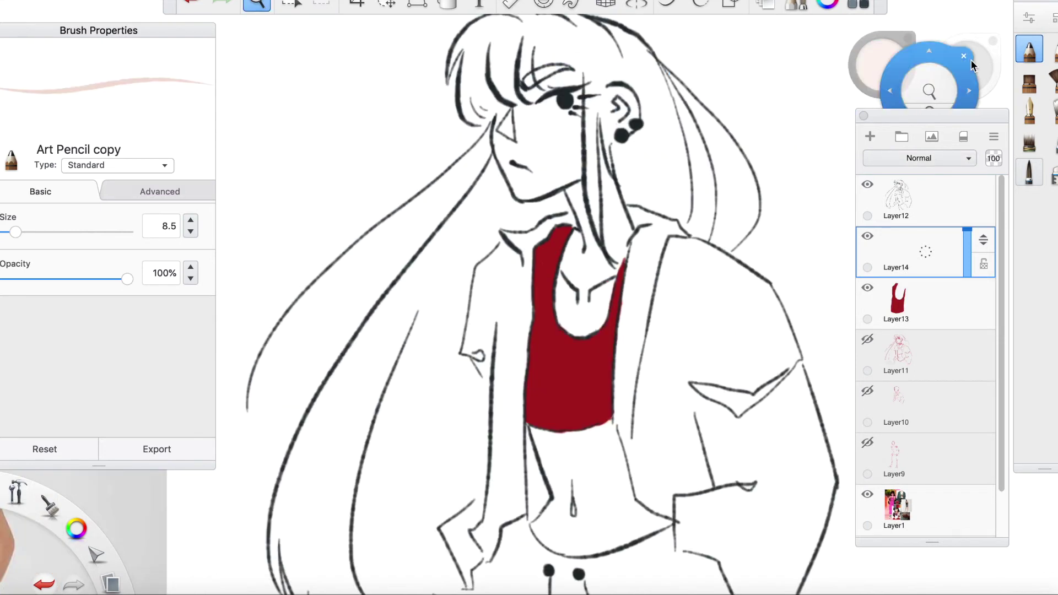
pyautogui.click(975, 58)
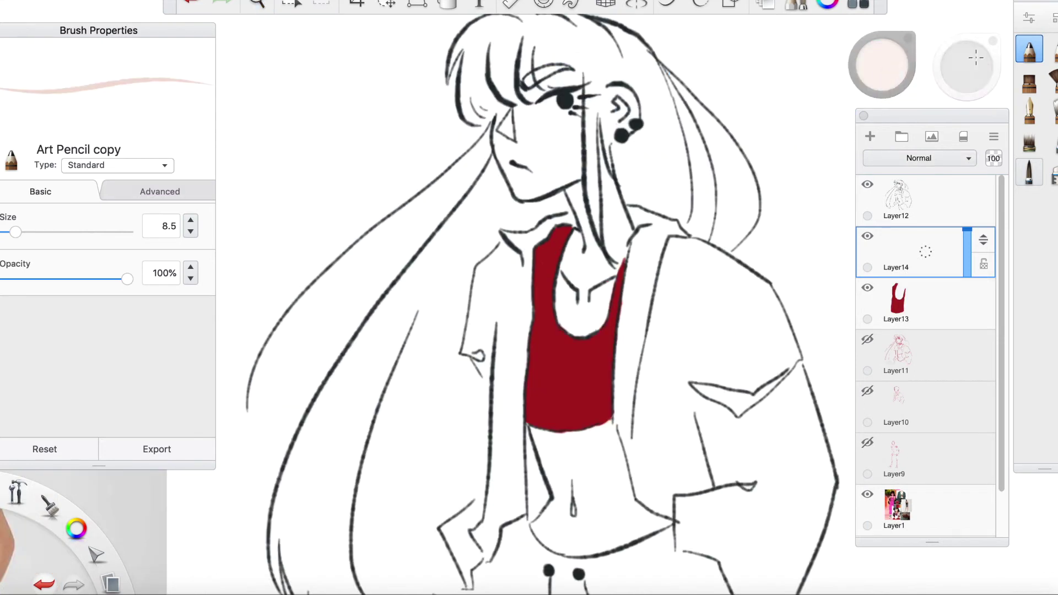
pyautogui.moveTo(612, 138)
pyautogui.mouseDown()
pyautogui.moveTo(623, 133)
pyautogui.moveTo(619, 98)
pyautogui.moveTo(612, 116)
pyautogui.mouseUp()
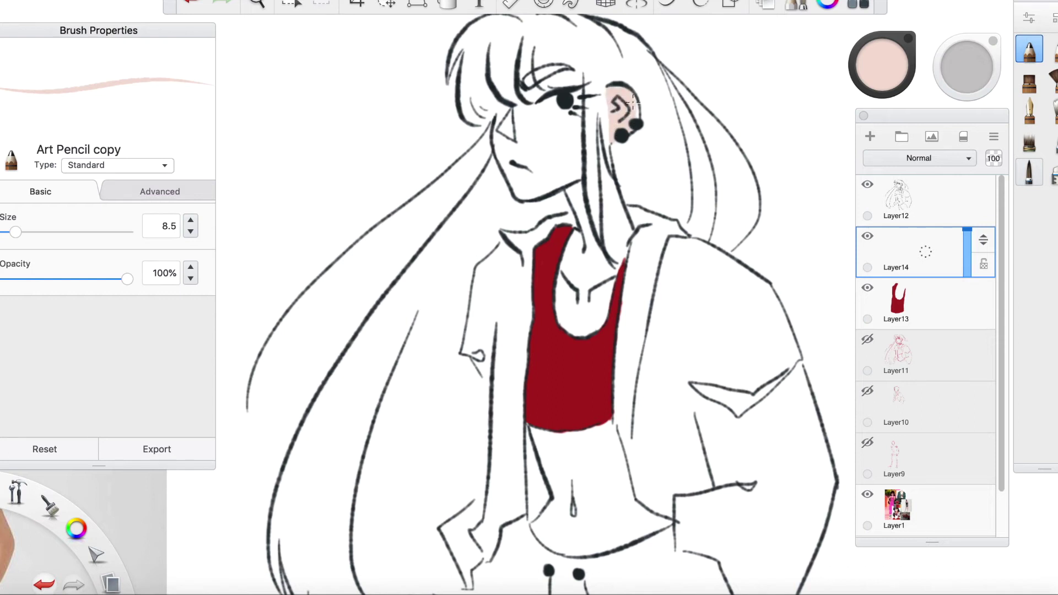
pyautogui.moveTo(514, 147)
pyautogui.mouseDown()
pyautogui.moveTo(503, 168)
pyautogui.moveTo(499, 126)
pyautogui.moveTo(521, 138)
pyautogui.moveTo(537, 113)
pyautogui.moveTo(527, 106)
pyautogui.moveTo(524, 117)
pyautogui.moveTo(570, 140)
pyautogui.moveTo(583, 97)
pyautogui.mouseUp()
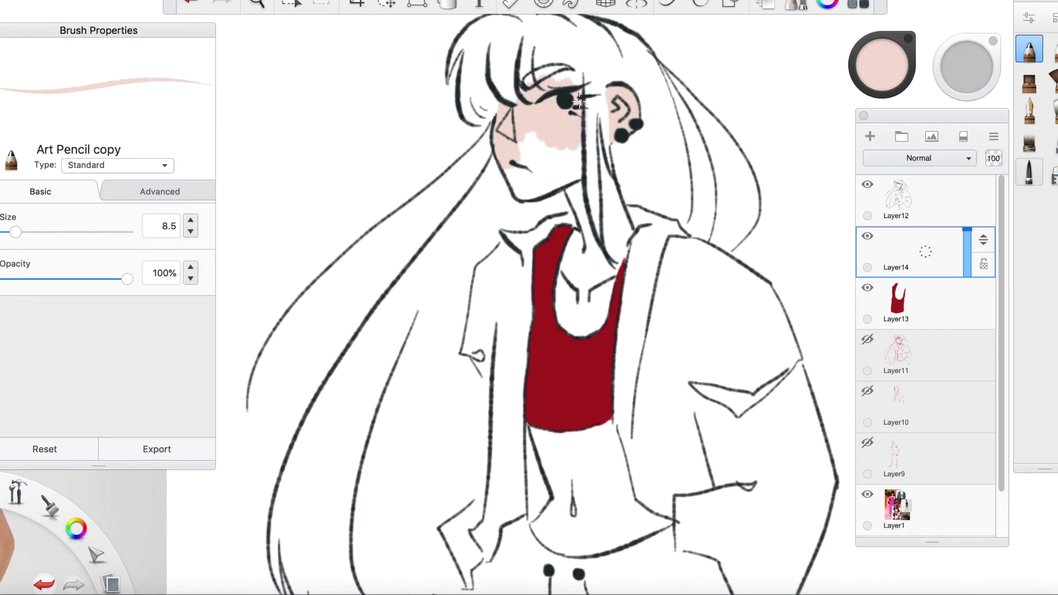
pyautogui.moveTo(515, 188)
pyautogui.mouseDown()
pyautogui.moveTo(526, 199)
pyautogui.moveTo(555, 181)
pyautogui.moveTo(545, 137)
pyautogui.moveTo(525, 128)
pyautogui.mouseUp()
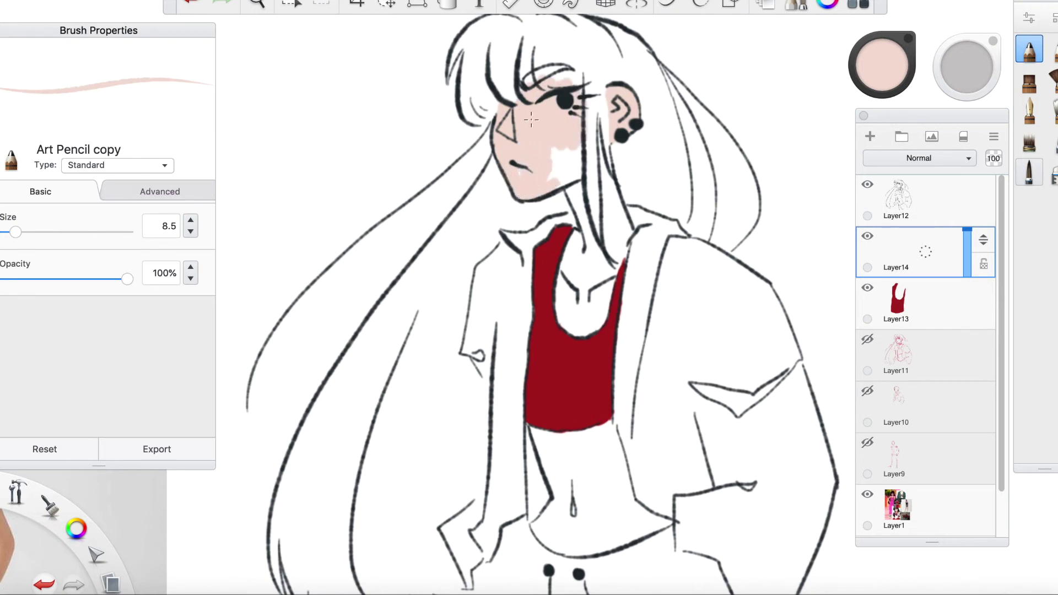
pyautogui.moveTo(542, 176)
pyautogui.mouseDown()
pyautogui.moveTo(568, 180)
pyautogui.moveTo(574, 147)
pyautogui.moveTo(568, 191)
pyautogui.moveTo(565, 181)
pyautogui.moveTo(572, 195)
pyautogui.moveTo(583, 176)
pyautogui.moveTo(610, 217)
pyautogui.moveTo(598, 128)
pyautogui.mouseUp()
# Fill the neck and the chest above the top's neckline with the pale pink skin colour.
pyautogui.moveTo(565, 293); pyautogui.dragTo(569, 305)
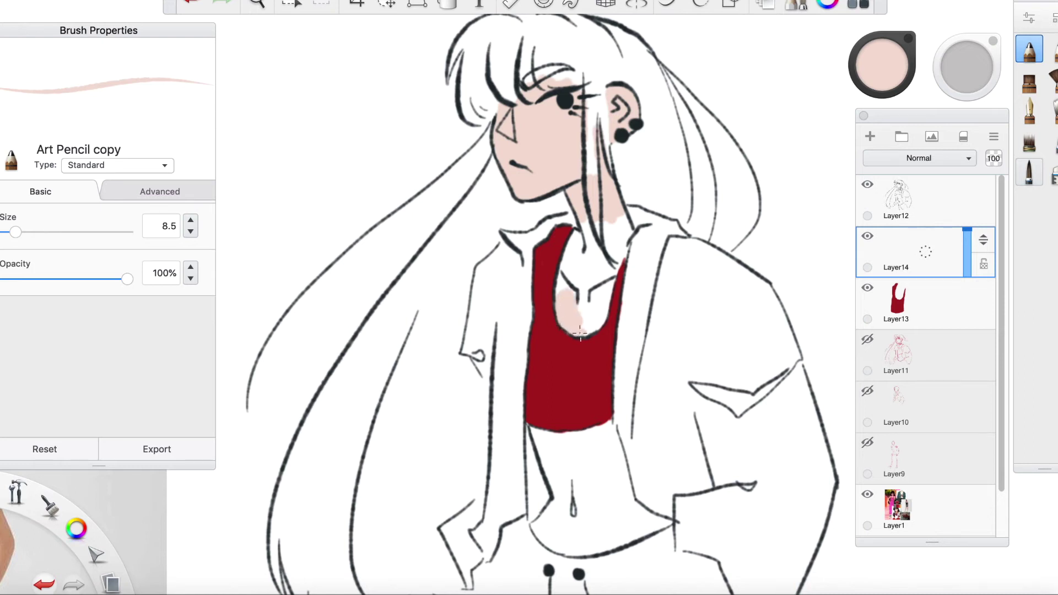
pyautogui.moveTo(598, 317)
pyautogui.mouseDown()
pyautogui.moveTo(587, 263)
pyautogui.moveTo(559, 303)
pyautogui.moveTo(575, 245)
pyautogui.moveTo(563, 271)
pyautogui.moveTo(588, 226)
pyautogui.moveTo(597, 323)
pyautogui.moveTo(615, 279)
pyautogui.moveTo(600, 248)
pyautogui.mouseUp()
pyautogui.hotkey('ctrl', 'z')
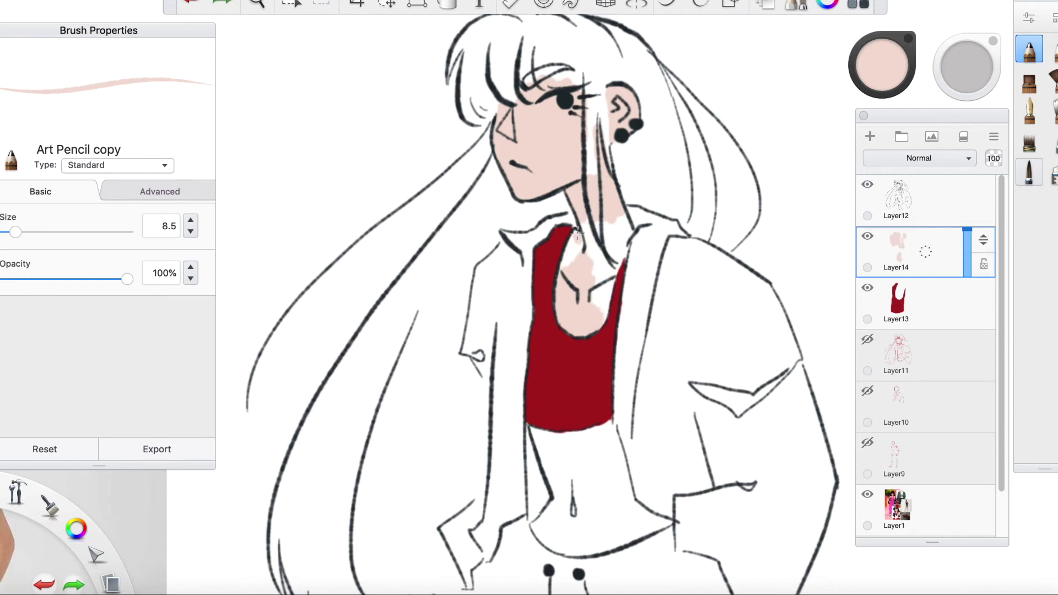
pyautogui.moveTo(581, 248)
pyautogui.mouseDown()
pyautogui.moveTo(576, 220)
pyautogui.moveTo(587, 236)
pyautogui.moveTo(587, 222)
pyautogui.mouseUp()
pyautogui.moveTo(605, 301); pyautogui.dragTo(595, 312)
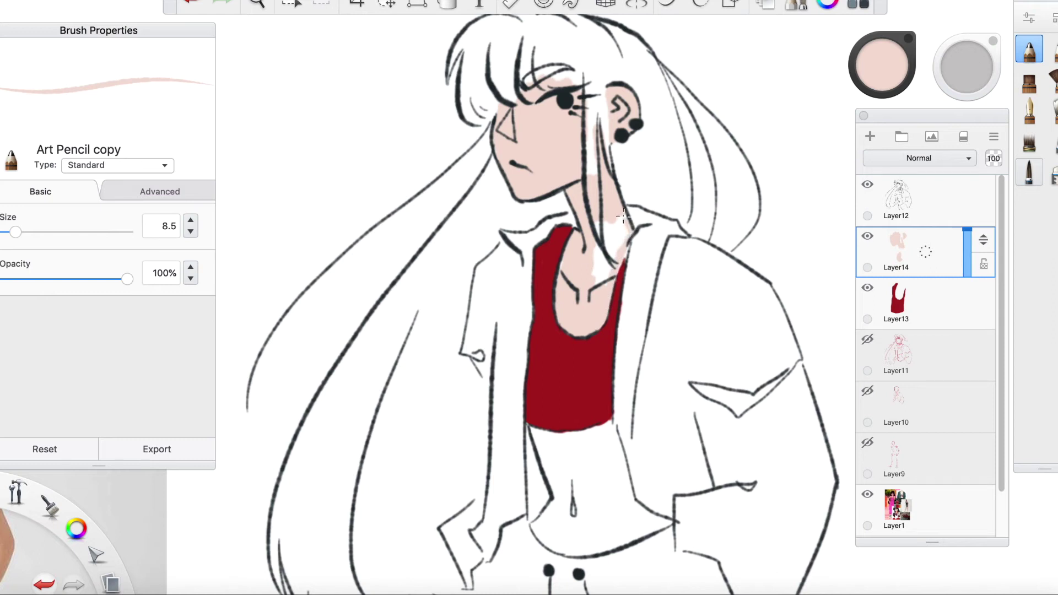
pyautogui.moveTo(595, 211)
pyautogui.mouseDown()
pyautogui.moveTo(591, 235)
pyautogui.moveTo(607, 273)
pyautogui.moveTo(605, 236)
pyautogui.mouseUp()
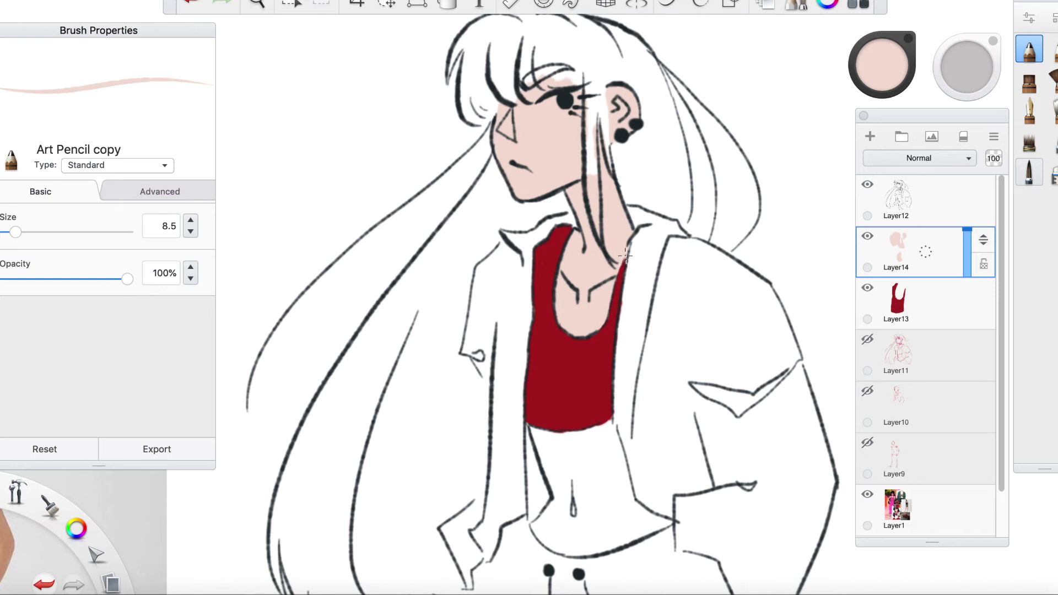
# Fill the bare waist and hips down to the curved waistline with the pale pink skin colour.
pyautogui.moveTo(553, 460)
pyautogui.mouseDown()
pyautogui.moveTo(551, 485)
pyautogui.moveTo(570, 499)
pyautogui.moveTo(590, 484)
pyautogui.moveTo(634, 490)
pyautogui.moveTo(539, 447)
pyautogui.mouseUp()
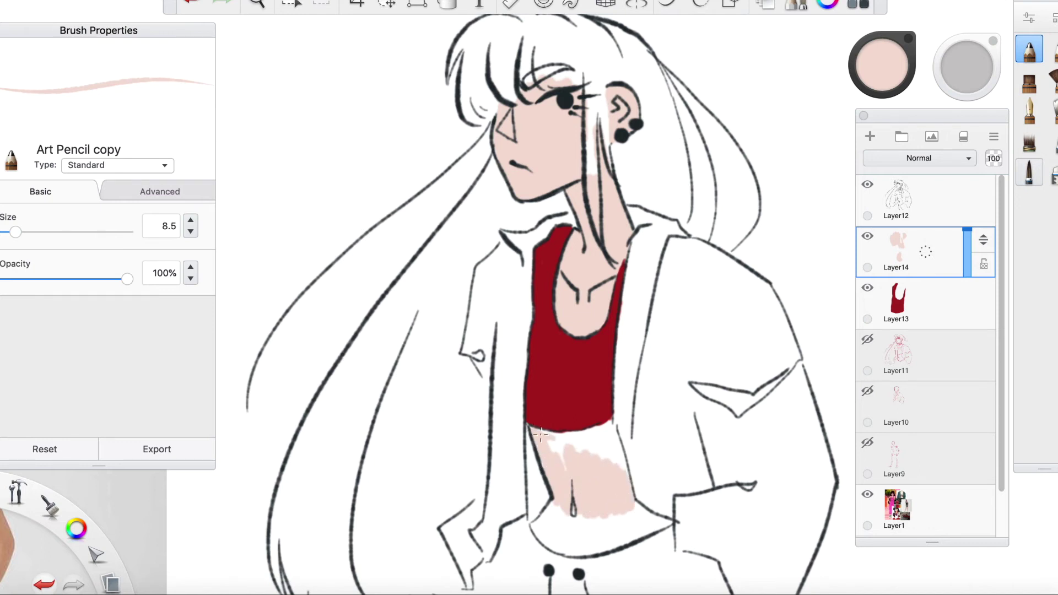
pyautogui.hotkey('ctrl', 'z')
pyautogui.moveTo(556, 439); pyautogui.dragTo(582, 439)
pyautogui.moveTo(543, 441)
pyautogui.mouseDown()
pyautogui.moveTo(548, 466)
pyautogui.moveTo(546, 440)
pyautogui.moveTo(603, 452)
pyautogui.moveTo(603, 463)
pyautogui.moveTo(612, 430)
pyautogui.moveTo(617, 451)
pyautogui.mouseUp()
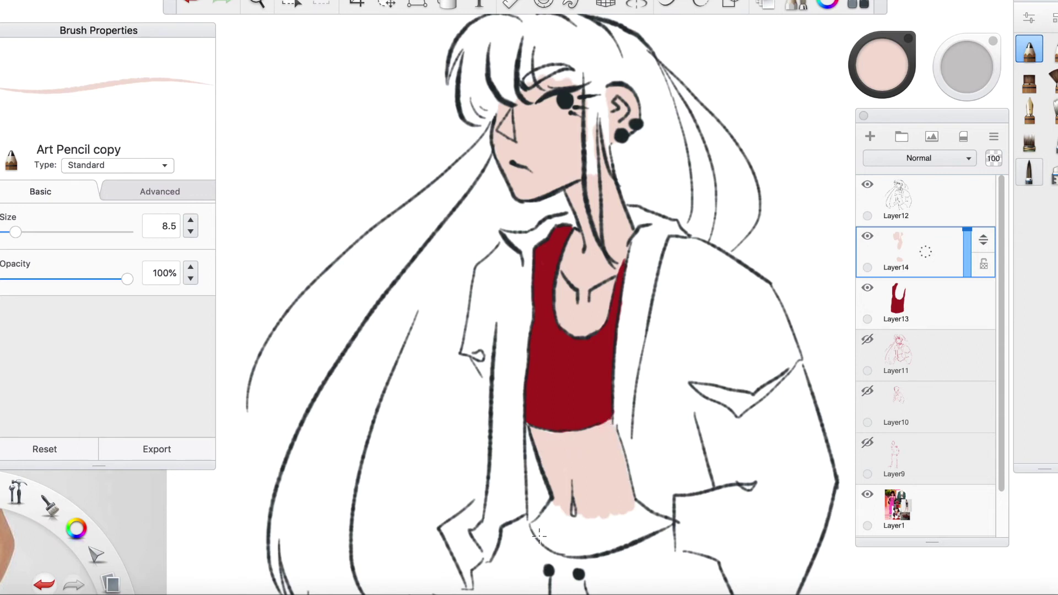
pyautogui.moveTo(538, 523)
pyautogui.mouseDown()
pyautogui.moveTo(558, 500)
pyautogui.moveTo(545, 532)
pyautogui.mouseUp()
pyautogui.moveTo(575, 552)
pyautogui.mouseDown()
pyautogui.moveTo(669, 521)
pyautogui.moveTo(632, 504)
pyautogui.mouseUp()
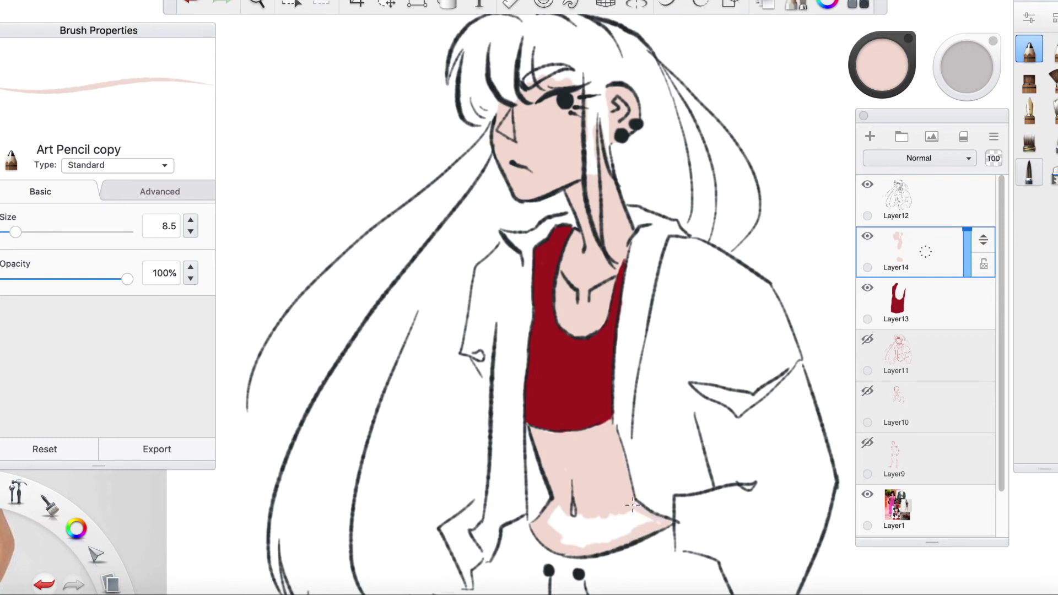
pyautogui.moveTo(549, 526)
pyautogui.mouseDown()
pyautogui.moveTo(590, 514)
pyautogui.moveTo(595, 542)
pyautogui.moveTo(609, 544)
pyautogui.moveTo(654, 520)
pyautogui.mouseUp()
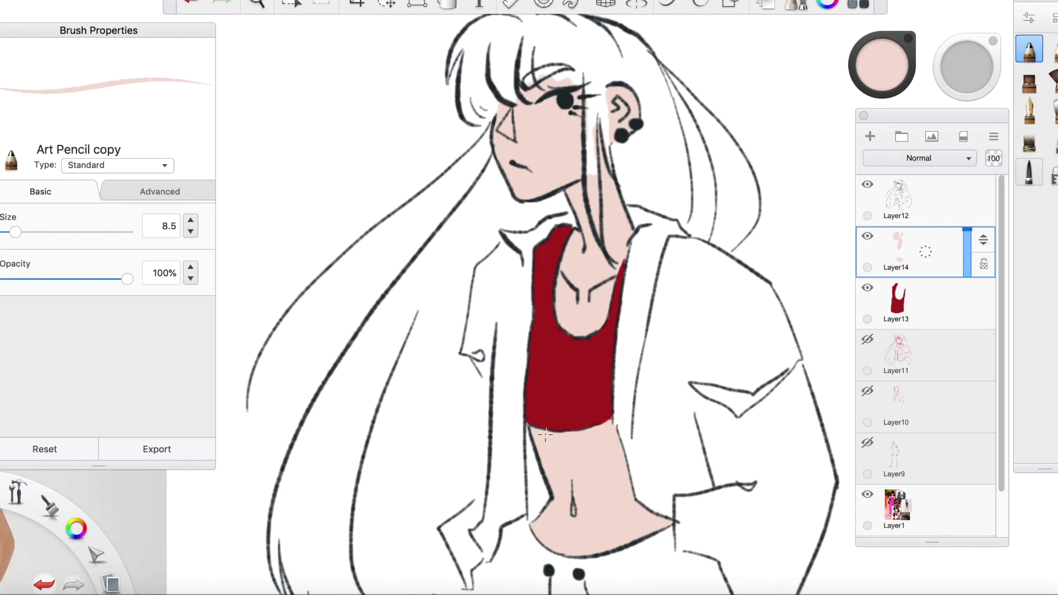
# Add a layer for the hair and fill the bangs with dark slate grey.
pyautogui.click(870, 136)
pyautogui.moveTo(882, 65); pyautogui.dragTo(874, 106)
pyautogui.moveTo(417, 83)
pyautogui.mouseDown()
pyautogui.moveTo(417, 146)
pyautogui.moveTo(432, 144)
pyautogui.moveTo(427, 127)
pyautogui.moveTo(457, 88)
pyautogui.moveTo(418, 78)
pyautogui.moveTo(441, 61)
pyautogui.moveTo(434, 99)
pyautogui.mouseUp()
pyautogui.moveTo(440, 144); pyautogui.dragTo(418, 186)
pyautogui.moveTo(472, 81)
pyautogui.mouseDown()
pyautogui.moveTo(490, 118)
pyautogui.moveTo(504, 118)
pyautogui.mouseUp()
pyautogui.press('super+z')
pyautogui.moveTo(472, 69); pyautogui.dragTo(543, 117)
# Fill the crown, the side locks in front of the ear and the hair around the ear with dark slate.
pyautogui.press('e')
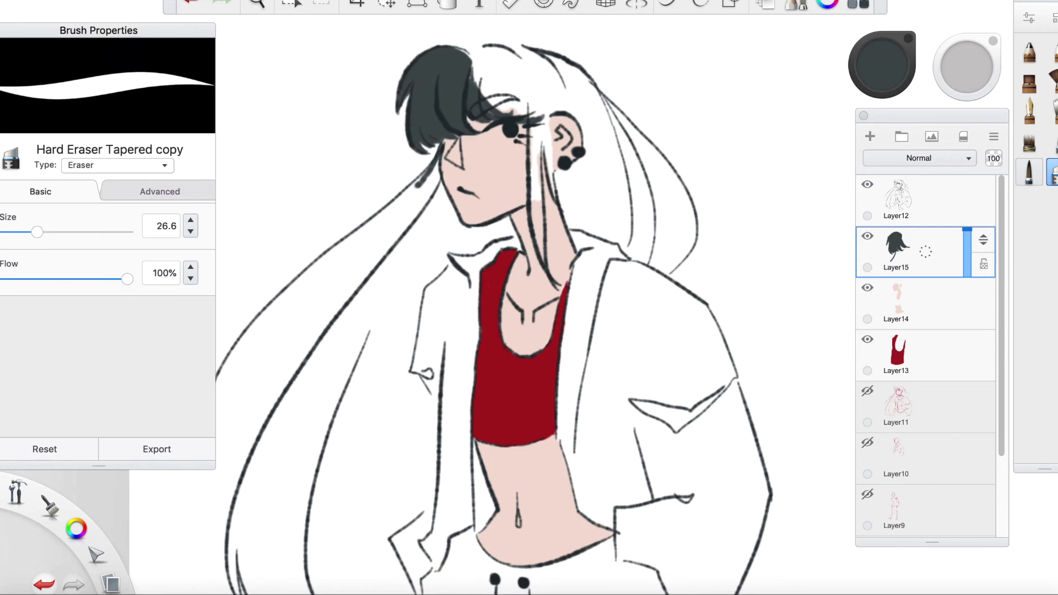
pyautogui.press('e')
pyautogui.moveTo(478, 97)
pyautogui.mouseDown()
pyautogui.moveTo(507, 113)
pyautogui.moveTo(545, 259)
pyautogui.mouseUp()
pyautogui.moveTo(532, 99); pyautogui.dragTo(537, 248)
pyautogui.moveTo(540, 110); pyautogui.dragTo(567, 215)
pyautogui.moveTo(573, 176)
pyautogui.mouseDown()
pyautogui.moveTo(561, 171)
pyautogui.moveTo(589, 154)
pyautogui.mouseUp()
pyautogui.moveTo(543, 100); pyautogui.dragTo(549, 130)
pyautogui.moveTo(547, 123)
pyautogui.mouseDown()
pyautogui.moveTo(556, 103)
pyautogui.moveTo(588, 166)
pyautogui.mouseUp()
pyautogui.moveTo(484, 80); pyautogui.dragTo(556, 98)
pyautogui.press('super+z')
pyautogui.moveTo(525, 148); pyautogui.dragTo(525, 208)
pyautogui.moveTo(472, 74)
pyautogui.mouseDown()
pyautogui.moveTo(490, 51)
pyautogui.moveTo(554, 58)
pyautogui.moveTo(550, 101)
pyautogui.mouseUp()
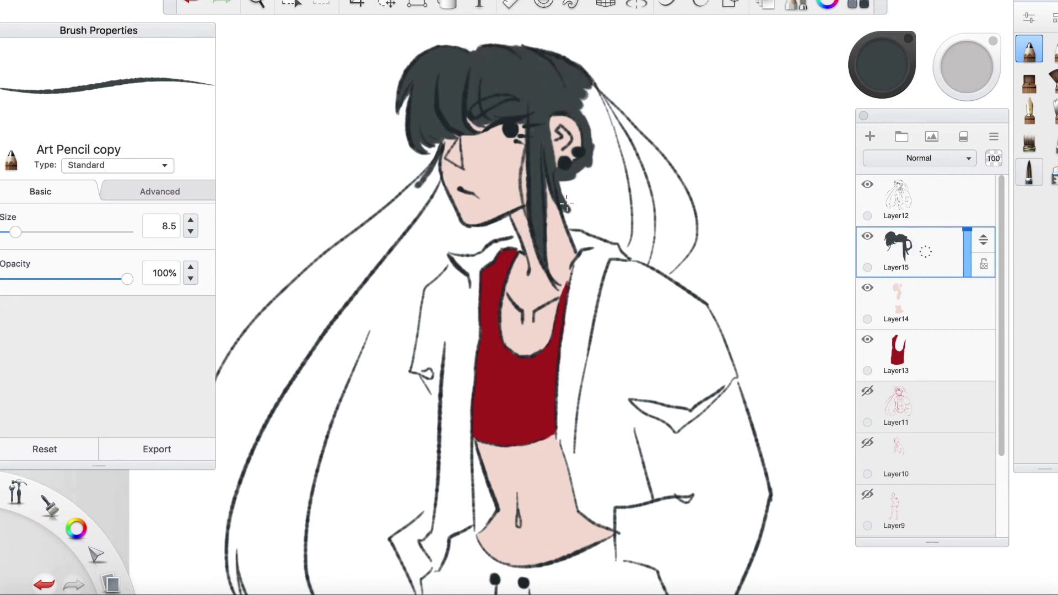
# Fill the hair behind the neck and the separate back strand above the near shoulder with dark slate.
pyautogui.moveTo(566, 204); pyautogui.dragTo(612, 243)
pyautogui.moveTo(567, 182); pyautogui.dragTo(633, 237)
pyautogui.moveTo(584, 83)
pyautogui.mouseDown()
pyautogui.moveTo(623, 243)
pyautogui.moveTo(648, 263)
pyautogui.moveTo(621, 246)
pyautogui.moveTo(646, 259)
pyautogui.moveTo(620, 243)
pyautogui.moveTo(633, 201)
pyautogui.moveTo(655, 248)
pyautogui.mouseUp()
pyautogui.press('super+z')
pyautogui.press('super+z')
pyautogui.moveTo(605, 99)
pyautogui.mouseDown()
pyautogui.moveTo(664, 270)
pyautogui.moveTo(668, 171)
pyautogui.moveTo(673, 272)
pyautogui.mouseUp()
pyautogui.press('super+z')
pyautogui.press('super+z')
pyautogui.moveTo(692, 190)
pyautogui.mouseDown()
pyautogui.moveTo(698, 251)
pyautogui.moveTo(670, 275)
pyautogui.mouseUp()
pyautogui.press('e')
pyautogui.press('e')
# Fill the upper and middle part of the long hair hanging behind the jacket with dark slate.
pyautogui.moveTo(347, 358)
pyautogui.mouseDown()
pyautogui.moveTo(300, 441)
pyautogui.moveTo(389, 273)
pyautogui.moveTo(436, 220)
pyautogui.moveTo(429, 208)
pyautogui.moveTo(468, 238)
pyautogui.moveTo(504, 223)
pyautogui.moveTo(423, 280)
pyautogui.moveTo(403, 380)
pyautogui.moveTo(415, 325)
pyautogui.mouseUp()
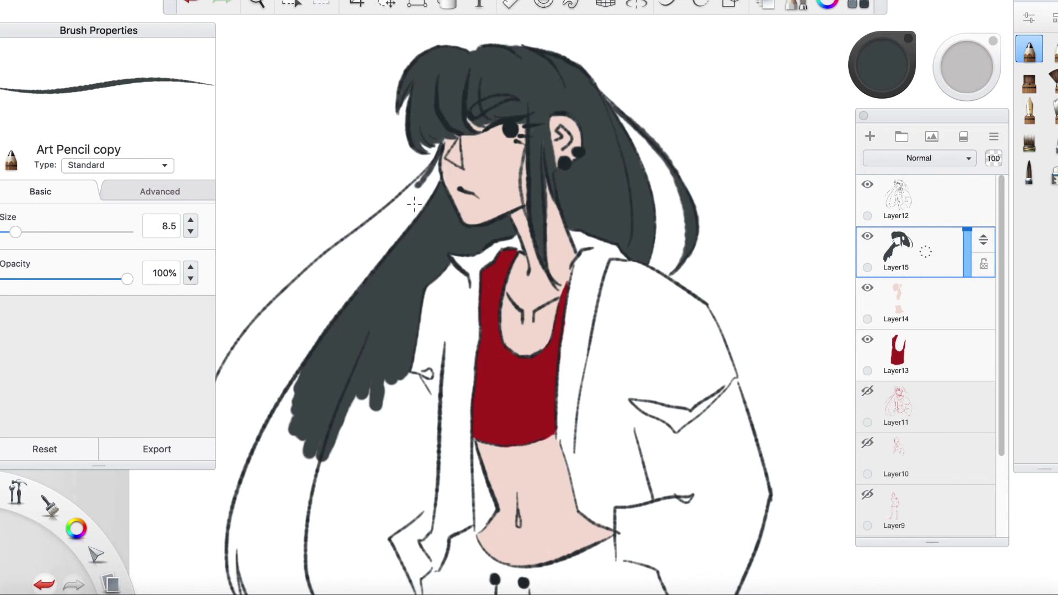
pyautogui.moveTo(259, 465)
pyautogui.mouseDown()
pyautogui.moveTo(254, 543)
pyautogui.moveTo(303, 562)
pyautogui.moveTo(275, 385)
pyautogui.moveTo(425, 380)
pyautogui.moveTo(432, 442)
pyautogui.moveTo(428, 393)
pyautogui.mouseUp()
pyautogui.press('space')
pyautogui.moveTo(460, 494)
pyautogui.mouseDown()
pyautogui.moveTo(531, 340)
pyautogui.moveTo(573, 380)
pyautogui.mouseUp()
pyautogui.moveTo(304, 245); pyautogui.dragTo(298, 347)
pyautogui.moveTo(306, 292); pyautogui.dragTo(380, 407)
pyautogui.moveTo(310, 320); pyautogui.dragTo(368, 407)
pyautogui.moveTo(315, 297)
pyautogui.mouseDown()
pyautogui.moveTo(354, 370)
pyautogui.moveTo(390, 394)
pyautogui.moveTo(469, 364)
pyautogui.moveTo(499, 330)
pyautogui.moveTo(334, 324)
pyautogui.moveTo(378, 267)
pyautogui.moveTo(475, 309)
pyautogui.mouseUp()
pyautogui.press('super+z')
# Fill the lower end of the long hair up to the jacket's edge with dark slate.
pyautogui.click(370, 364)
pyautogui.moveTo(342, 334)
pyautogui.mouseDown()
pyautogui.moveTo(392, 371)
pyautogui.moveTo(371, 371)
pyautogui.moveTo(316, 298)
pyautogui.mouseUp()
pyautogui.press('super+z')
pyautogui.press('super+z')
pyautogui.press('super+z')
pyautogui.moveTo(427, 380); pyautogui.dragTo(467, 371)
pyautogui.moveTo(387, 390); pyautogui.dragTo(437, 385)
pyautogui.press('super+z')
pyautogui.moveTo(349, 384); pyautogui.dragTo(398, 396)
pyautogui.moveTo(458, 368); pyautogui.dragTo(481, 369)
# Fill the thin windblown strand that sweeps from beside the face away from the long hair.
pyautogui.moveTo(350, 72); pyautogui.dragTo(347, 236)
pyautogui.moveTo(321, 307); pyautogui.dragTo(513, 85)
pyautogui.moveTo(501, 109); pyautogui.dragTo(449, 150)
pyautogui.press('super+z')
pyautogui.moveTo(321, 297)
pyautogui.mouseDown()
pyautogui.moveTo(432, 156)
pyautogui.moveTo(502, 109)
pyautogui.moveTo(417, 175)
pyautogui.moveTo(514, 88)
pyautogui.moveTo(316, 307)
pyautogui.mouseUp()
pyautogui.press('super+z')
pyautogui.press('super+z')
pyautogui.moveTo(422, 173)
pyautogui.mouseDown()
pyautogui.moveTo(319, 305)
pyautogui.moveTo(429, 178)
pyautogui.moveTo(326, 264)
pyautogui.mouseUp()
pyautogui.press('e')
pyautogui.press('b')
pyautogui.press('super+z')
pyautogui.press('super+z')
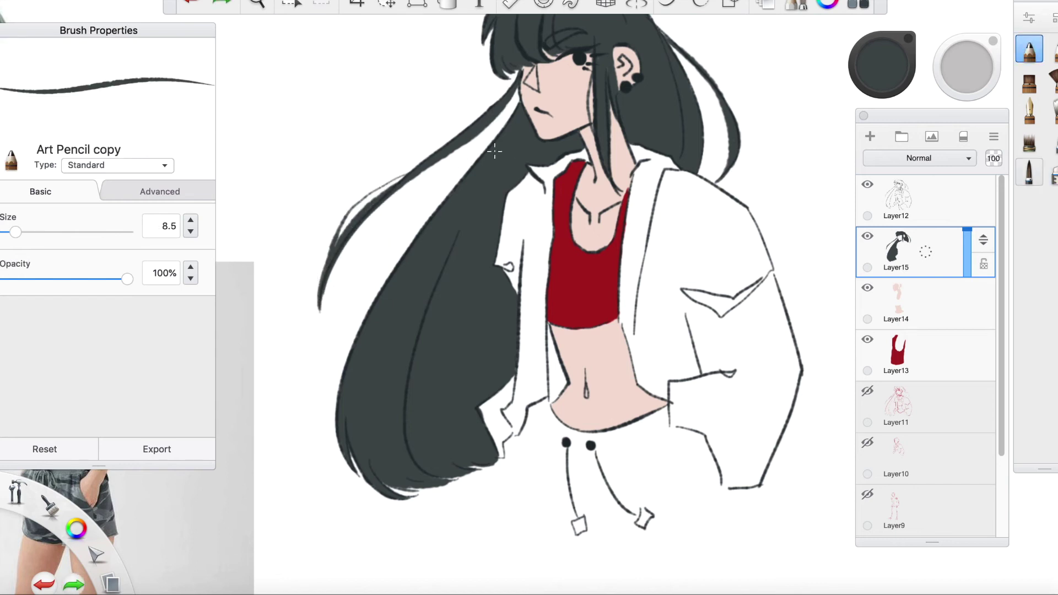
# Add fine flyaway strands along the outer edges of the long hair and the back hair.
pyautogui.moveTo(472, 167); pyautogui.dragTo(370, 309)
pyautogui.moveTo(342, 371); pyautogui.dragTo(339, 448)
pyautogui.moveTo(668, 46); pyautogui.dragTo(703, 161)
pyautogui.press('super+z')
pyautogui.moveTo(610, 109)
pyautogui.mouseDown()
pyautogui.moveTo(627, 142)
pyautogui.moveTo(623, 132)
pyautogui.mouseUp()
pyautogui.moveTo(716, 85); pyautogui.dragTo(745, 163)
pyautogui.press('super+z')
pyautogui.moveTo(689, 55); pyautogui.dragTo(727, 175)
# Fill the whole jacket with golden yellow on a layer beneath the cropped top's colour.
pyautogui.press('space')
pyautogui.moveTo(411, 93); pyautogui.dragTo(362, 226)
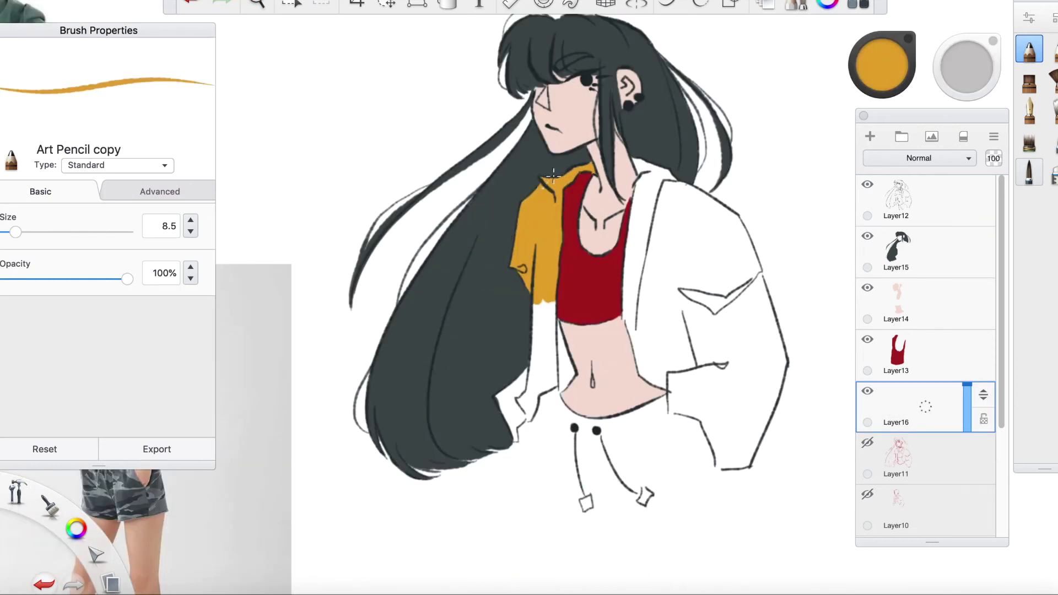
pyautogui.moveTo(503, 388)
pyautogui.mouseDown()
pyautogui.moveTo(514, 422)
pyautogui.moveTo(537, 386)
pyautogui.moveTo(567, 380)
pyautogui.moveTo(532, 413)
pyautogui.moveTo(541, 311)
pyautogui.moveTo(655, 187)
pyautogui.moveTo(642, 336)
pyautogui.moveTo(654, 381)
pyautogui.moveTo(697, 336)
pyautogui.moveTo(688, 270)
pyautogui.moveTo(702, 297)
pyautogui.moveTo(710, 203)
pyautogui.moveTo(733, 221)
pyautogui.moveTo(749, 276)
pyautogui.moveTo(716, 248)
pyautogui.mouseUp()
pyautogui.moveTo(673, 394)
pyautogui.mouseDown()
pyautogui.moveTo(727, 466)
pyautogui.moveTo(768, 286)
pyautogui.moveTo(721, 452)
pyautogui.moveTo(758, 397)
pyautogui.moveTo(756, 347)
pyautogui.mouseUp()
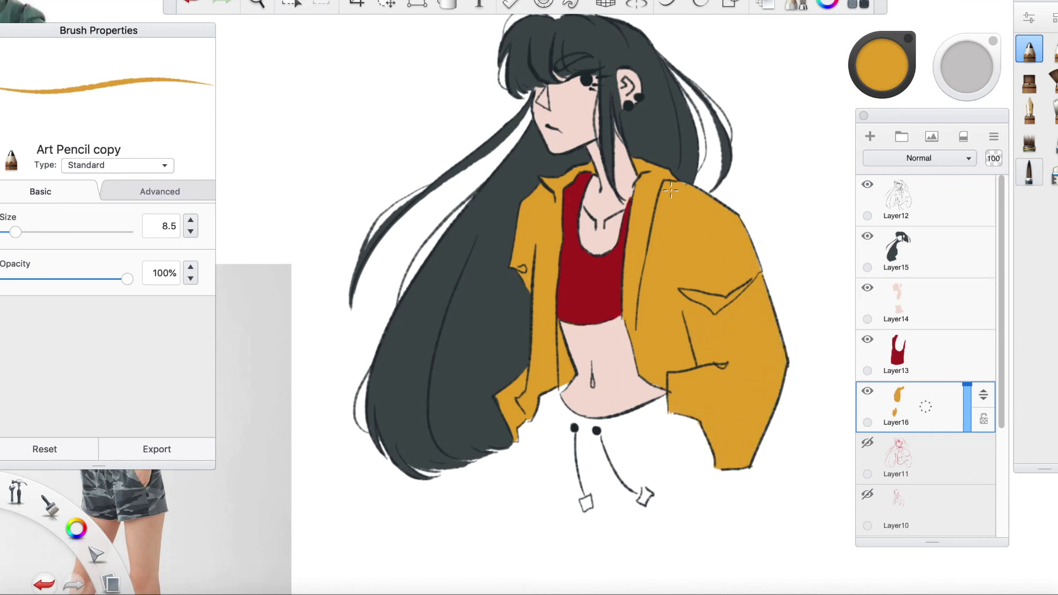
# Paint the upper part of the trousers in the top's dark red on the same colour layer.
pyautogui.click(926, 355)
pyautogui.keyDown('alt'); pyautogui.click(590, 287); pyautogui.keyUp('alt')
pyautogui.moveTo(535, 421)
pyautogui.mouseDown()
pyautogui.moveTo(567, 388)
pyautogui.moveTo(529, 441)
pyautogui.moveTo(563, 418)
pyautogui.moveTo(639, 458)
pyautogui.moveTo(661, 418)
pyautogui.moveTo(708, 468)
pyautogui.moveTo(682, 418)
pyautogui.mouseUp()
# Frame the character with a dark circle outline on a new top layer and scale and position it around the figure.
pyautogui.click(257, 3)
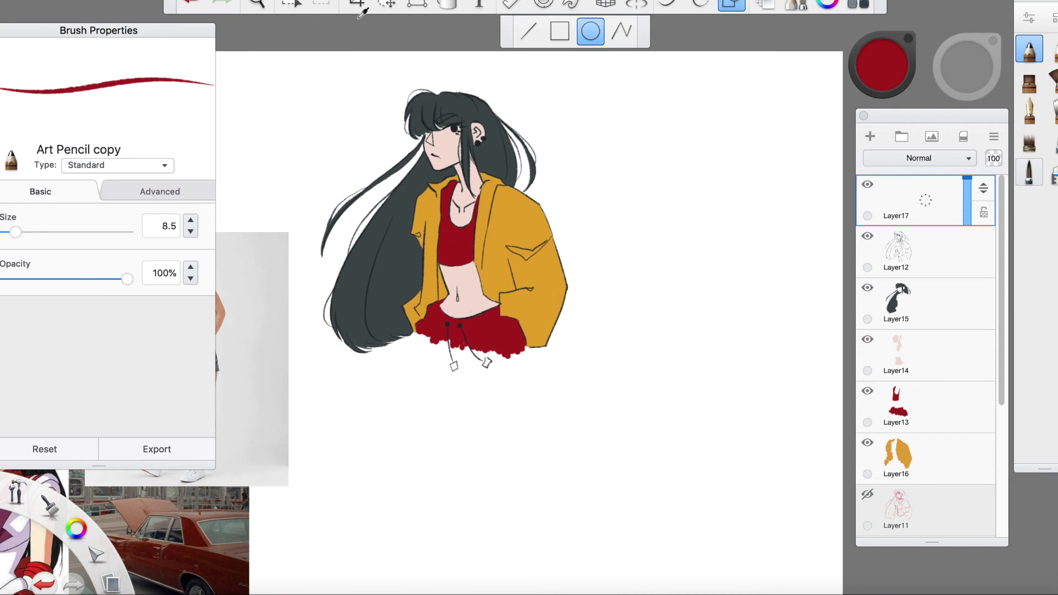
pyautogui.click(269, 3)
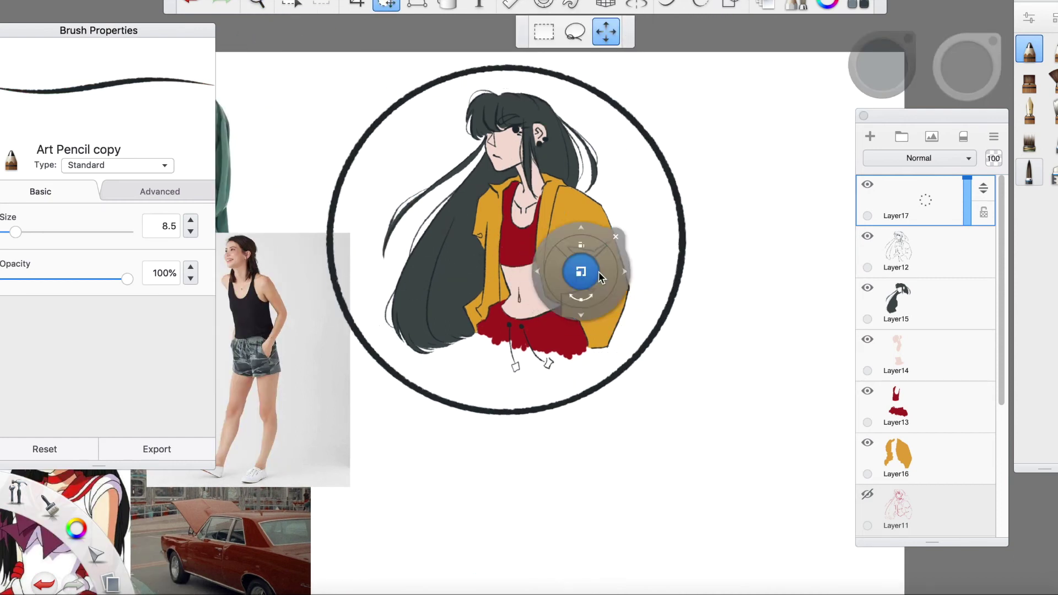
pyautogui.moveTo(574, 272)
pyautogui.mouseDown()
pyautogui.moveTo(674, 224)
pyautogui.moveTo(692, 316)
pyautogui.moveTo(676, 358)
pyautogui.mouseUp()
pyautogui.moveTo(661, 290); pyautogui.dragTo(629, 292)
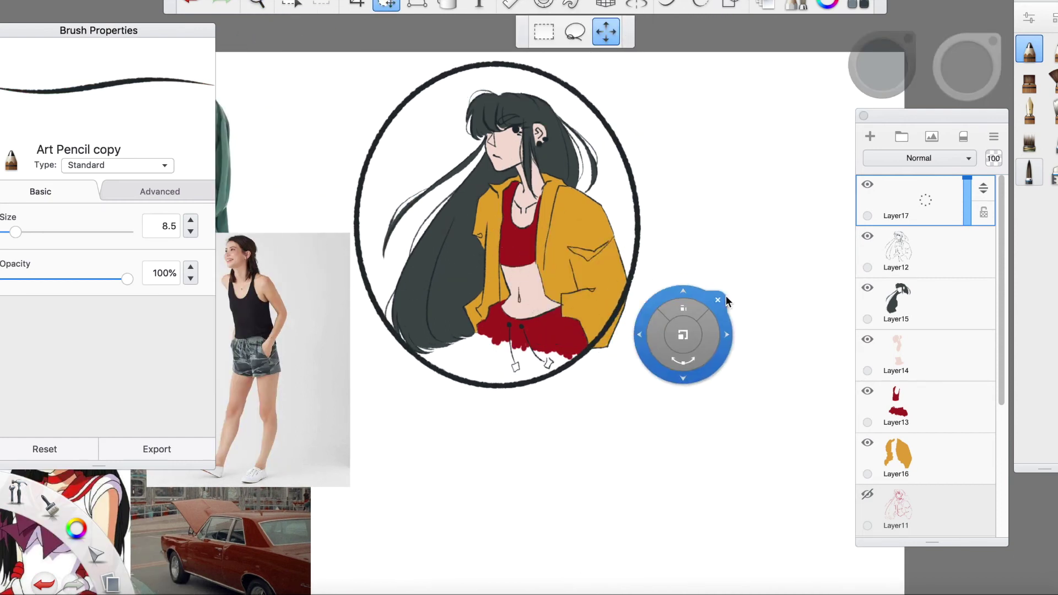
pyautogui.moveTo(712, 365); pyautogui.dragTo(734, 379)
pyautogui.moveTo(499, 366); pyautogui.dragTo(453, 389)
pyautogui.moveTo(547, 427); pyautogui.dragTo(542, 439)
pyautogui.click(622, 345)
pyautogui.click(914, 408)
pyautogui.keyDown('alt'); pyautogui.click(515, 336); pyautogui.keyUp('alt')
pyautogui.moveTo(967, 66); pyautogui.dragTo(967, 36)
pyautogui.moveTo(487, 355)
pyautogui.mouseDown()
pyautogui.moveTo(489, 347)
pyautogui.moveTo(518, 380)
pyautogui.mouseUp()
pyautogui.press('super+z')
pyautogui.moveTo(966, 66); pyautogui.dragTo(966, 83)
pyautogui.moveTo(489, 345)
pyautogui.mouseDown()
pyautogui.moveTo(558, 368)
pyautogui.moveTo(483, 403)
pyautogui.moveTo(538, 380)
pyautogui.mouseUp()
pyautogui.press('super+z')
# Ink the trouser legs and the crotch folds on the line art layer in the dark line colour, ending at the circle.
pyautogui.click(912, 251)
pyautogui.keyDown('alt'); pyautogui.click(521, 326); pyautogui.keyUp('alt')
pyautogui.moveTo(966, 66); pyautogui.dragTo(924, 121)
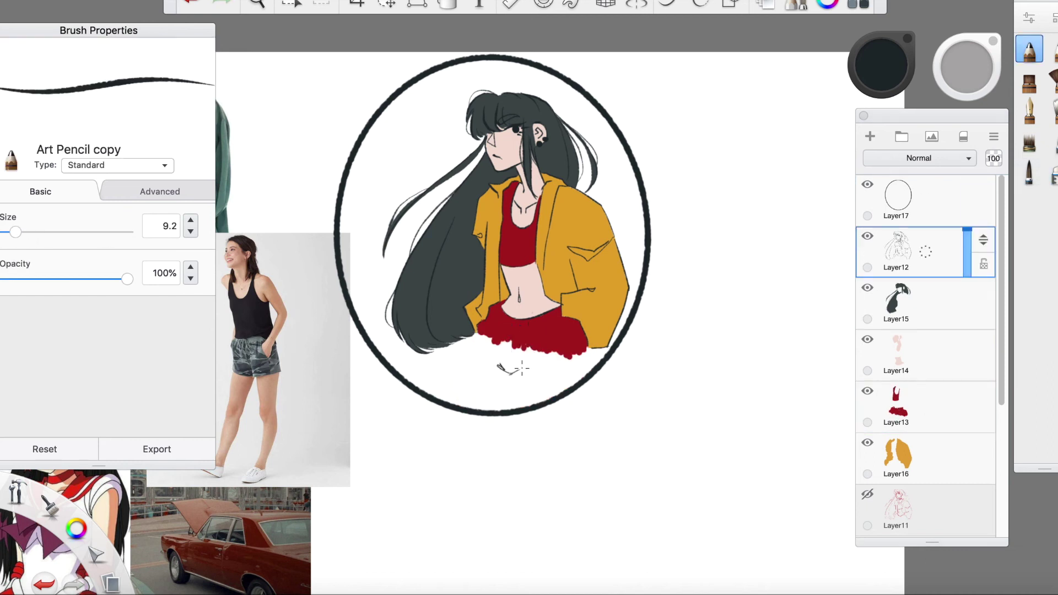
pyautogui.hotkey('ctrl', 'z')
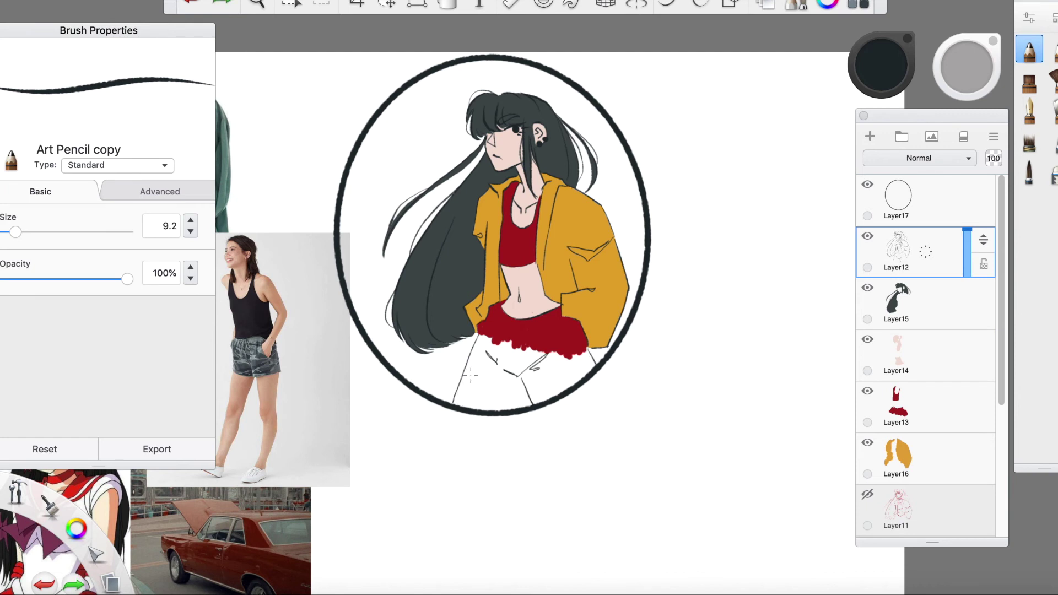
pyautogui.click(1051, 175)
pyautogui.moveTo(548, 355)
pyautogui.mouseDown()
pyautogui.moveTo(516, 376)
pyautogui.moveTo(512, 365)
pyautogui.mouseUp()
pyautogui.click(1029, 51)
pyautogui.moveTo(528, 346); pyautogui.dragTo(548, 361)
# Fill the trousers with the top's dark red down to the circle frame, using brush size 13.0.
pyautogui.click(926, 407)
pyautogui.keyDown('alt'); pyautogui.click(518, 243); pyautogui.keyUp('alt')
pyautogui.press('space')
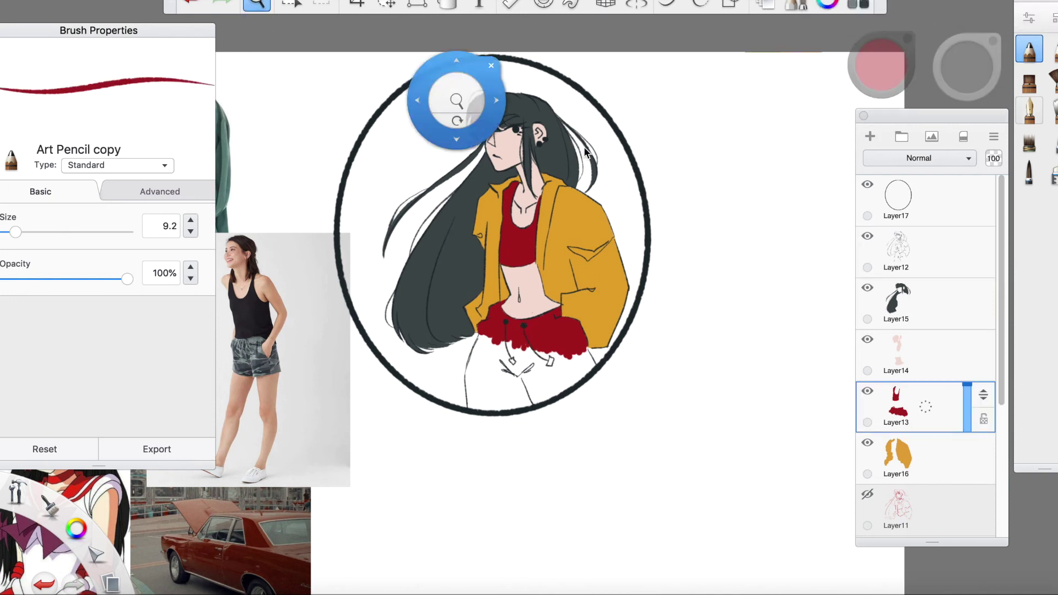
pyautogui.moveTo(456, 105); pyautogui.dragTo(402, 86)
pyautogui.moveTo(16, 232); pyautogui.dragTo(21, 232)
pyautogui.moveTo(429, 454)
pyautogui.mouseDown()
pyautogui.moveTo(417, 442)
pyautogui.moveTo(437, 394)
pyautogui.mouseUp()
pyautogui.moveTo(431, 476); pyautogui.dragTo(578, 420)
pyautogui.click(1053, 172)
# Add a new empty layer for the background beneath the jacket's colour layer, directly above the hidden sketch layer.
pyautogui.click(904, 507)
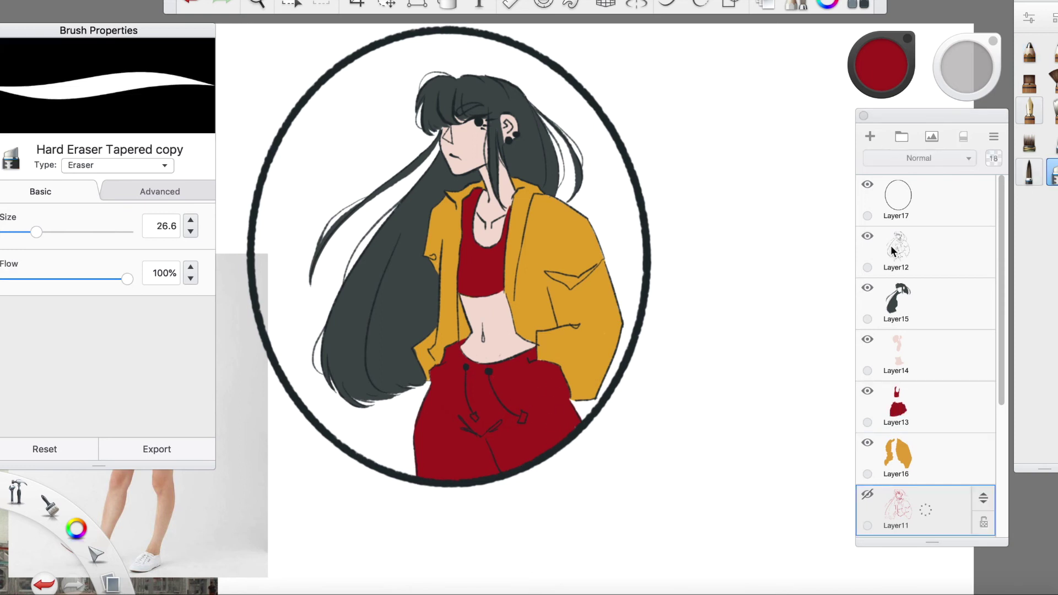
pyautogui.click(870, 136)
pyautogui.press('space')
pyautogui.moveTo(656, 188); pyautogui.dragTo(593, 252)
pyautogui.click(1029, 51)
pyautogui.press('super+z')
pyautogui.click(448, 4)
pyautogui.click(925, 199)
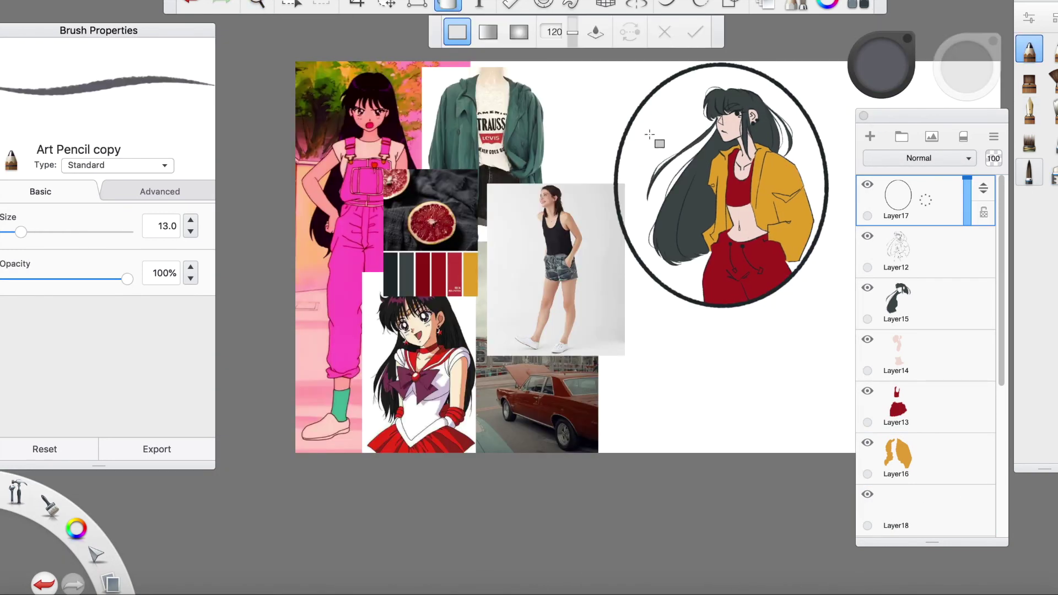
pyautogui.press('super+z')
# Select the area inside the circle frame, fill it with dark grey on the new background layer and clear the selection.
pyautogui.click(291, 3)
pyautogui.click(519, 33)
pyautogui.click(661, 166)
pyautogui.click(925, 510)
pyautogui.click(448, 5)
pyautogui.click(661, 166)
pyautogui.click(135, 1)
pyautogui.click(171, 109)
# Refill the circle background behind the character with a muted bluish grey.
pyautogui.click(252, 3)
pyautogui.moveTo(826, 141); pyautogui.dragTo(716, 265)
pyautogui.moveTo(750, 300); pyautogui.dragTo(607, 344)
pyautogui.click(448, 5)
pyautogui.click(881, 65)
pyautogui.click(867, 73)
pyautogui.click(681, 182)
pyautogui.click(1029, 51)
pyautogui.press('super+z')
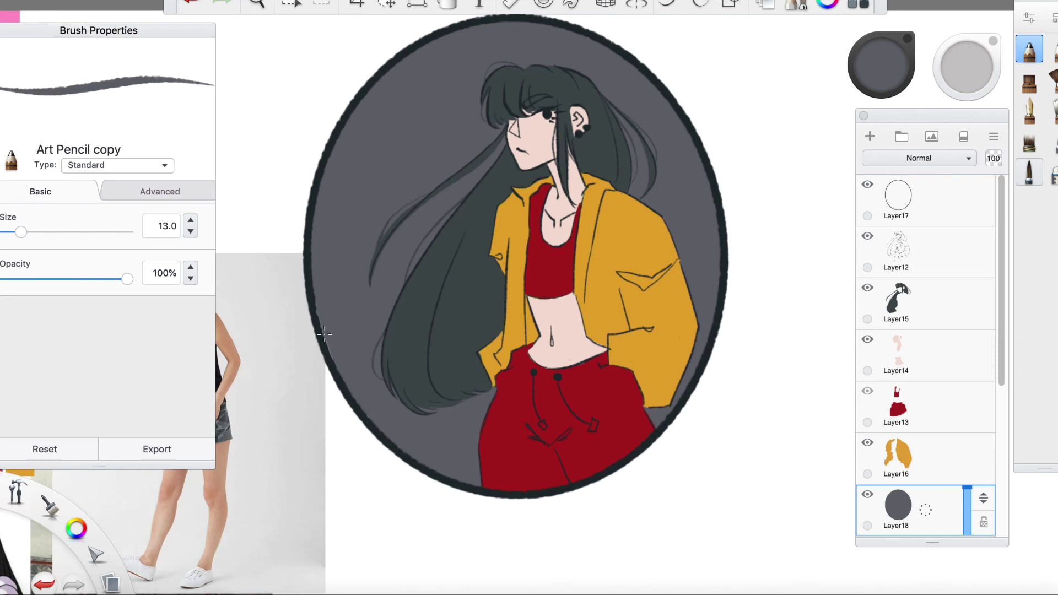
# Select the circle background and paint broad slanted bands across it in slightly lighter and darker purple-greys with a larger pencil brush.
pyautogui.click(292, 3)
pyautogui.click(407, 134)
pyautogui.click(1029, 51)
pyautogui.click(881, 65)
pyautogui.click(859, 68)
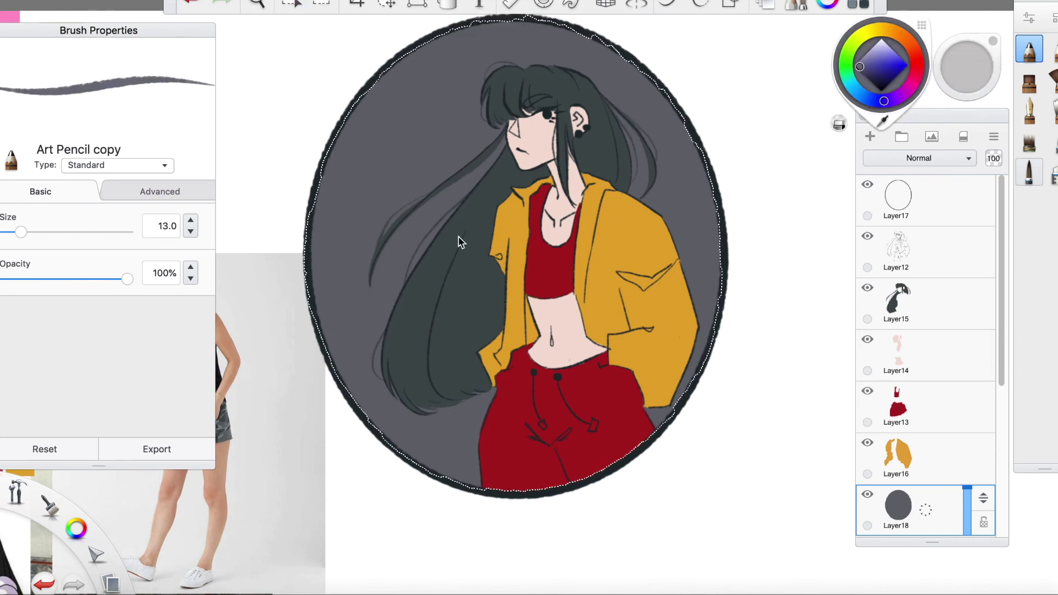
pyautogui.click(864, 66)
pyautogui.moveTo(21, 232); pyautogui.dragTo(43, 232)
pyautogui.moveTo(325, 334); pyautogui.dragTo(718, 293)
pyautogui.moveTo(880, 77); pyautogui.dragTo(880, 91)
pyautogui.moveTo(314, 220); pyautogui.dragTo(708, 135)
pyautogui.moveTo(881, 65); pyautogui.dragTo(880, 77)
pyautogui.moveTo(702, 135)
pyautogui.mouseDown()
pyautogui.moveTo(314, 220)
pyautogui.moveTo(367, 91)
pyautogui.moveTo(700, 141)
pyautogui.mouseUp()
# Scatter small pale stars and thin streaks across the dark background with brush size 6.6 and clear the selection.
pyautogui.moveTo(43, 232); pyautogui.dragTo(13, 235)
pyautogui.moveTo(881, 65); pyautogui.dragTo(881, 49)
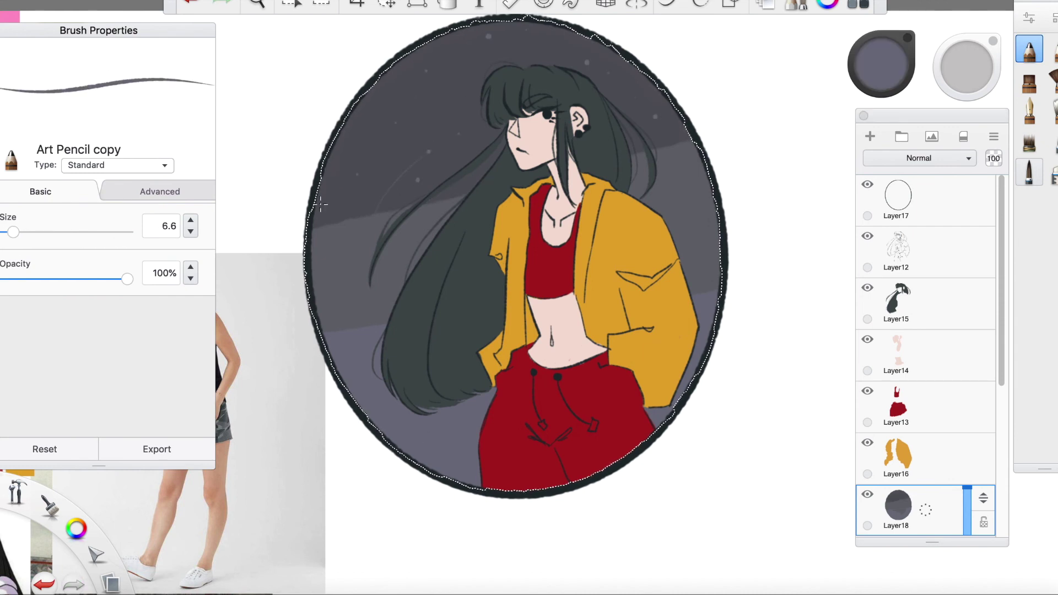
pyautogui.click(439, 121)
pyautogui.click(458, 77)
pyautogui.click(515, 43)
pyautogui.moveTo(514, 43); pyautogui.dragTo(557, 36)
pyautogui.moveTo(428, 151)
pyautogui.mouseDown()
pyautogui.moveTo(375, 212)
pyautogui.moveTo(689, 139)
pyautogui.mouseUp()
pyautogui.press('super+z')
pyautogui.click(132, 0)
pyautogui.click(163, 109)
# Select the hair areas on the hair colour layer and try a darker shadow stroke down the long hair.
pyautogui.click(925, 303)
pyautogui.click(292, 4)
pyautogui.click(535, 82)
pyautogui.click(666, 32)
pyautogui.click(461, 230)
pyautogui.press('i')
pyautogui.click(588, 88)
pyautogui.moveTo(860, 81); pyautogui.dragTo(861, 98)
pyautogui.moveTo(460, 245); pyautogui.dragTo(427, 401)
pyautogui.press('super+z')
# Shade the long hair and the hair behind the face in a darker green-grey with an enlarged brush.
pyautogui.moveTo(871, 77); pyautogui.dragTo(870, 67)
pyautogui.press(']')
pyautogui.press(']')
pyautogui.press(']')
pyautogui.press(']')
pyautogui.press(']')
pyautogui.press(']')
pyautogui.press(']')
pyautogui.press(']')
pyautogui.press(']')
pyautogui.moveTo(511, 163)
pyautogui.mouseDown()
pyautogui.moveTo(466, 250)
pyautogui.moveTo(486, 352)
pyautogui.moveTo(446, 378)
pyautogui.moveTo(423, 357)
pyautogui.moveTo(389, 353)
pyautogui.mouseUp()
pyautogui.moveTo(473, 221)
pyautogui.mouseDown()
pyautogui.moveTo(584, 132)
pyautogui.moveTo(612, 143)
pyautogui.moveTo(573, 88)
pyautogui.moveTo(520, 100)
pyautogui.moveTo(553, 83)
pyautogui.mouseUp()
# Clear the hair selection and add thin grey strands to the hair with brush size 8.5.
pyautogui.click(130, 0)
pyautogui.click(156, 109)
pyautogui.click(869, 80)
pyautogui.press('[')
pyautogui.press('[')
pyautogui.press('[')
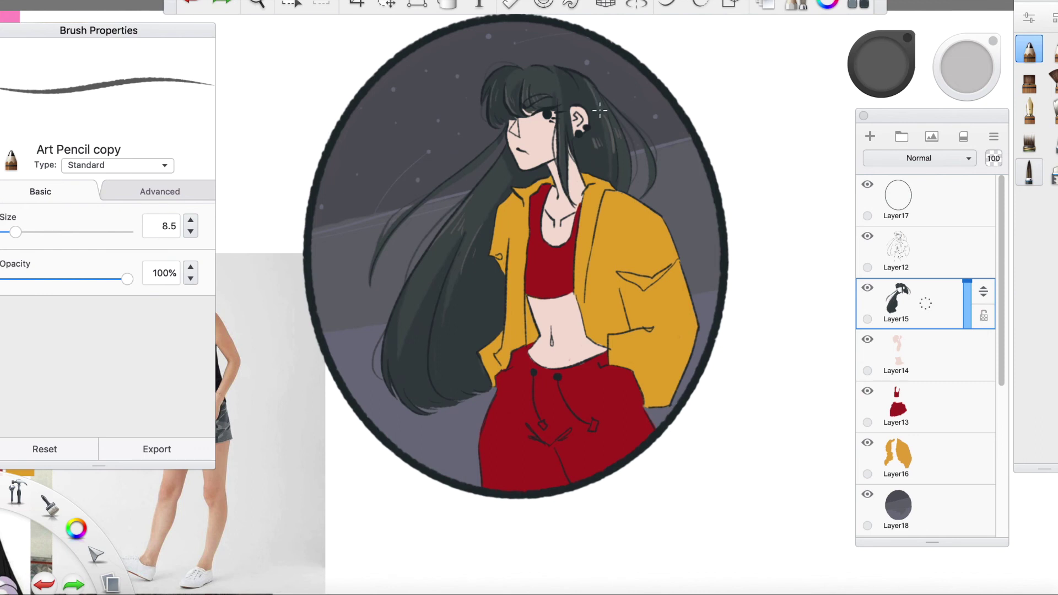
# Select the skin areas on the skin colour layer and shade them, including the belly, in a darker skin tone.
pyautogui.click(924, 354)
pyautogui.press('w')
pyautogui.click(532, 146)
pyautogui.click(562, 331)
pyautogui.press('i')
pyautogui.click(564, 221)
pyautogui.click(879, 51)
pyautogui.moveTo(577, 309)
pyautogui.mouseDown()
pyautogui.moveTo(543, 343)
pyautogui.moveTo(536, 325)
pyautogui.mouseUp()
pyautogui.moveTo(584, 330); pyautogui.dragTo(564, 365)
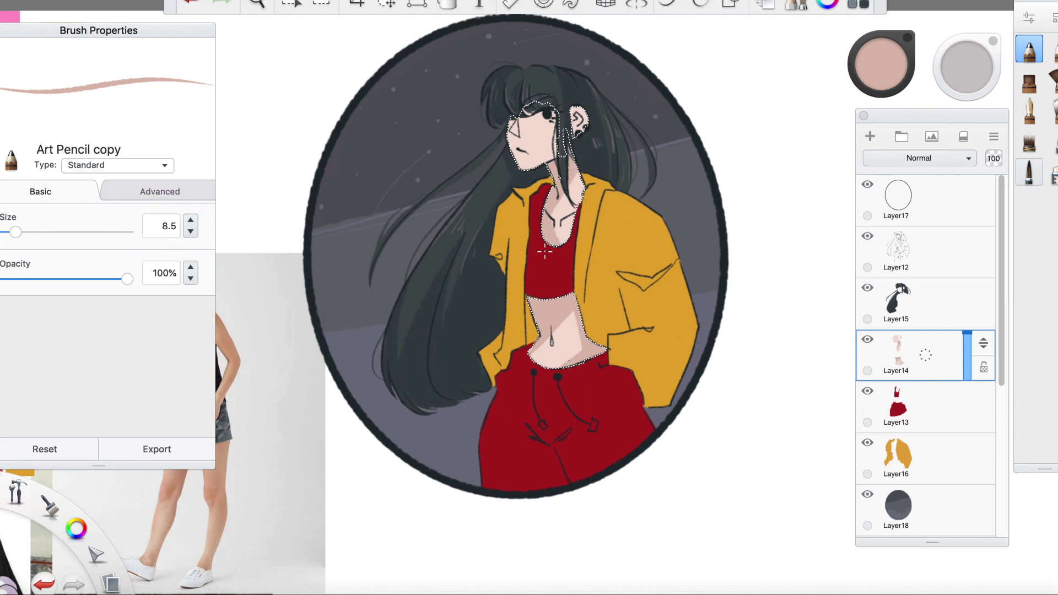
# Paint the nose shadow, inner ear and shadow under the jaw in reddish brown on the skin layer.
pyautogui.scroll(5, 512, 130)
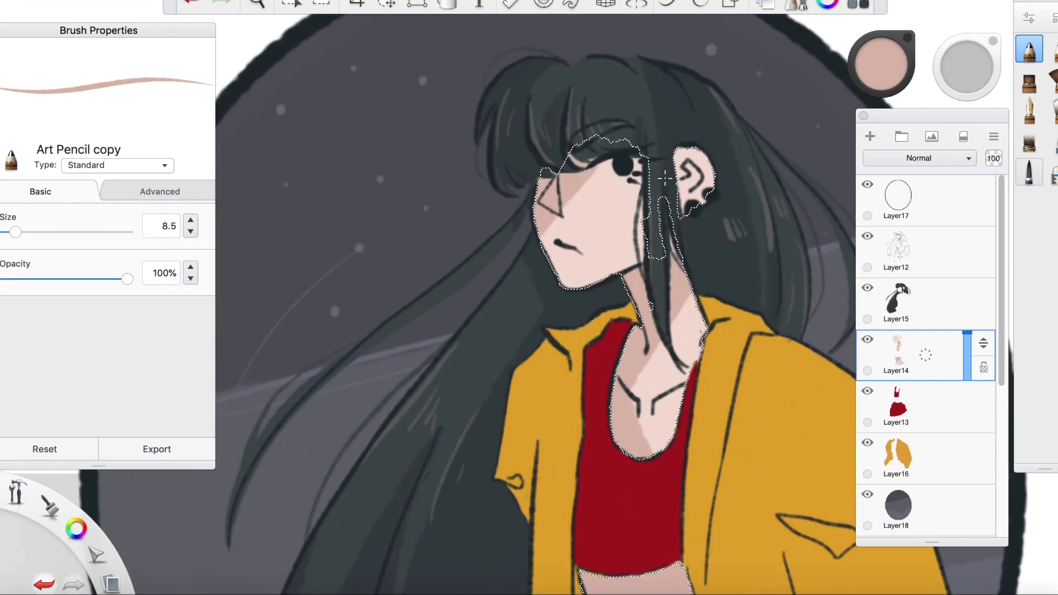
pyautogui.moveTo(873, 71); pyautogui.dragTo(880, 90)
pyautogui.press('super+z')
pyautogui.moveTo(554, 184); pyautogui.dragTo(556, 204)
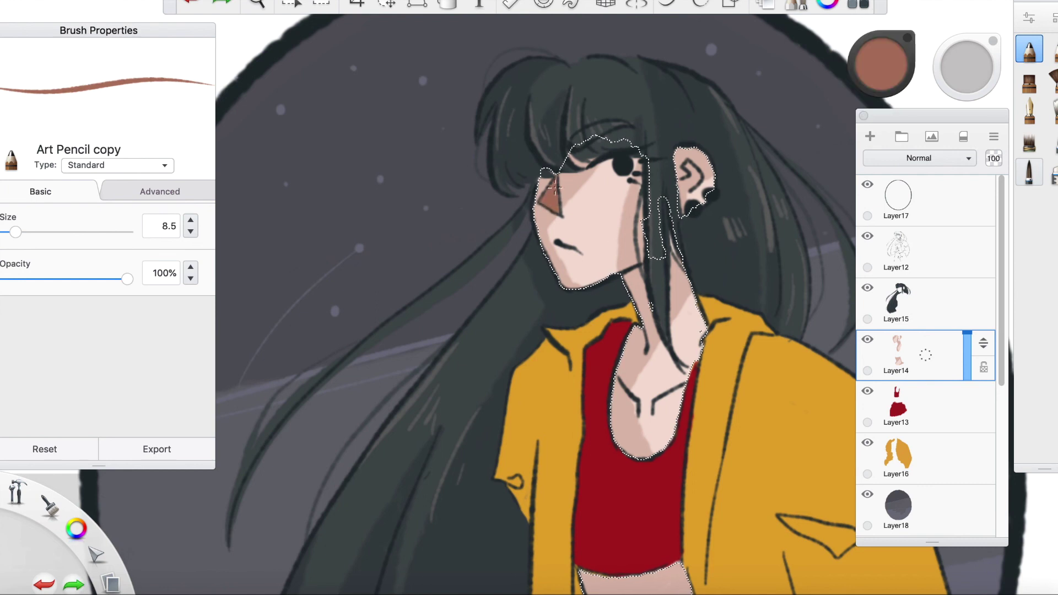
pyautogui.click(945, 256)
pyautogui.click(1052, 173)
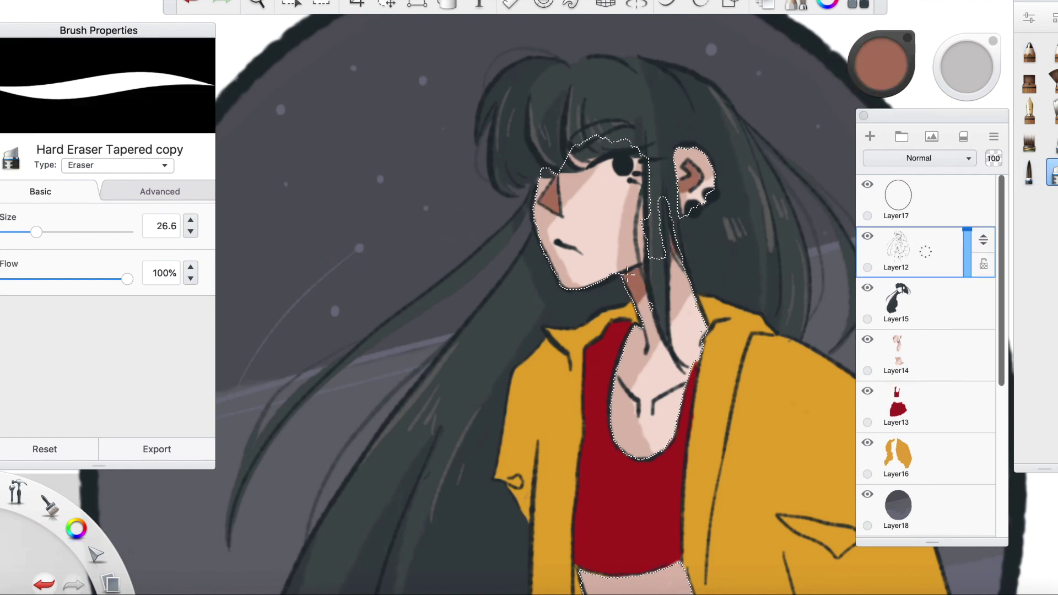
pyautogui.press('e')
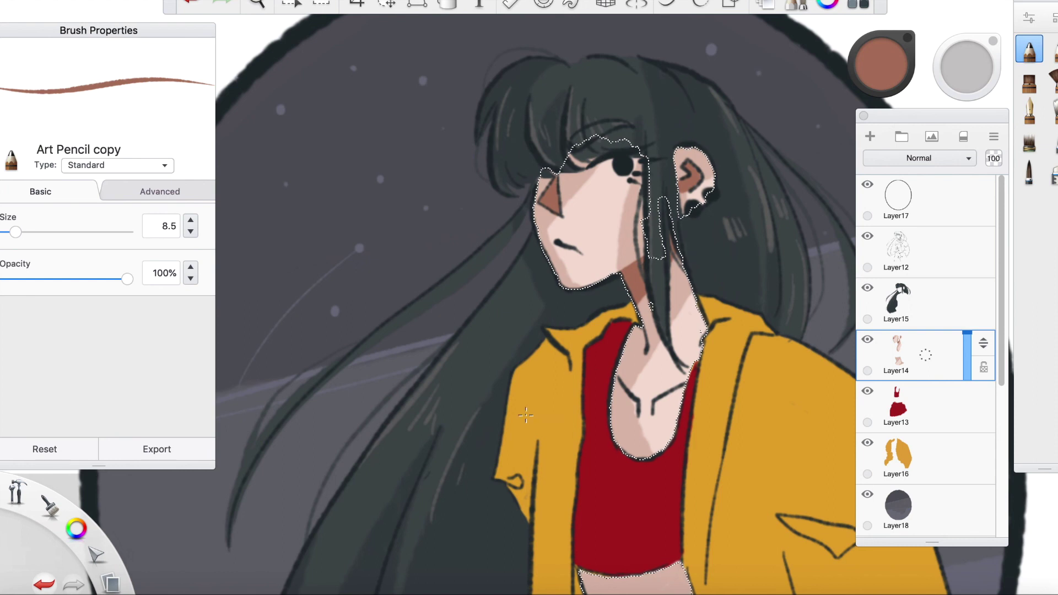
# Paint the lips in medium pink on the skin layer.
pyautogui.click(842, 62)
pyautogui.moveTo(880, 69); pyautogui.dragTo(880, 57)
pyautogui.moveTo(556, 248); pyautogui.dragTo(568, 254)
pyautogui.press('super+z')
pyautogui.moveTo(880, 64); pyautogui.dragTo(881, 70)
pyautogui.moveTo(557, 248); pyautogui.dragTo(566, 252)
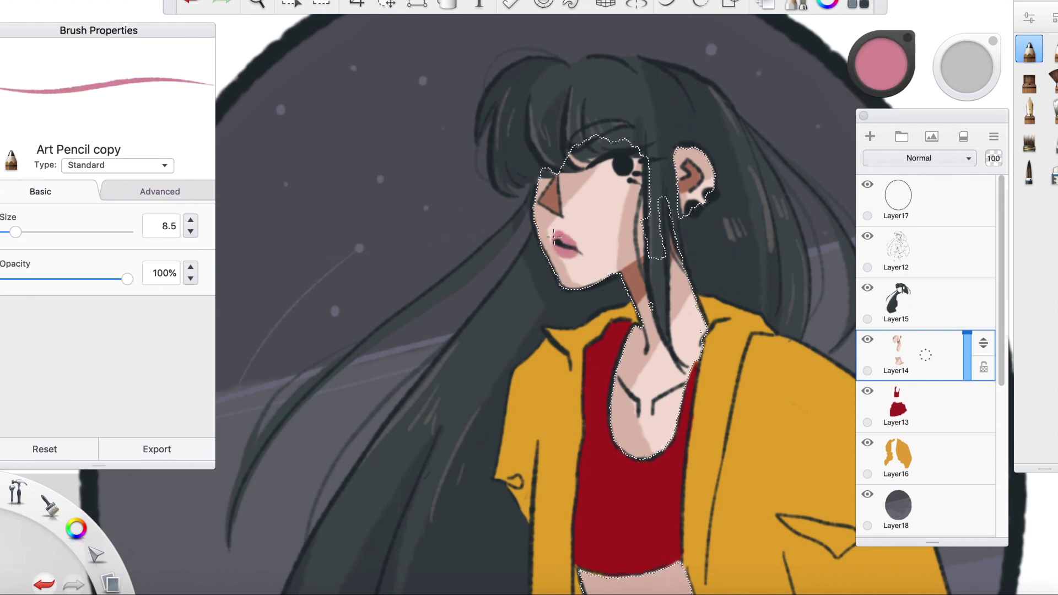
# Repaint the nose shadow, inner ear and neck shadow in dark rose.
pyautogui.moveTo(883, 66); pyautogui.dragTo(883, 71)
pyautogui.moveTo(558, 210); pyautogui.dragTo(546, 202)
pyautogui.moveTo(876, 65); pyautogui.dragTo(880, 73)
pyautogui.moveTo(625, 274); pyautogui.dragTo(642, 264)
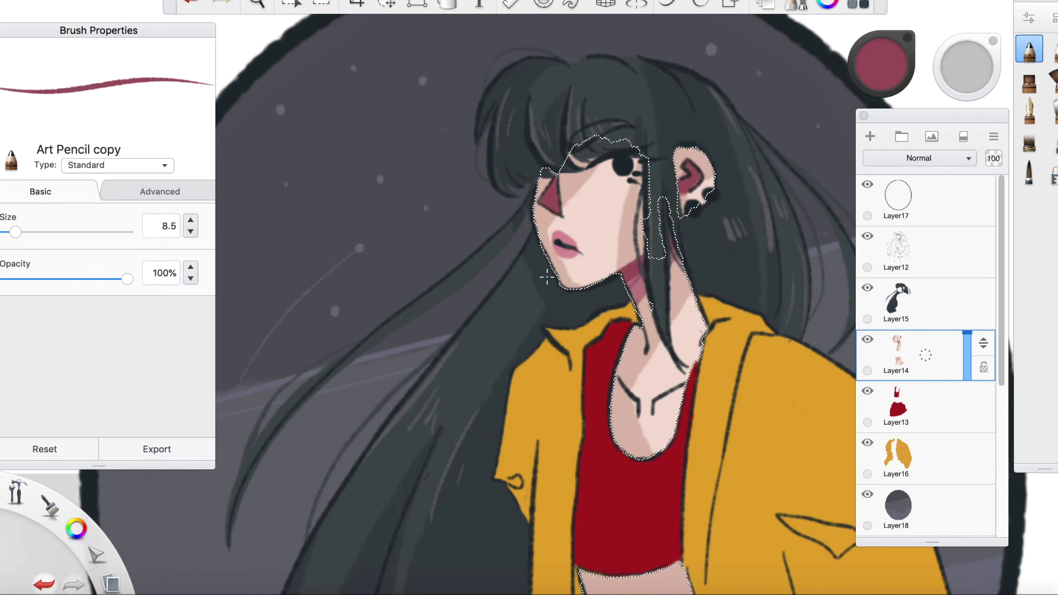
# Tint the skin below the eye with a sampled skin tone and paint the white of the eye in off-white.
pyautogui.keyDown('alt'); pyautogui.click(574, 213); pyautogui.keyUp('alt')
pyautogui.moveTo(882, 65); pyautogui.dragTo(881, 58)
pyautogui.moveTo(610, 202); pyautogui.dragTo(624, 196)
pyautogui.press('super+z')
pyautogui.moveTo(882, 65); pyautogui.dragTo(886, 71)
pyautogui.moveTo(610, 202); pyautogui.dragTo(621, 195)
pyautogui.moveTo(883, 70); pyautogui.dragTo(881, 41)
pyautogui.moveTo(623, 178); pyautogui.dragTo(602, 174)
# Clear the selection and draw thin off-white highlights on the nose, lips and jawline on the top layer with brush size 3.3.
pyautogui.click(916, 200)
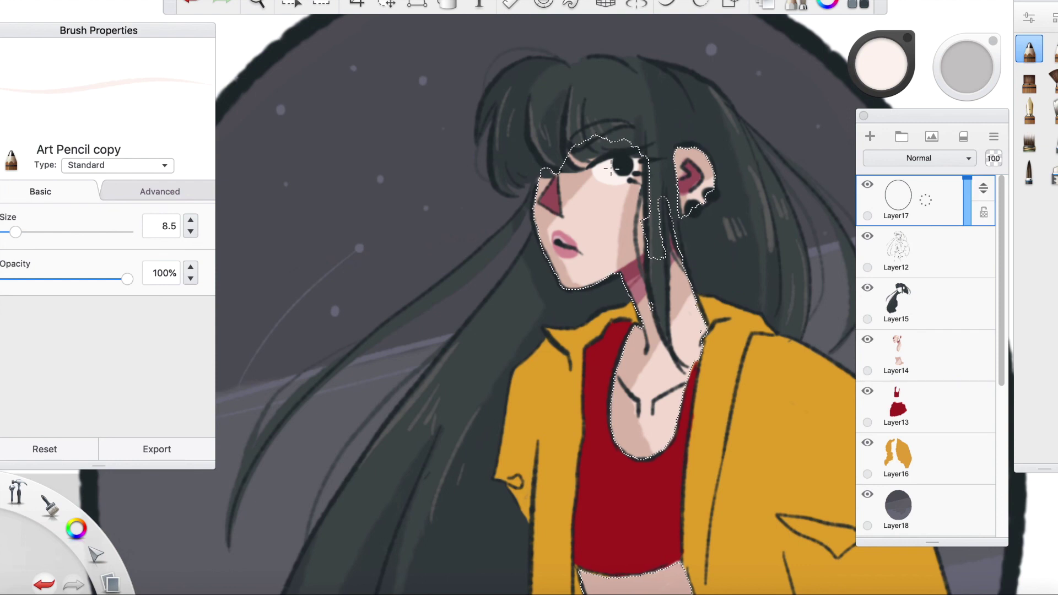
pyautogui.click(177, 108)
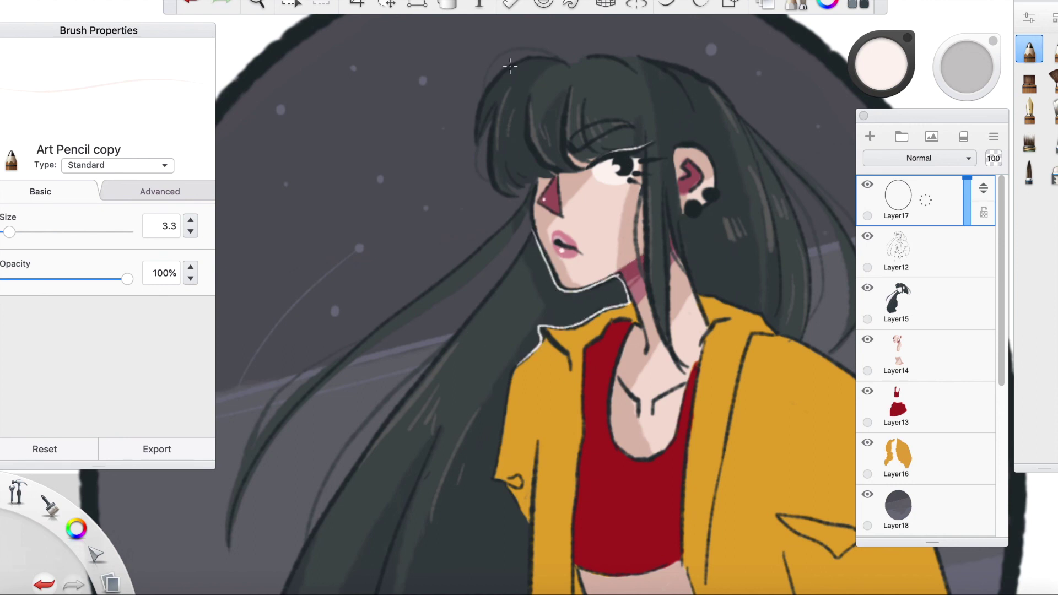
pyautogui.moveTo(300, 298); pyautogui.dragTo(280, 343)
pyautogui.press('super+z')
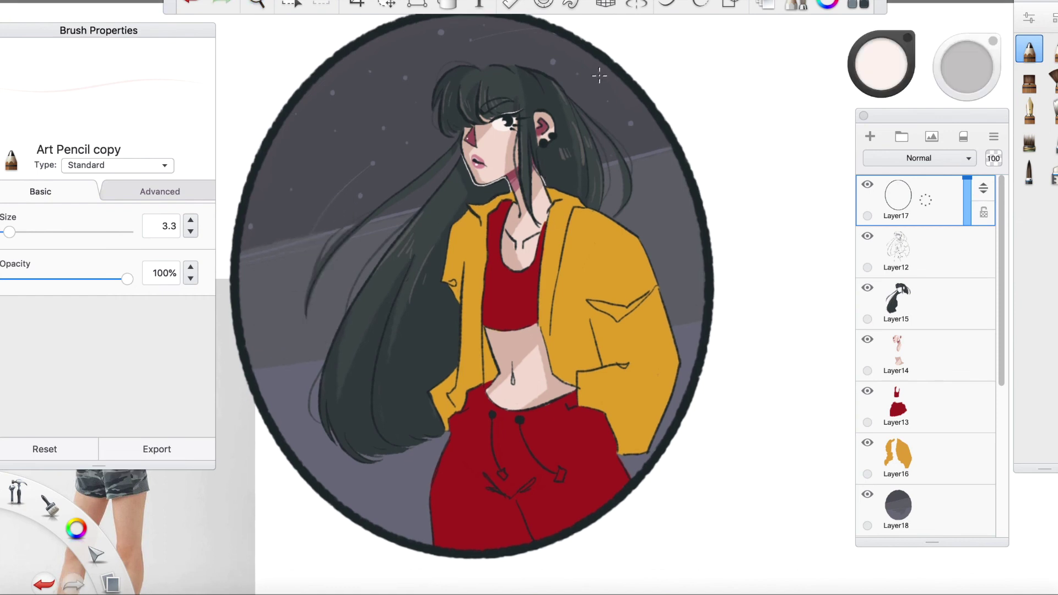
# Extend the off-white rim line along the face profile and both sides of the jacket collar, cleaning it with the hard eraser.
pyautogui.scroll(5, 596, 78)
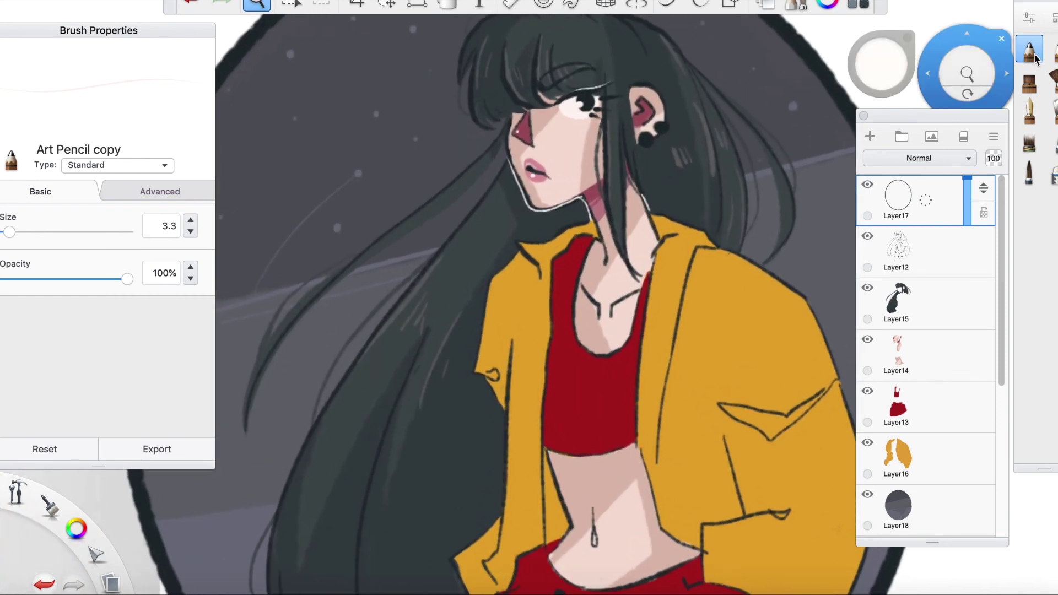
pyautogui.hotkey('ctrl', 'z')
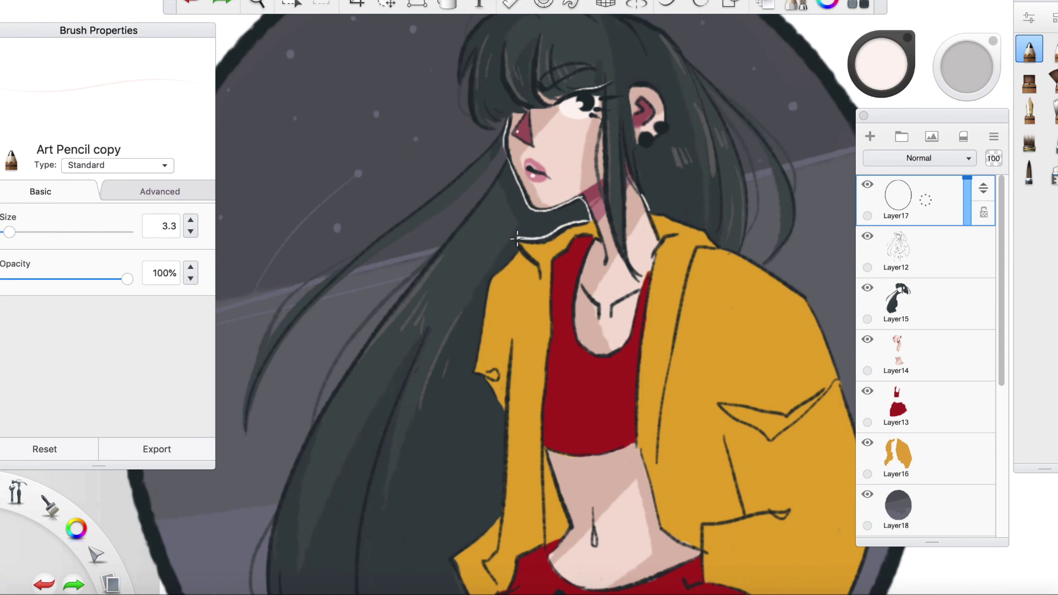
pyautogui.press('super+z')
pyautogui.moveTo(434, 155); pyautogui.dragTo(356, 147)
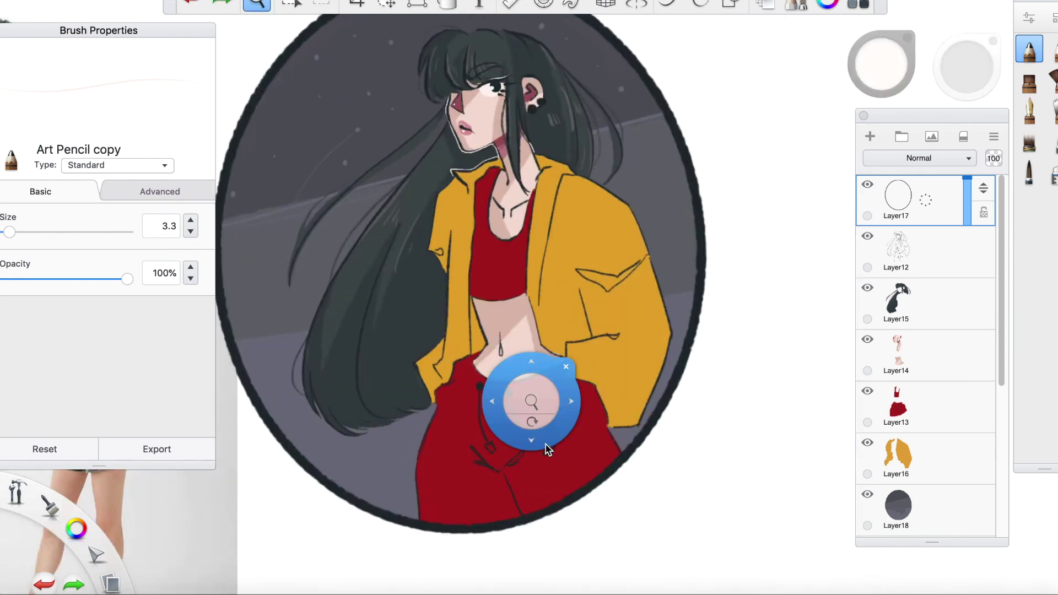
pyautogui.moveTo(639, 205); pyautogui.dragTo(964, 81)
pyautogui.moveTo(461, 117); pyautogui.dragTo(532, 151)
pyautogui.press('e')
pyautogui.scroll(-5, 535, 154)
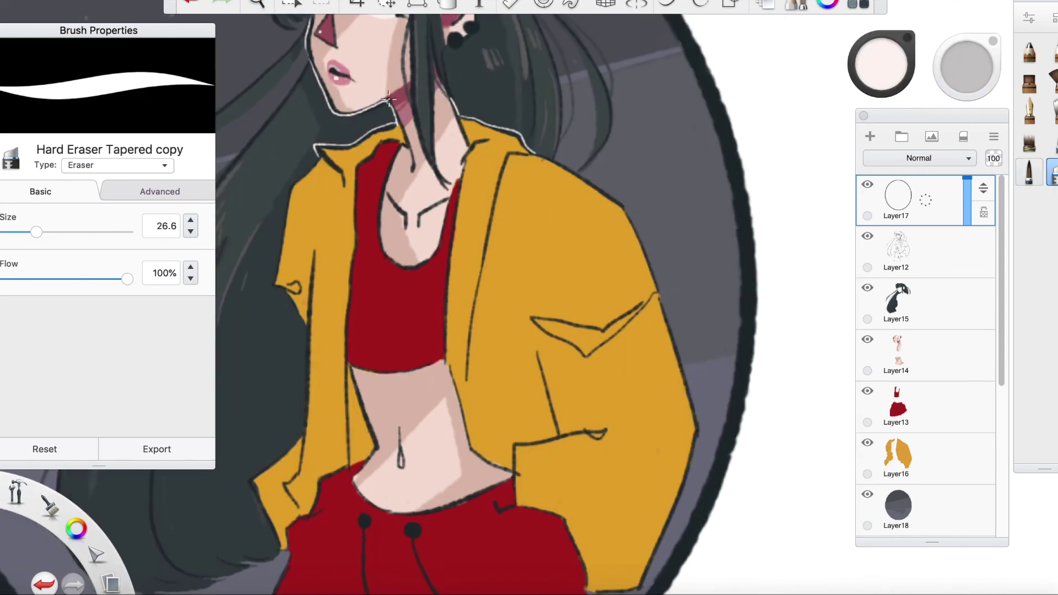
pyautogui.scroll(5, 752, 147)
# Touch up the hair beside the eye and ear on the hair colour layer with sampled colours.
pyautogui.click(1029, 50)
pyautogui.click(926, 303)
pyautogui.keyDown('alt'); pyautogui.click(510, 102); pyautogui.keyUp('alt')
pyautogui.moveTo(502, 107); pyautogui.dragTo(551, 88)
pyautogui.click(881, 65)
pyautogui.hotkey('ctrl', 'z')
pyautogui.keyDown('alt'); pyautogui.click(508, 99); pyautogui.keyUp('alt')
pyautogui.moveTo(537, 89); pyautogui.dragTo(557, 87)
# Shade the waist and legs of the trousers in a darker red on the red colour layer with brush size 16.3.
pyautogui.click(257, 3)
pyautogui.moveTo(307, 46); pyautogui.dragTo(621, 292)
pyautogui.click(926, 407)
pyautogui.keyDown('alt'); pyautogui.click(512, 381); pyautogui.keyUp('alt')
pyautogui.press(']')
pyautogui.press(']')
pyautogui.moveTo(551, 353)
pyautogui.mouseDown()
pyautogui.moveTo(449, 473)
pyautogui.moveTo(595, 419)
pyautogui.mouseUp()
pyautogui.moveTo(881, 65); pyautogui.dragTo(886, 80)
pyautogui.moveTo(53, 232); pyautogui.dragTo(25, 233)
pyautogui.moveTo(557, 345); pyautogui.dragTo(441, 405)
pyautogui.moveTo(529, 363)
pyautogui.mouseDown()
pyautogui.moveTo(432, 420)
pyautogui.moveTo(503, 436)
pyautogui.moveTo(501, 478)
pyautogui.mouseUp()
# Add further dark red fold shadows around the crotch and thigh of the trousers.
pyautogui.moveTo(515, 441); pyautogui.dragTo(540, 406)
pyautogui.press('super+z')
pyautogui.moveTo(530, 460); pyautogui.dragTo(551, 408)
pyautogui.moveTo(616, 389); pyautogui.dragTo(584, 449)
pyautogui.press('super+z')
# Shade the side of the cropped top in the same darker red and clear the selection.
pyautogui.moveTo(486, 150); pyautogui.dragTo(480, 236)
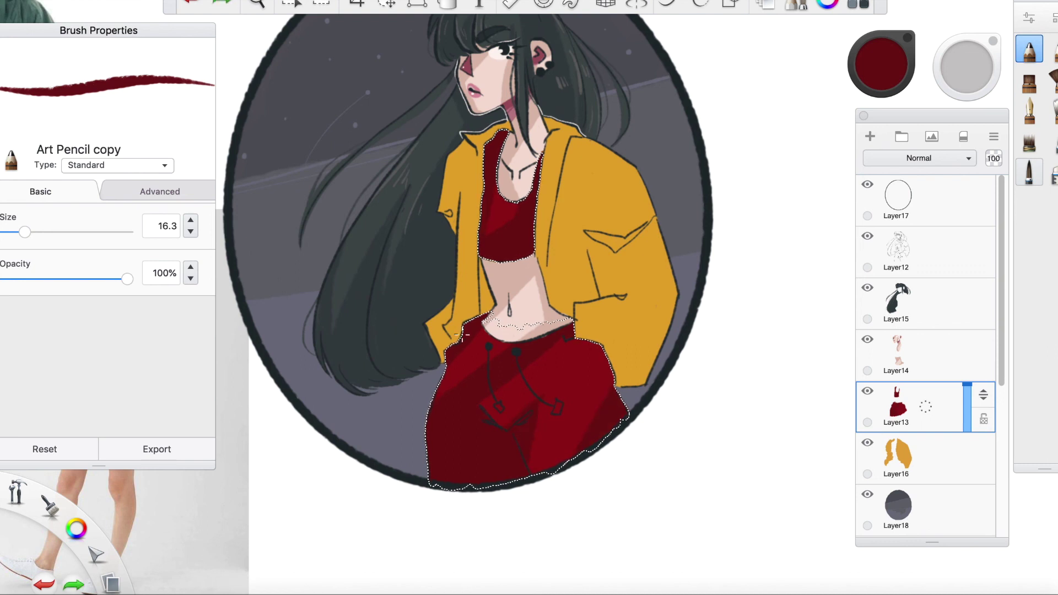
pyautogui.click(130, 1)
pyautogui.click(170, 108)
# Select the yellow jacket areas on the jacket colour layer and repaint them light grey with the Art Pencil at size 16.3.
pyautogui.click(932, 355)
pyautogui.click(1051, 178)
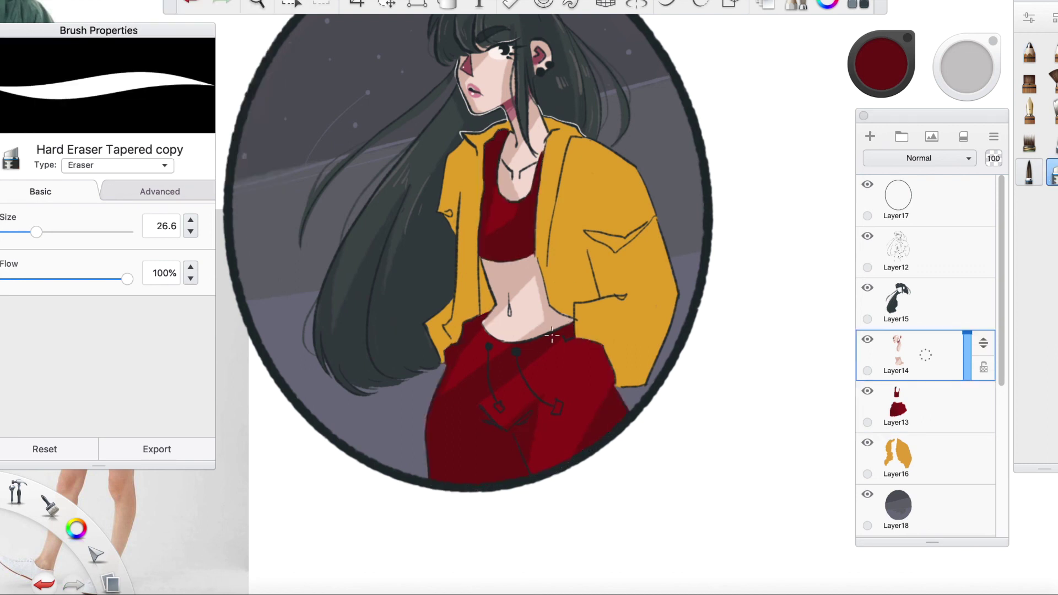
pyautogui.click(928, 457)
pyautogui.click(290, 4)
pyautogui.click(615, 193)
pyautogui.click(467, 226)
pyautogui.click(1028, 51)
pyautogui.moveTo(880, 97)
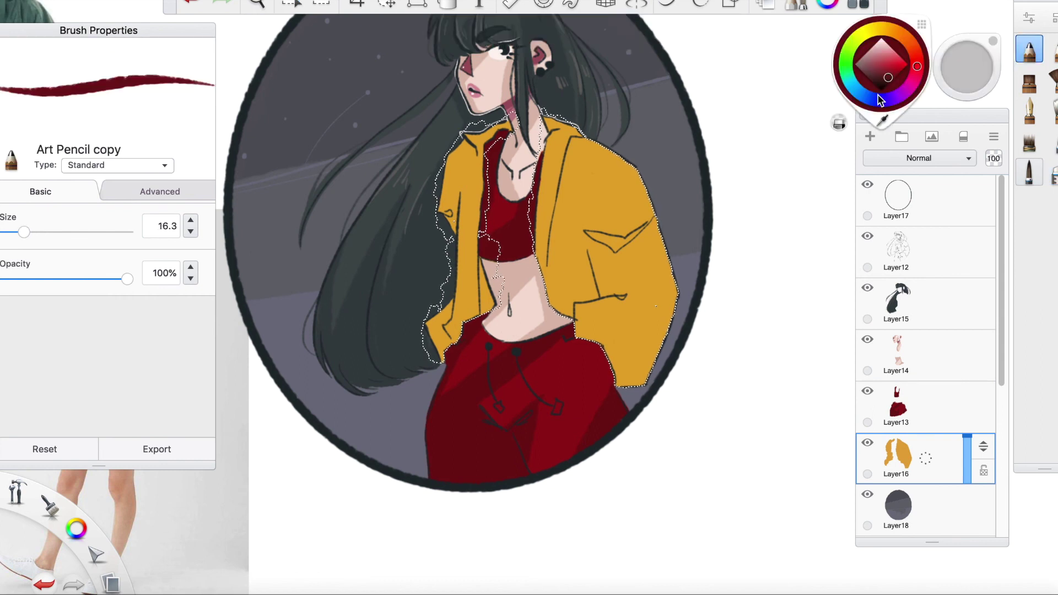
pyautogui.click(873, 47)
pyautogui.moveTo(474, 137); pyautogui.dragTo(515, 355)
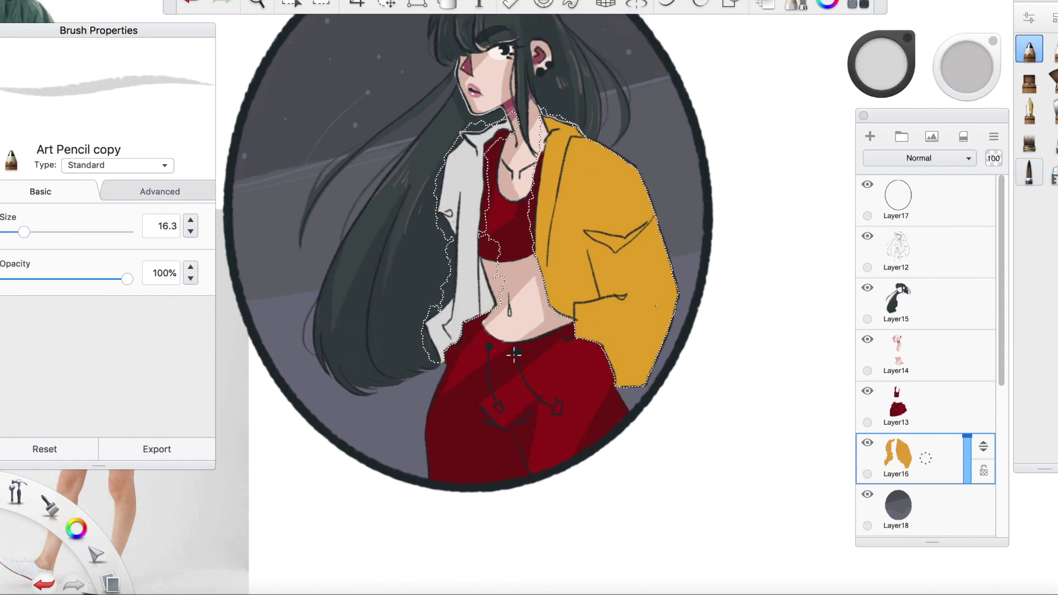
pyautogui.moveTo(632, 157); pyautogui.dragTo(554, 129)
# Shade the jacket's front panels, cuff, sleeve and folds in a darker warm grey and clear the selection.
pyautogui.click(872, 57)
pyautogui.moveTo(447, 151)
pyautogui.mouseDown()
pyautogui.moveTo(447, 192)
pyautogui.moveTo(487, 263)
pyautogui.mouseUp()
pyautogui.moveTo(450, 306); pyautogui.dragTo(437, 349)
pyautogui.moveTo(573, 145); pyautogui.dragTo(554, 305)
pyautogui.moveTo(585, 209); pyautogui.dragTo(592, 290)
pyautogui.moveTo(591, 146); pyautogui.dragTo(580, 221)
pyautogui.moveTo(594, 235)
pyautogui.mouseDown()
pyautogui.moveTo(622, 247)
pyautogui.moveTo(606, 259)
pyautogui.moveTo(589, 309)
pyautogui.moveTo(617, 336)
pyautogui.moveTo(671, 270)
pyautogui.mouseUp()
pyautogui.hotkey('ctrl', 'z')
pyautogui.click(136, 1)
pyautogui.click(161, 107)
pyautogui.press('space')
pyautogui.moveTo(380, 97)
pyautogui.mouseDown()
pyautogui.moveTo(445, 219)
pyautogui.moveTo(440, 177)
pyautogui.mouseUp()
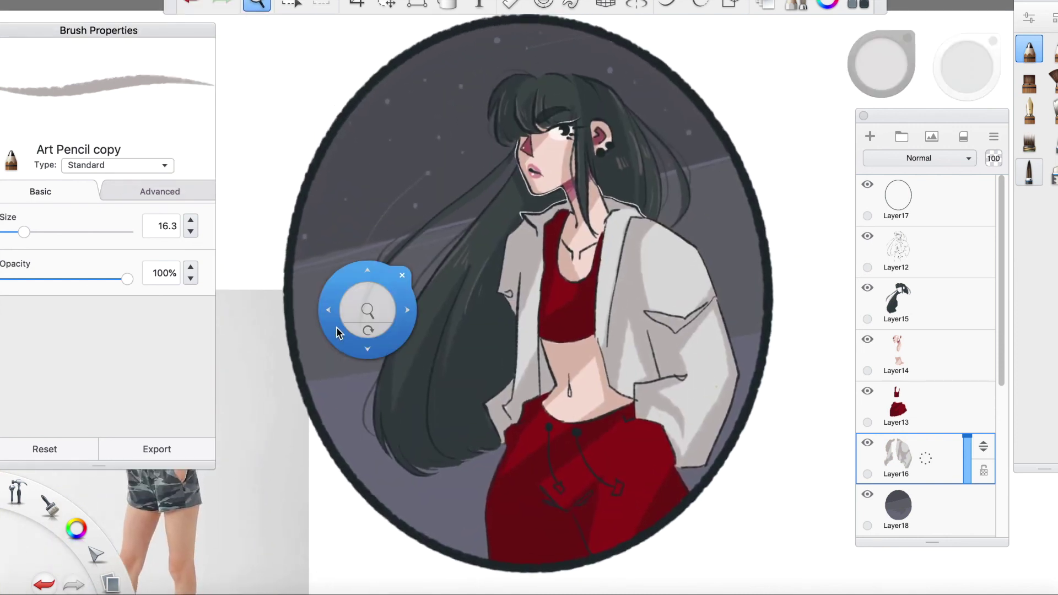
pyautogui.click(1028, 54)
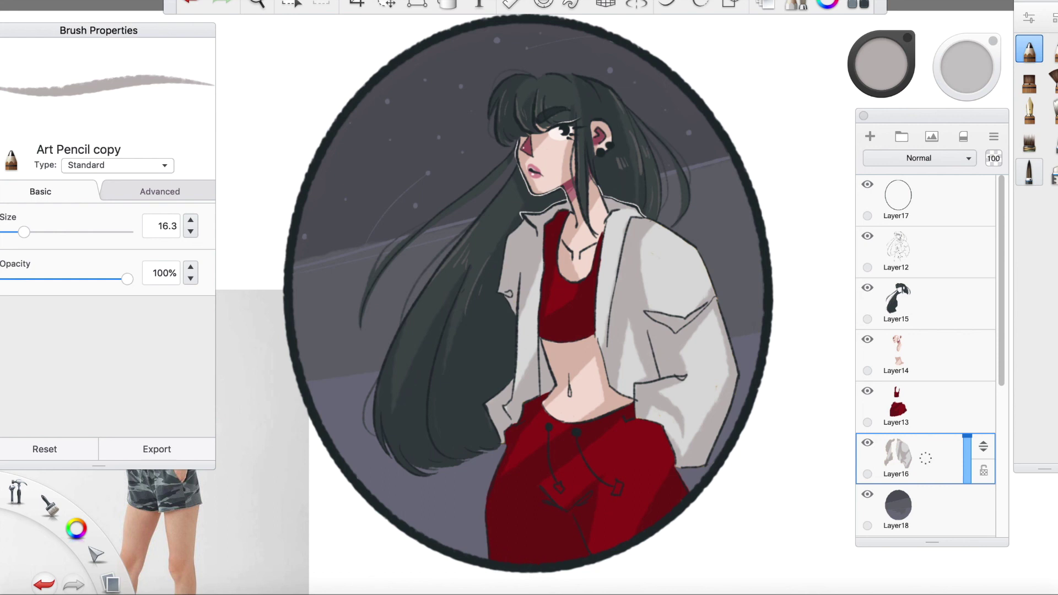
# Add a new layer above the background circle and line the outer edges of the hair and trousers in white with brush size 7.2.
pyautogui.click(915, 508)
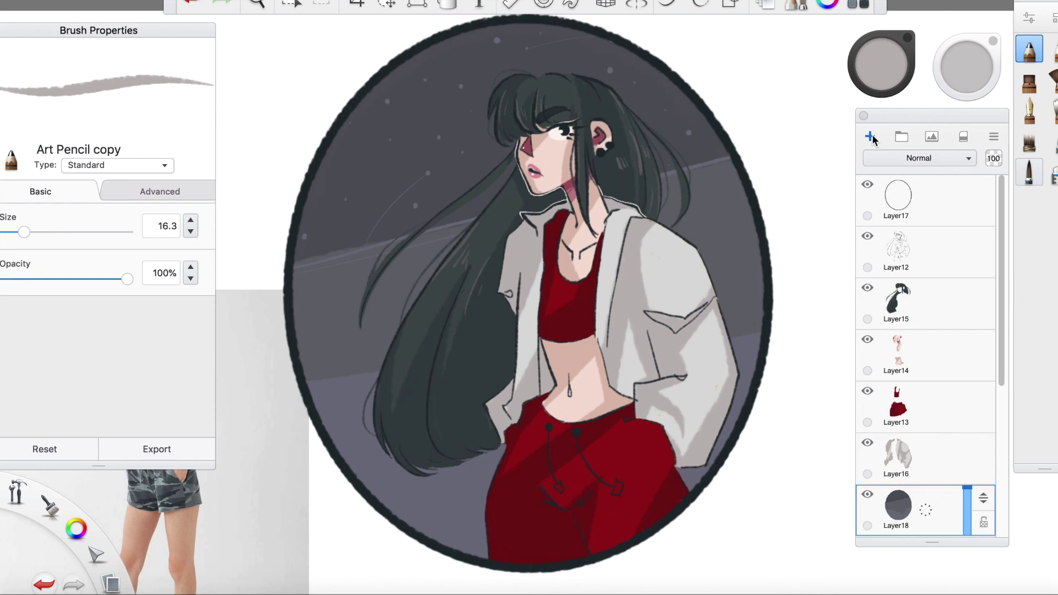
pyautogui.click(870, 137)
pyautogui.click(881, 64)
pyautogui.click(880, 40)
pyautogui.press('super+z')
pyautogui.moveTo(24, 232); pyautogui.dragTo(13, 232)
pyautogui.moveTo(488, 558); pyautogui.dragTo(483, 506)
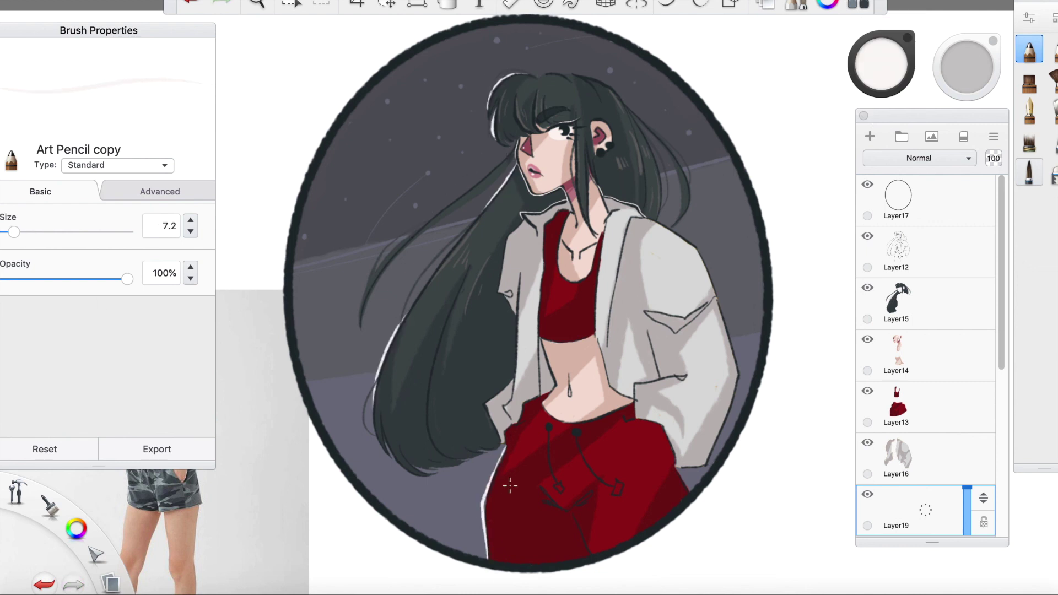
pyautogui.moveTo(513, 144); pyautogui.dragTo(438, 212)
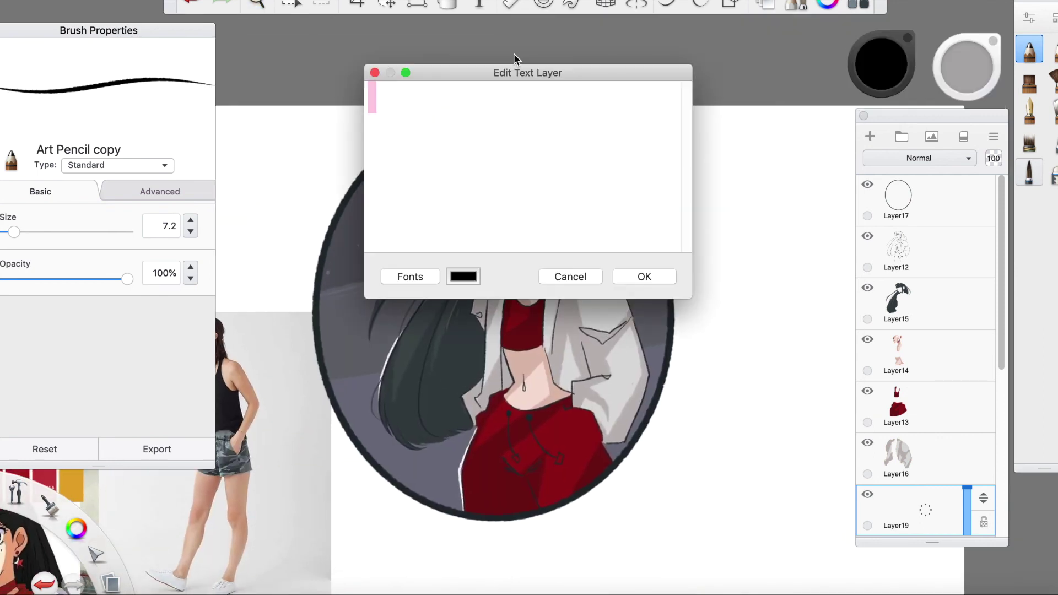
# Add a black text layer with the artist's handle, then rotate and position it inside the lower part of the circle.
pyautogui.write('@elysianbee')
pyautogui.click(644, 277)
pyautogui.moveTo(628, 271); pyautogui.dragTo(694, 417)
pyautogui.moveTo(660, 418); pyautogui.dragTo(646, 546)
pyautogui.scroll(-4, 931, 418)
pyautogui.moveTo(694, 489); pyautogui.dragTo(697, 502)
# Crop the canvas closely around the circular frame and hide the background layer.
pyautogui.moveTo(967, 378)
pyautogui.mouseDown()
pyautogui.moveTo(966, 421)
pyautogui.moveTo(1002, 527)
pyautogui.mouseUp()
pyautogui.click(256, 3)
pyautogui.moveTo(926, 458); pyautogui.dragTo(951, 434)
pyautogui.click(356, 4)
pyautogui.moveTo(303, 105)
pyautogui.mouseDown()
pyautogui.moveTo(659, 557)
pyautogui.moveTo(684, 532)
pyautogui.mouseUp()
pyautogui.click(866, 512)
pyautogui.click(680, 32)
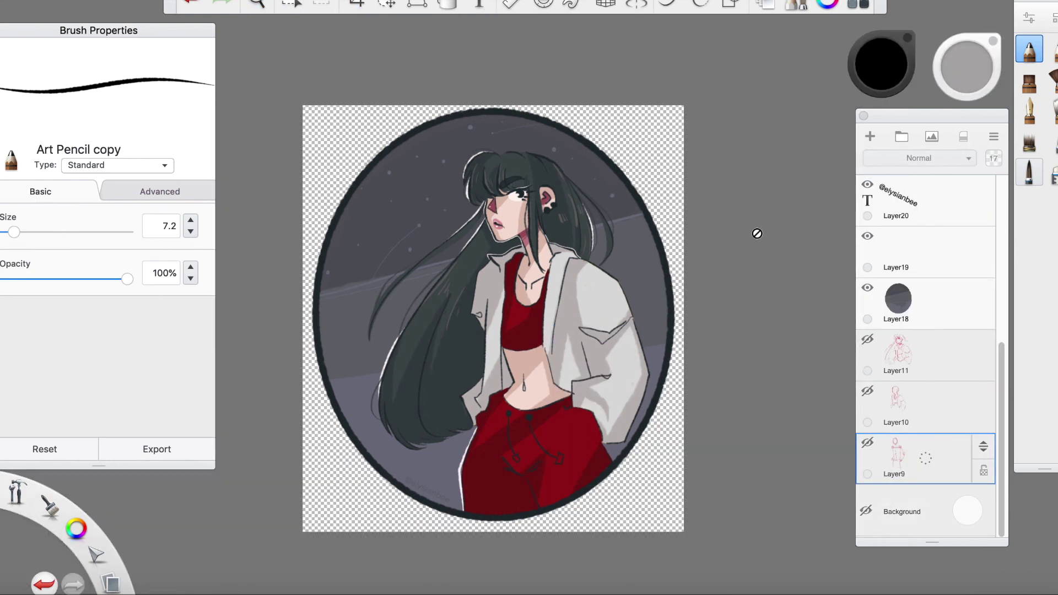
# Make the white background layer visible again behind the cropped artwork.
pyautogui.moveTo(1002, 418); pyautogui.dragTo(1001, 252)
pyautogui.click(976, 194)
pyautogui.moveTo(1001, 307); pyautogui.dragTo(1001, 474)
pyautogui.click(866, 511)
pyautogui.click(257, 3)
pyautogui.moveTo(236, 293); pyautogui.dragTo(565, 450)
pyautogui.moveTo(566, 450); pyautogui.dragTo(616, 356)
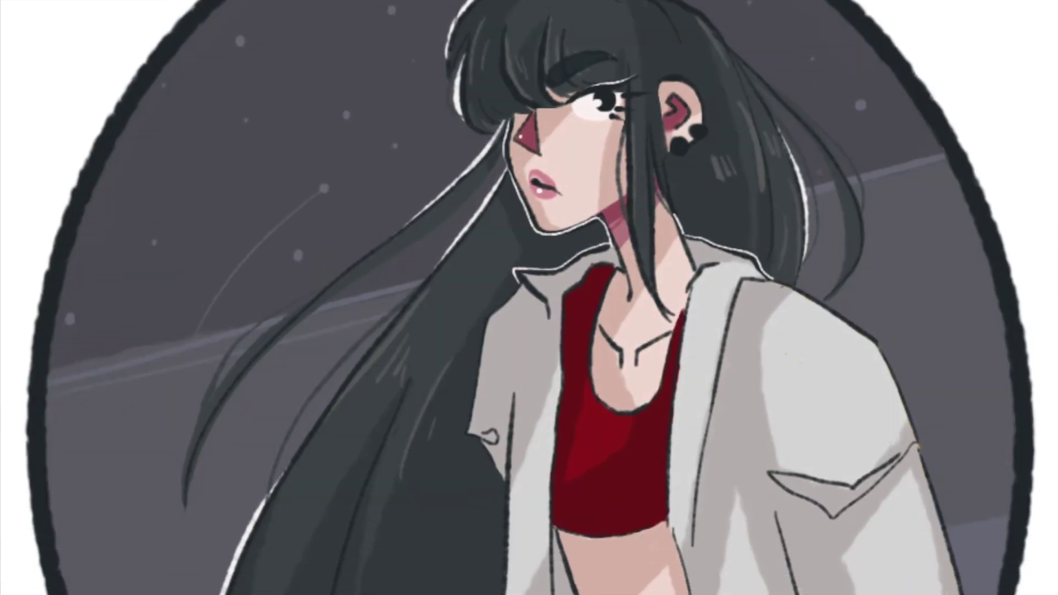